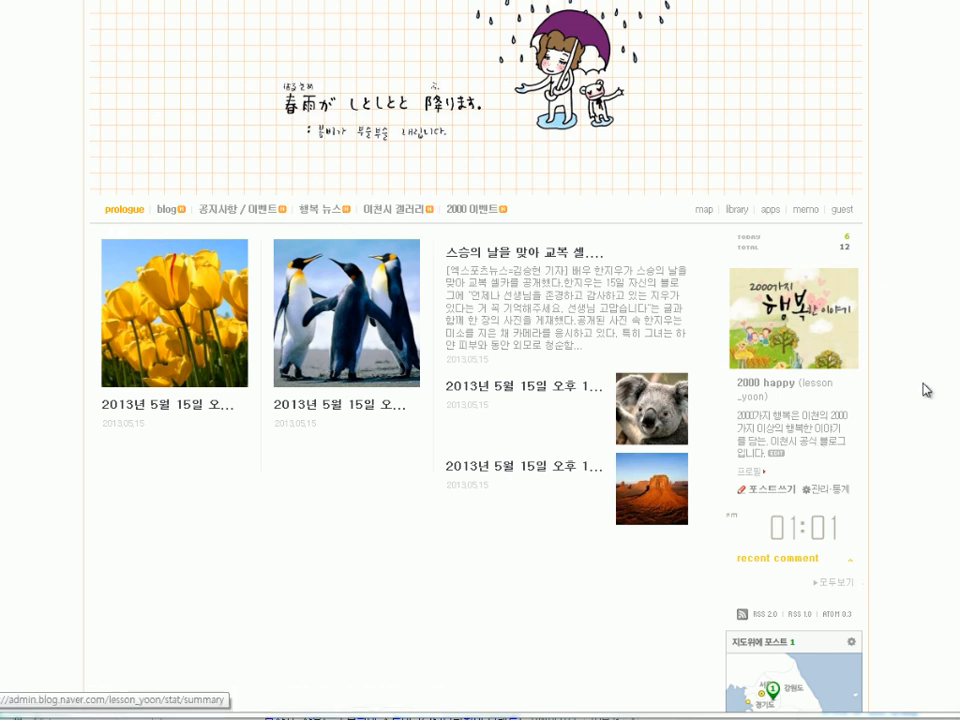
# Start writing a new post on the blog.
pyautogui.scroll(-3, 926, 390)
pyautogui.scroll(2, 926, 400)
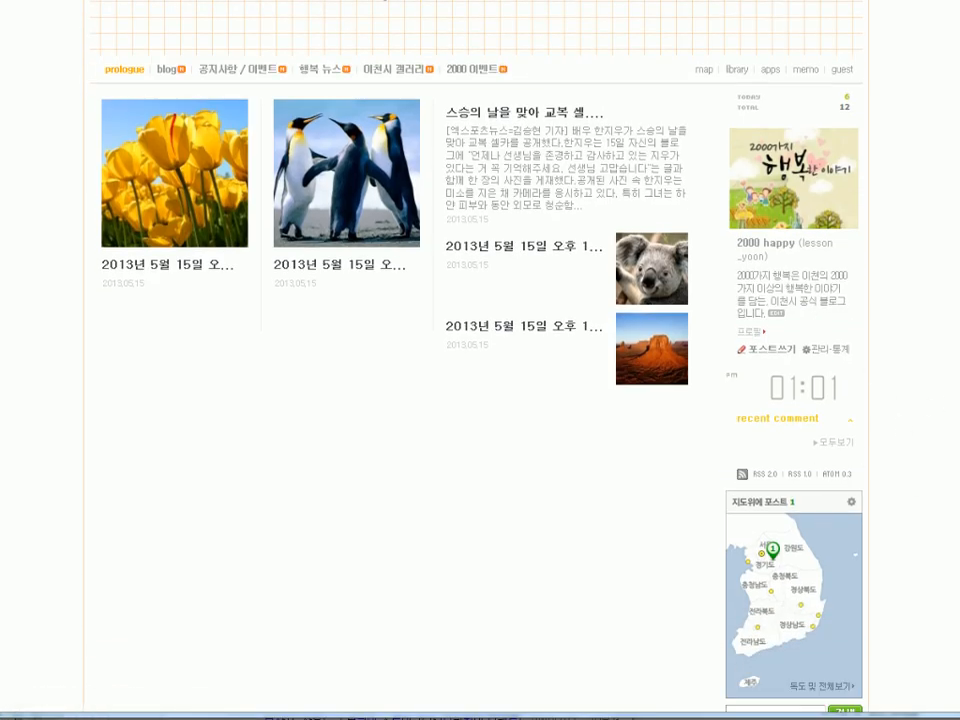
pyautogui.scroll(1, 480, 360)
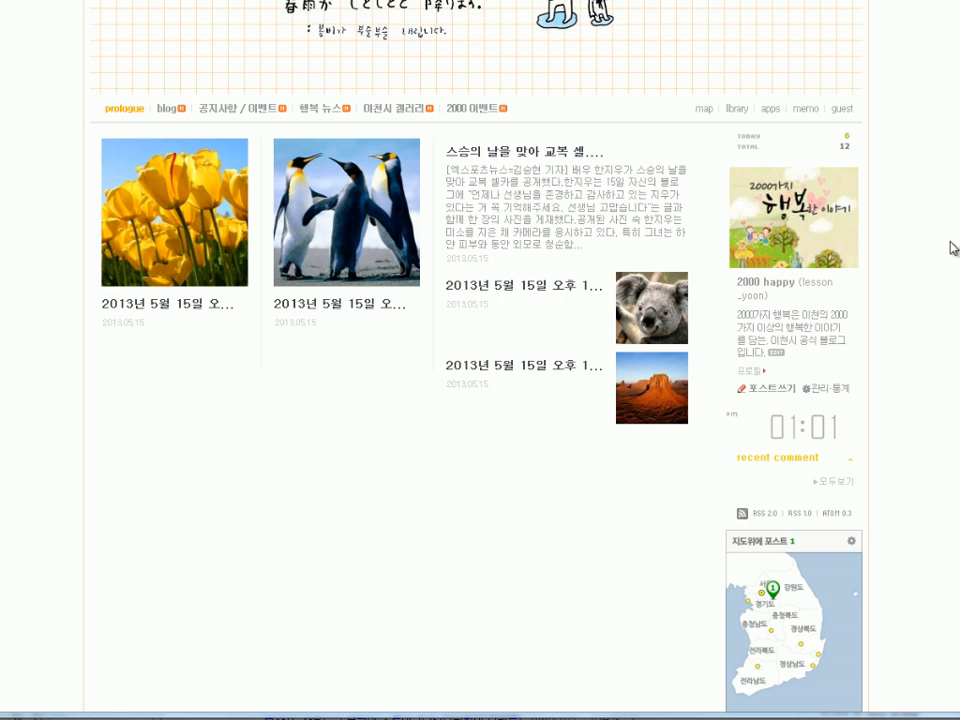
pyautogui.click(767, 389)
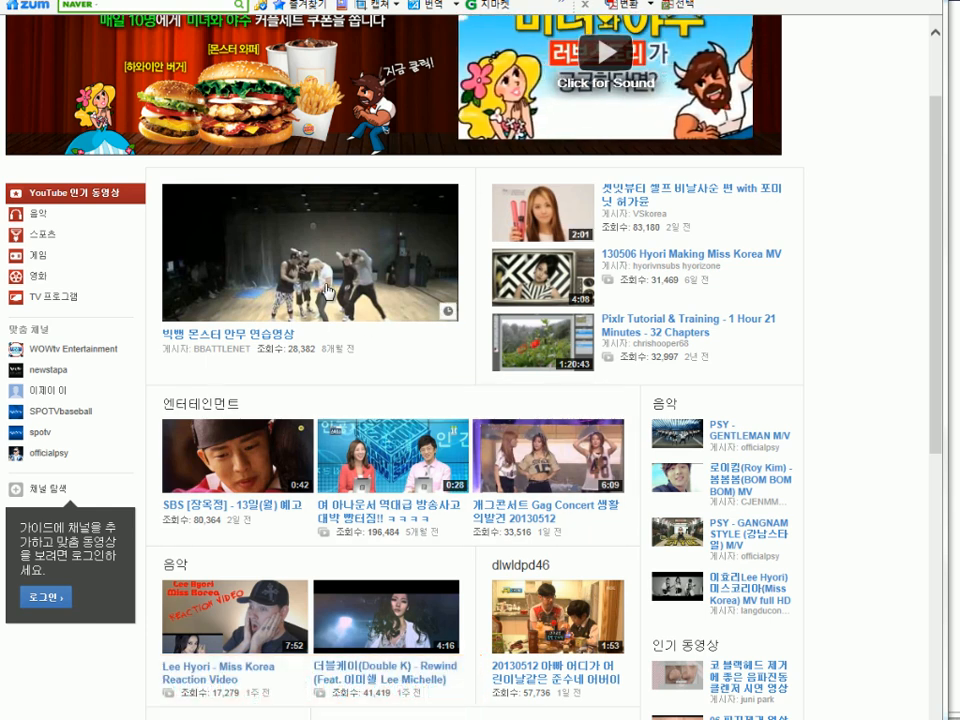
# On YouTube, open the video "[삼성화재] 수퍼 플러스 After… 캠페인", then mute and pause it.
pyautogui.click(669, 256)
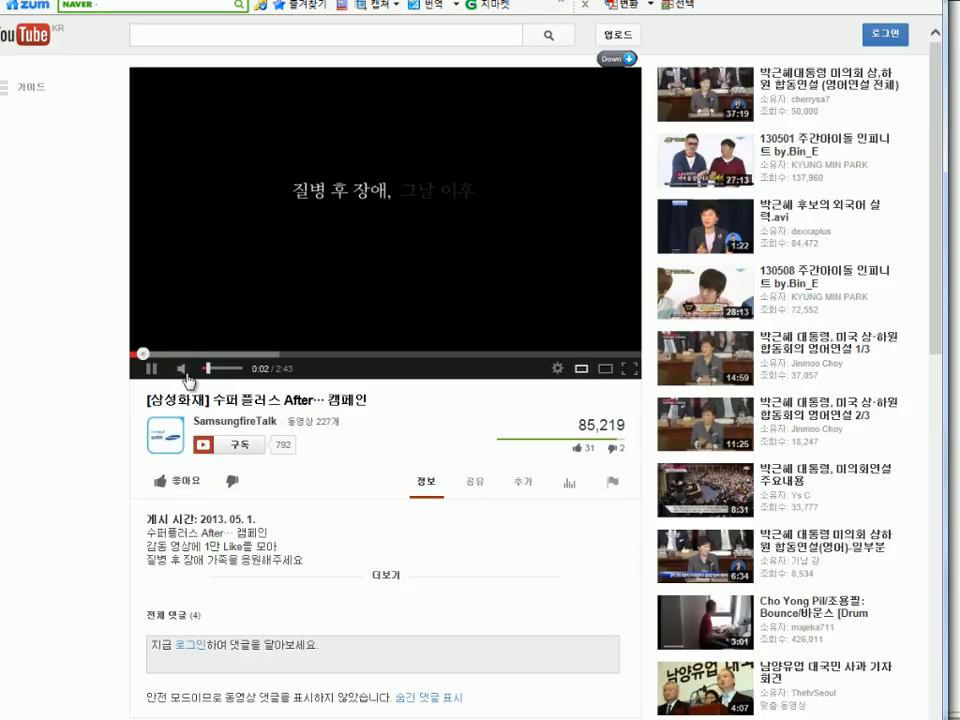
pyautogui.click(186, 370)
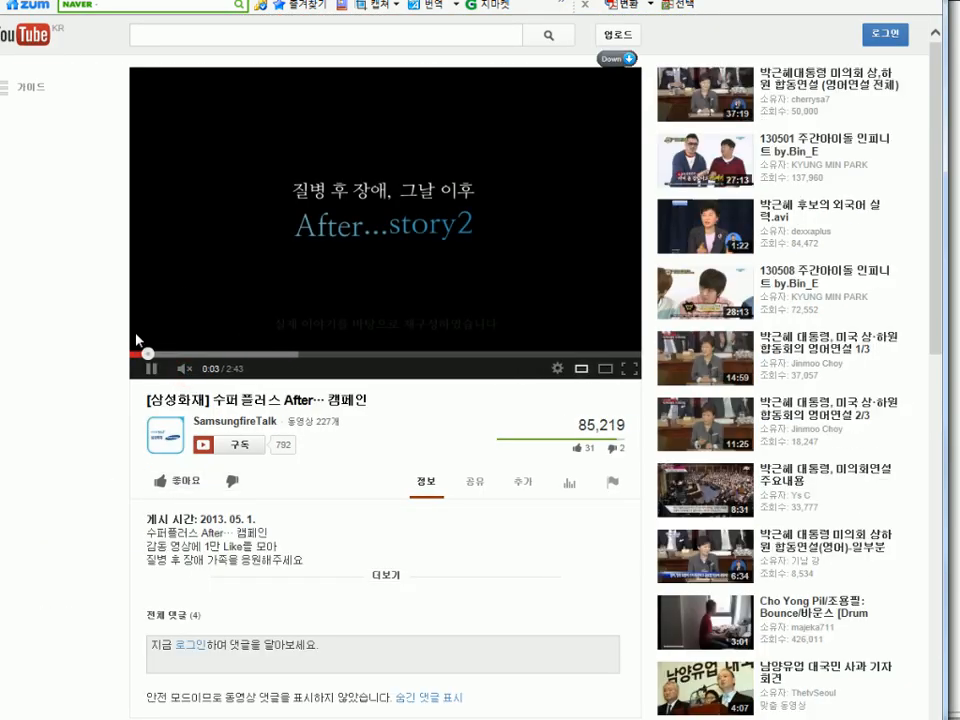
pyautogui.click(144, 370)
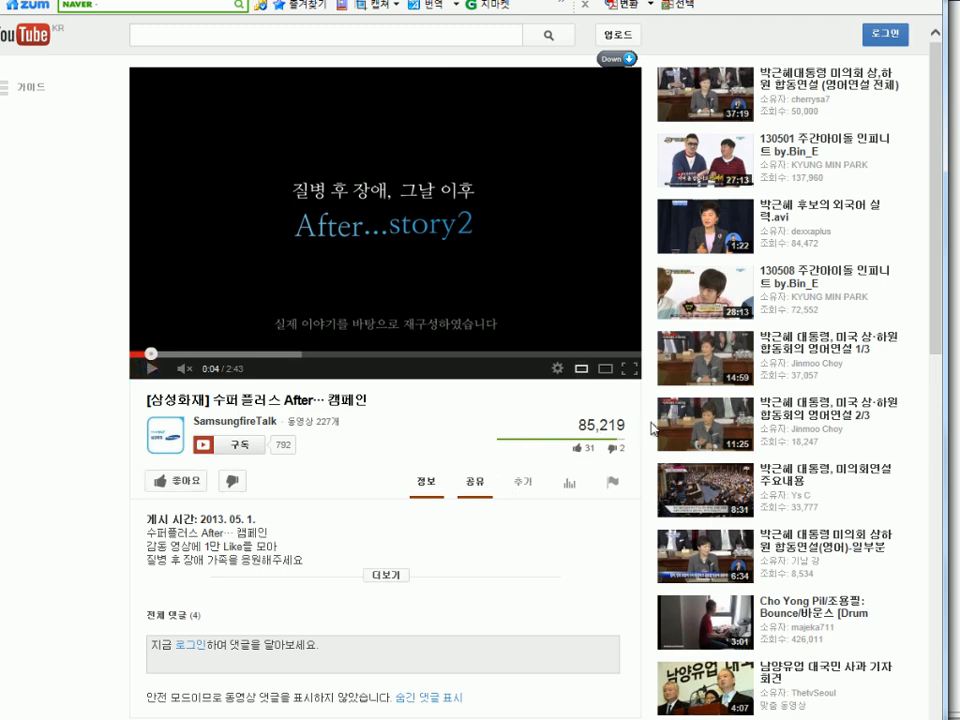
# Copy the Samsung Fire campaign video's share link.
pyautogui.scroll(-3, 934, 316)
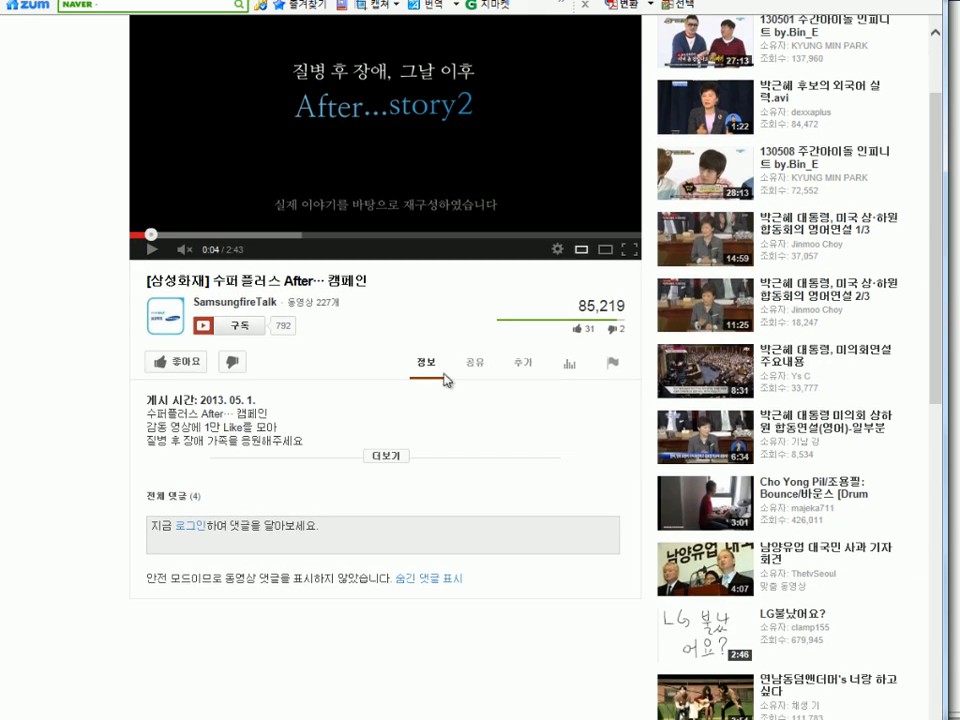
pyautogui.click(479, 364)
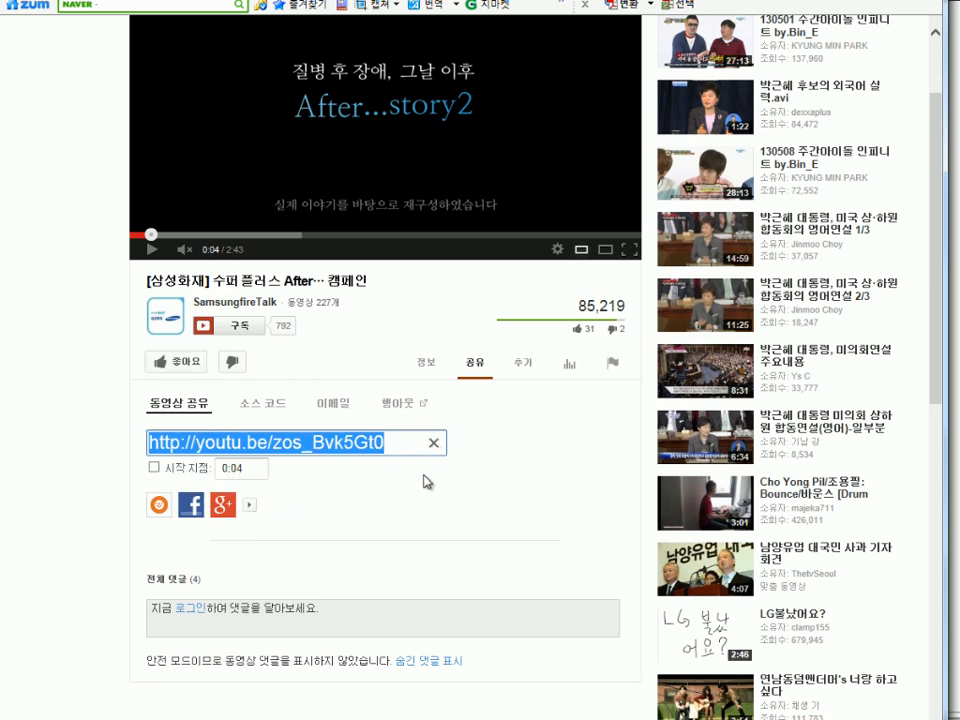
pyautogui.hotkey('ctrl', 'c')
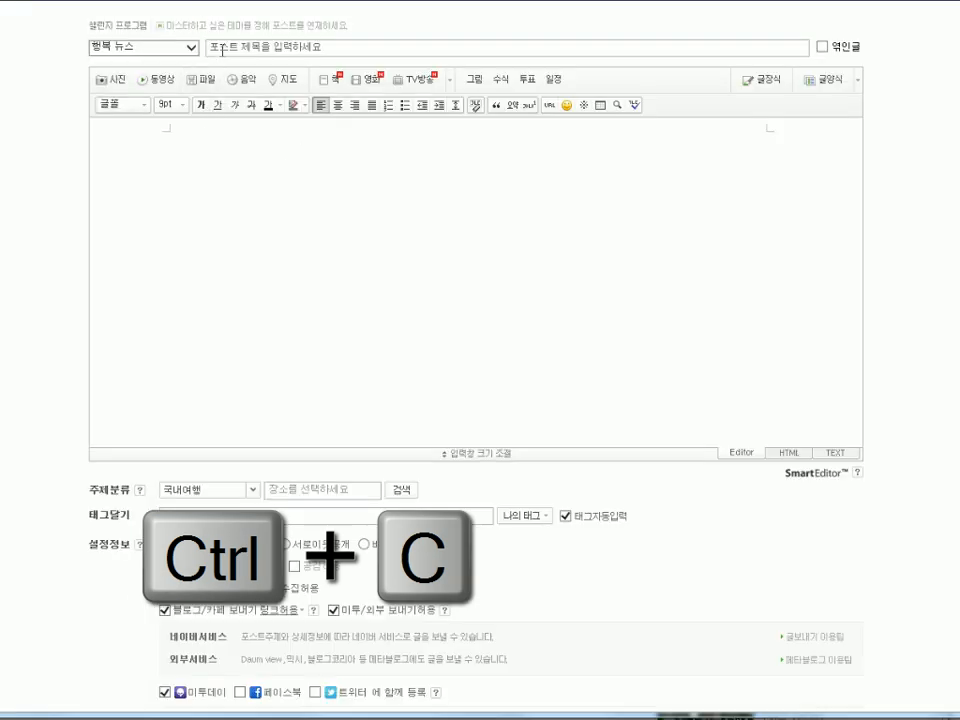
pyautogui.click(195, 208)
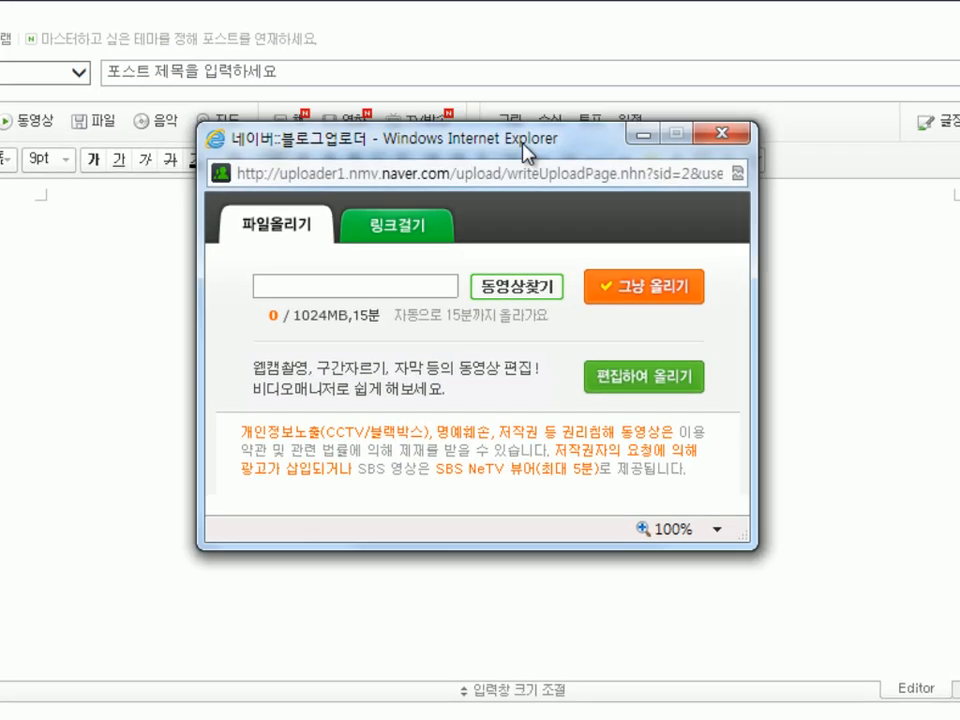
pyautogui.click(390, 236)
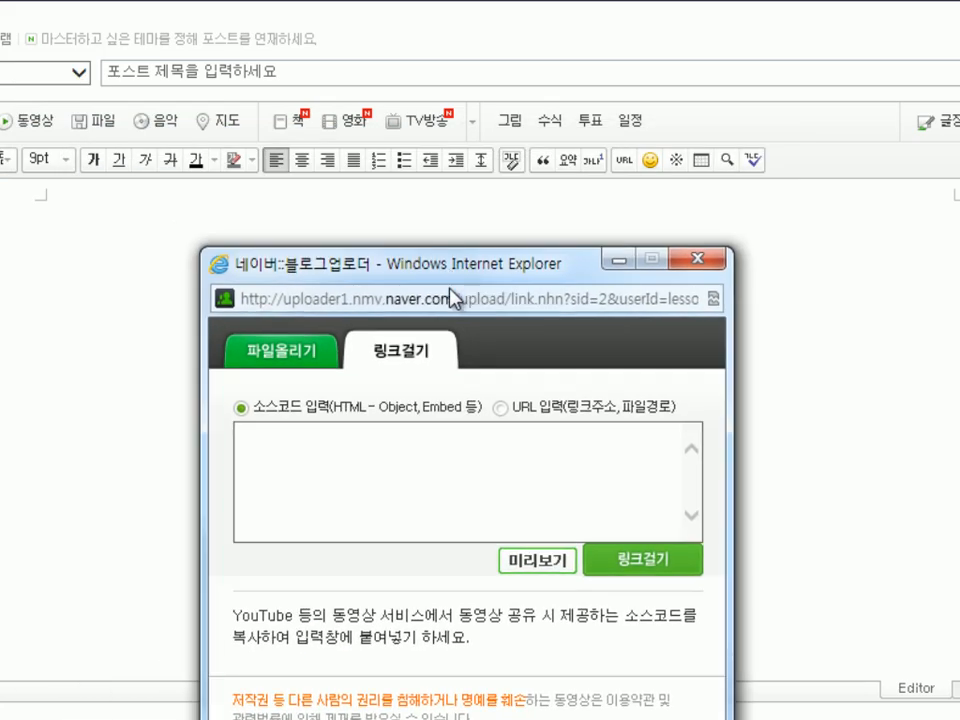
pyautogui.click(420, 435)
pyautogui.moveTo(253, 405); pyautogui.dragTo(678, 410)
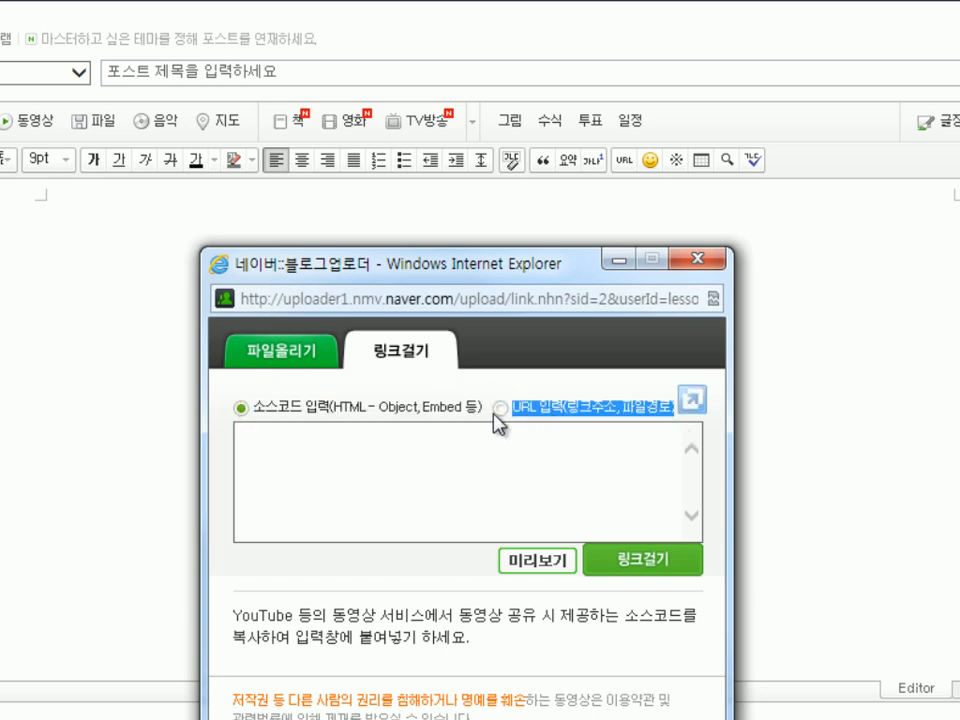
pyautogui.click(499, 407)
pyautogui.click(450, 440)
pyautogui.hotkey('ctrl', 'v')
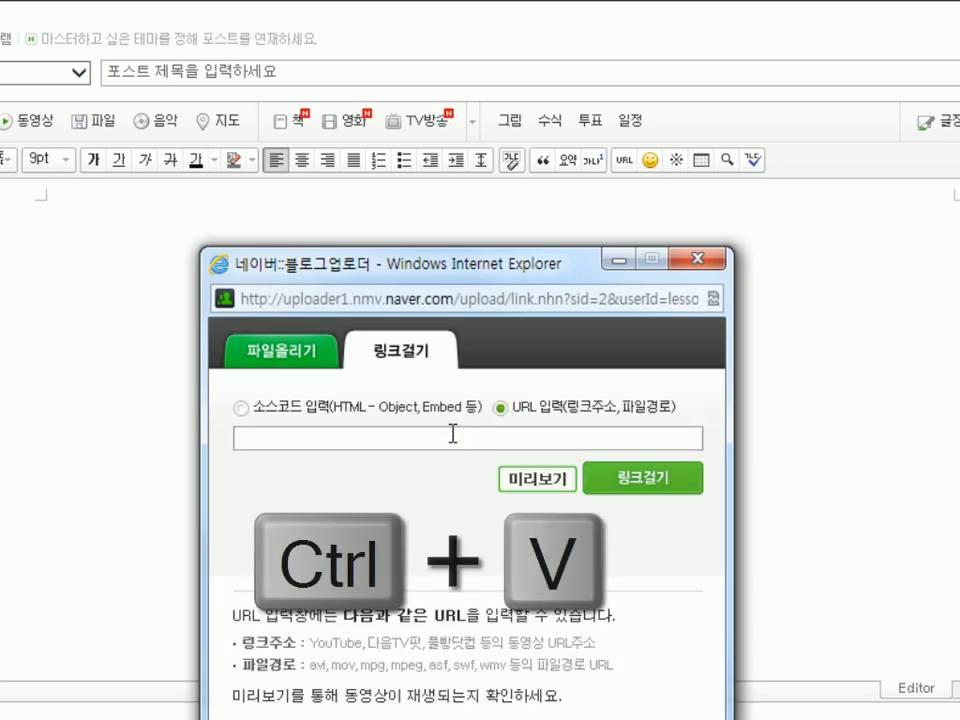
pyautogui.hotkey('ctrl', 'v')
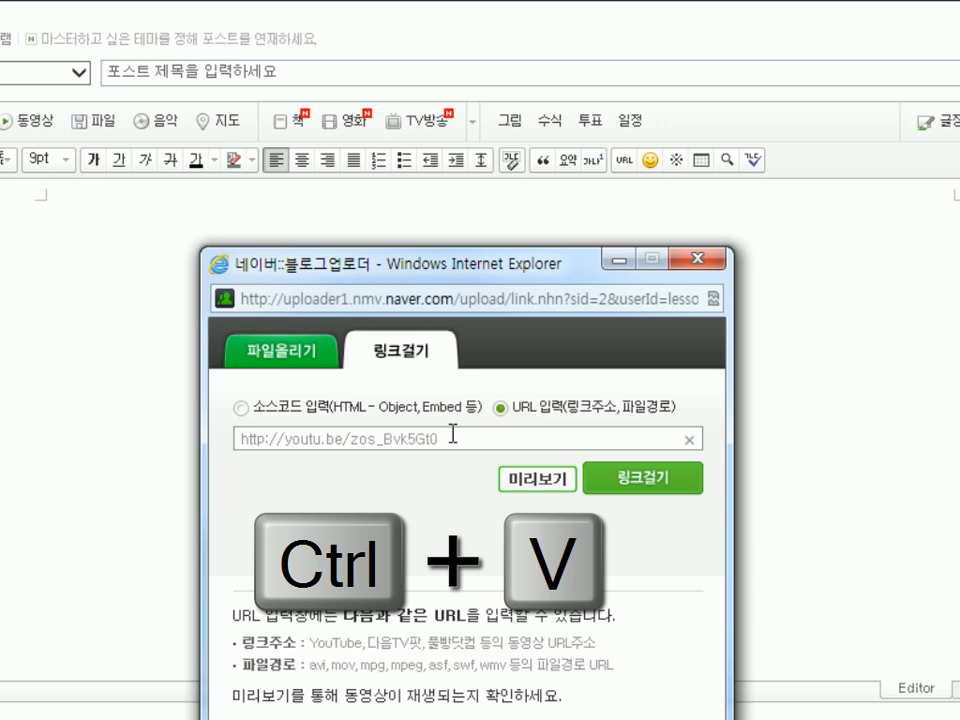
pyautogui.click(664, 483)
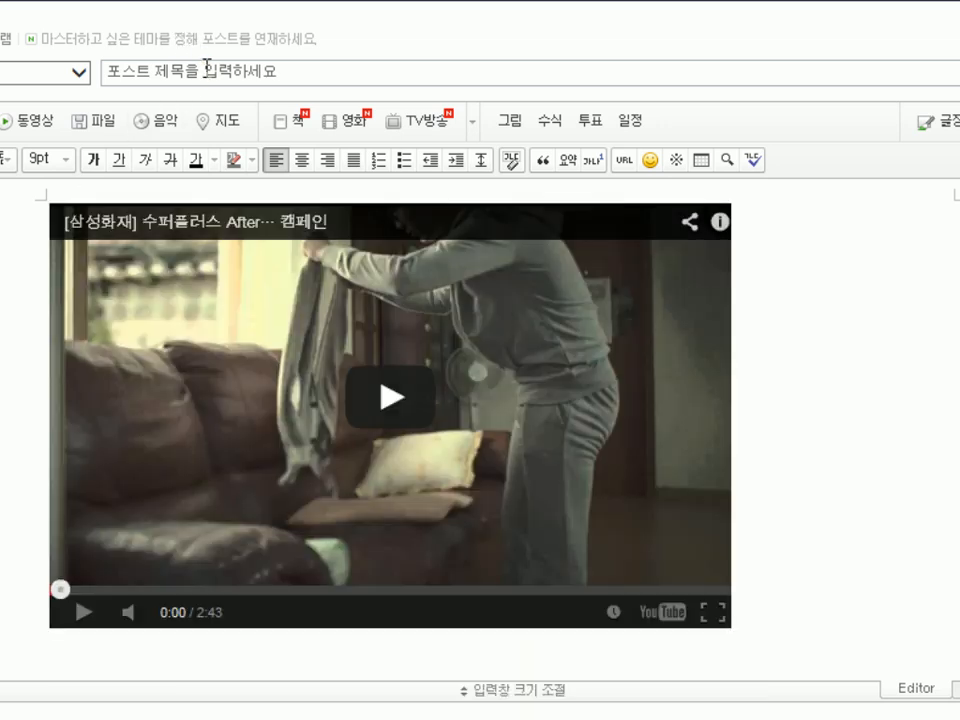
# Title the post 삼성화재 and copy the YouTube description text into the body below the embedded video.
pyautogui.click(206, 66)
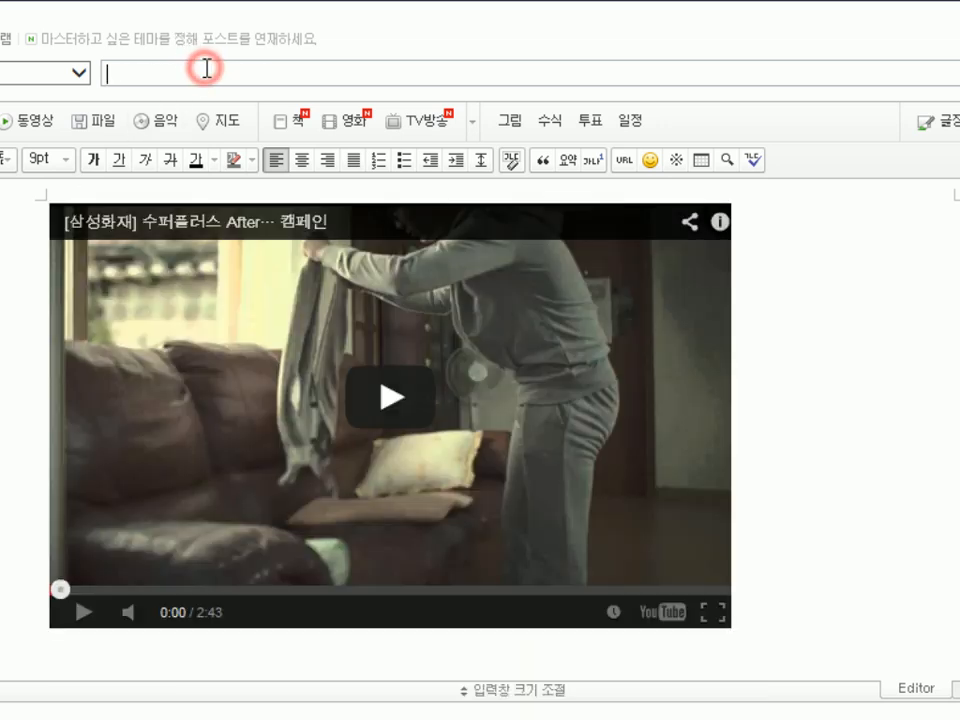
pyautogui.write('삼ㅅ')
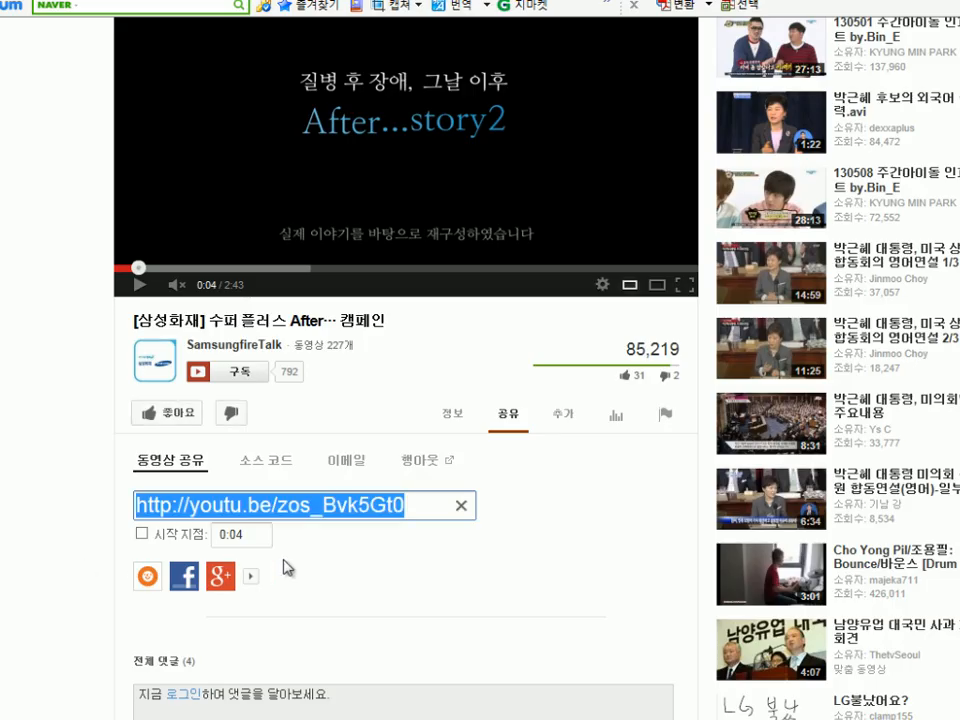
pyautogui.click(450, 412)
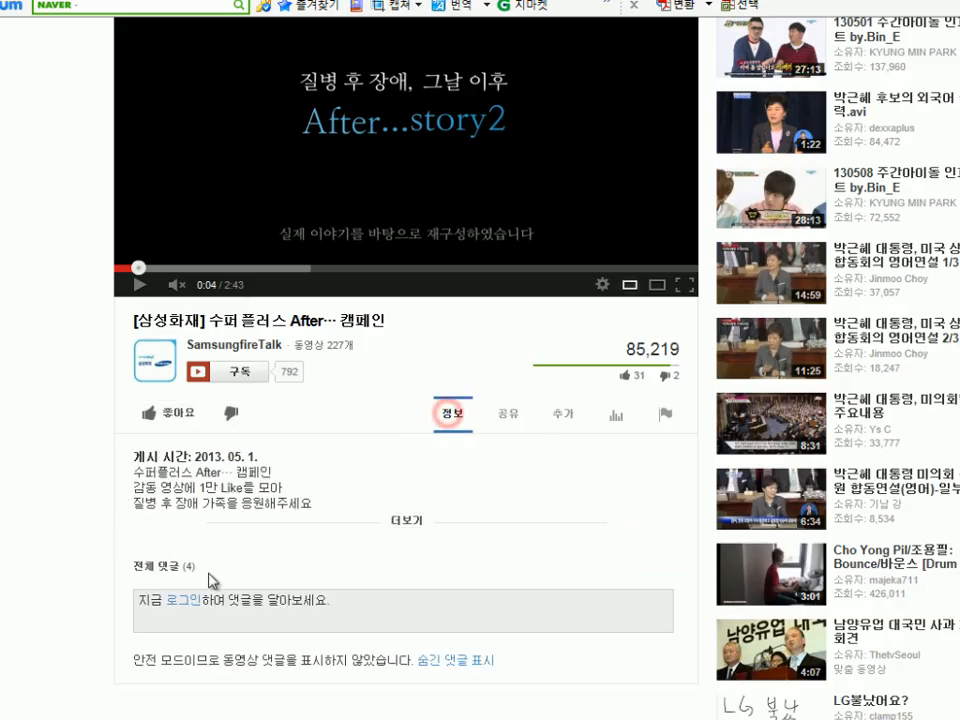
pyautogui.moveTo(330, 506); pyautogui.dragTo(147, 449)
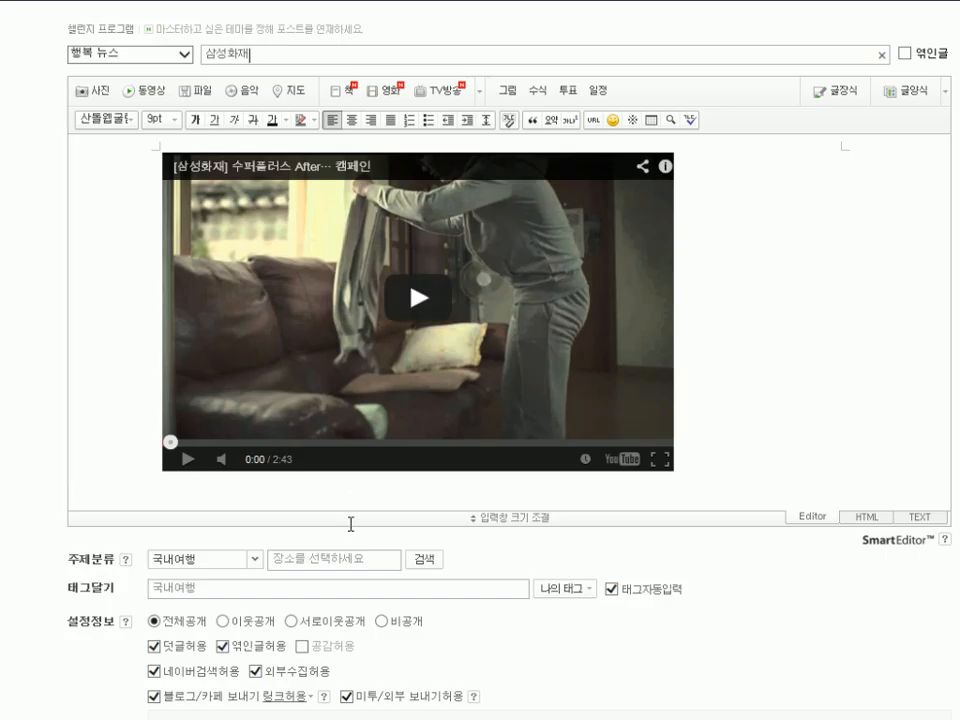
pyautogui.click(778, 480)
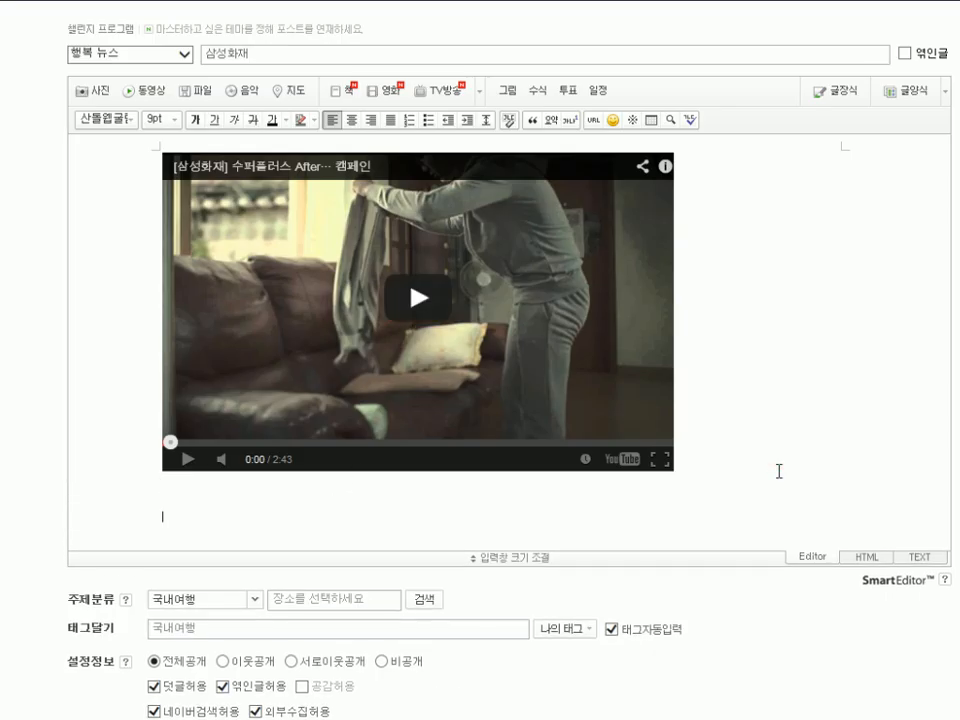
pyautogui.hotkey('ctrl', 'v')
# Publish the finished 삼성화재 post with the current publishing settings.
pyautogui.scroll(-2, 695, 525)
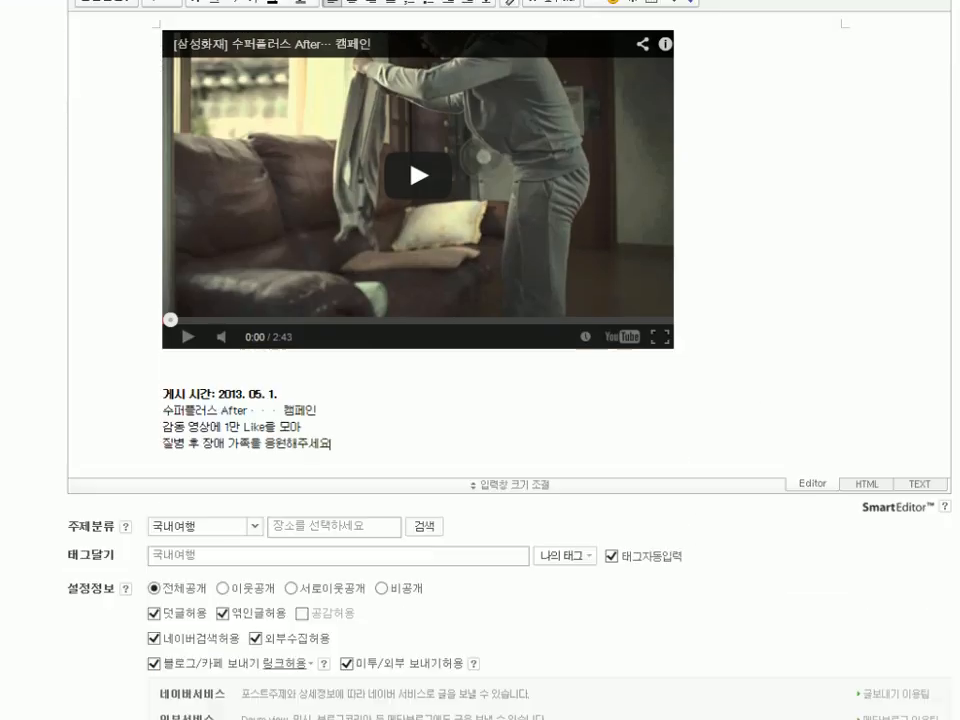
pyautogui.scroll(-4, 437, 712)
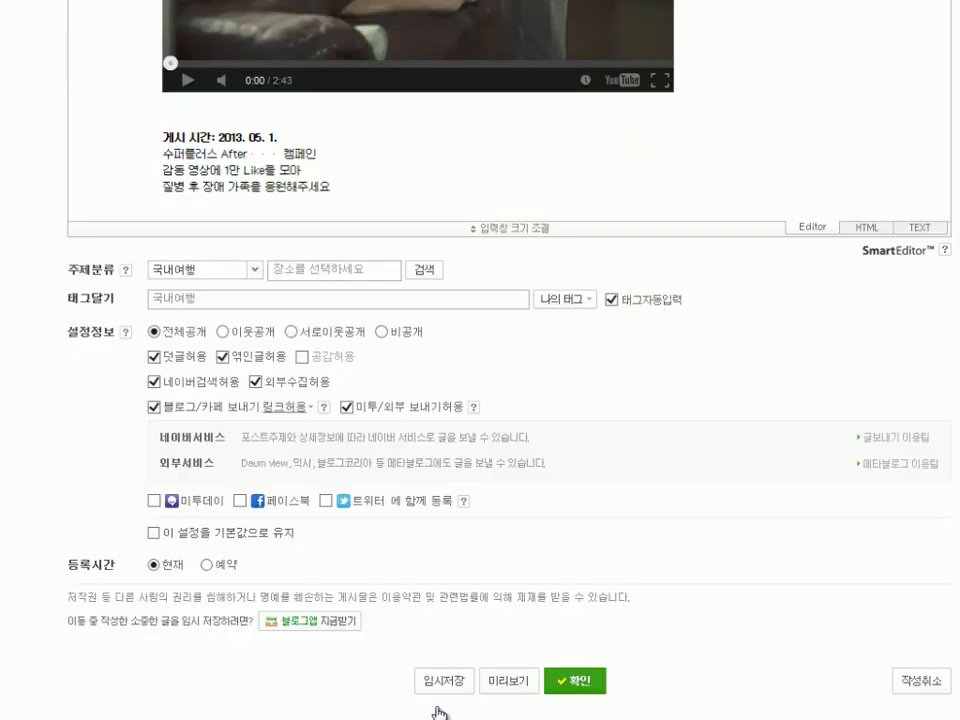
pyautogui.click(590, 684)
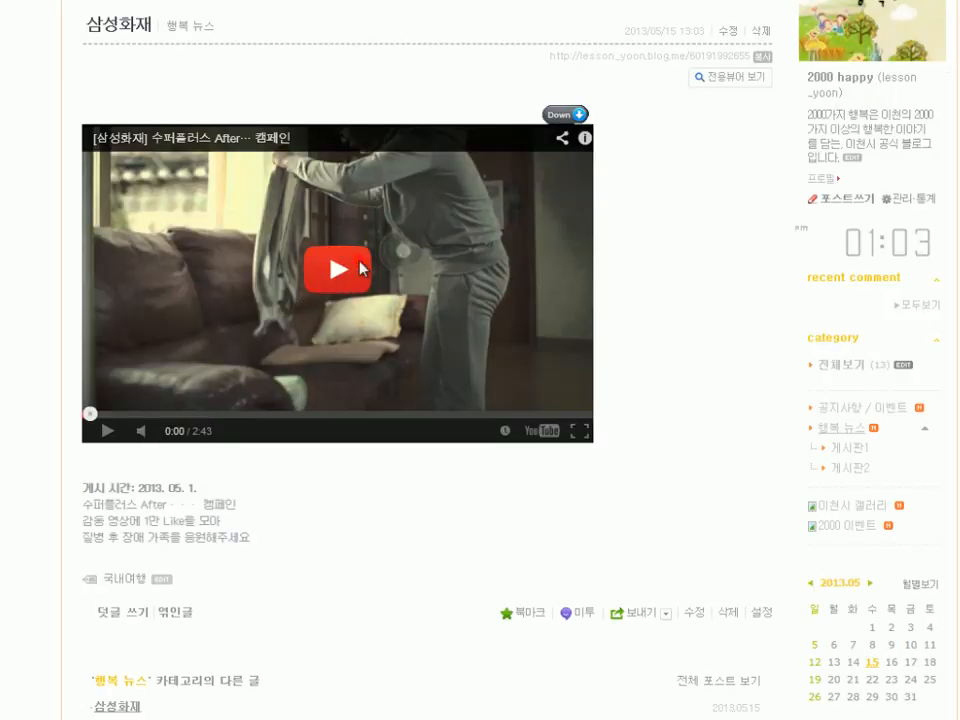
# Check playback of the embedded video in the published post, muting and pausing it.
pyautogui.click(362, 268)
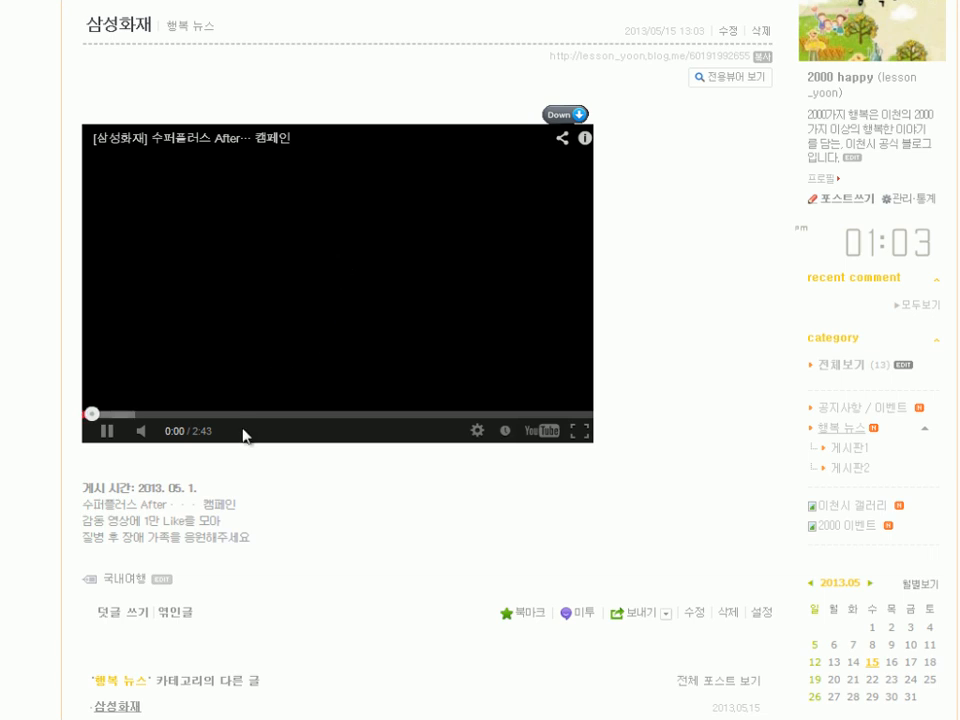
pyautogui.click(141, 431)
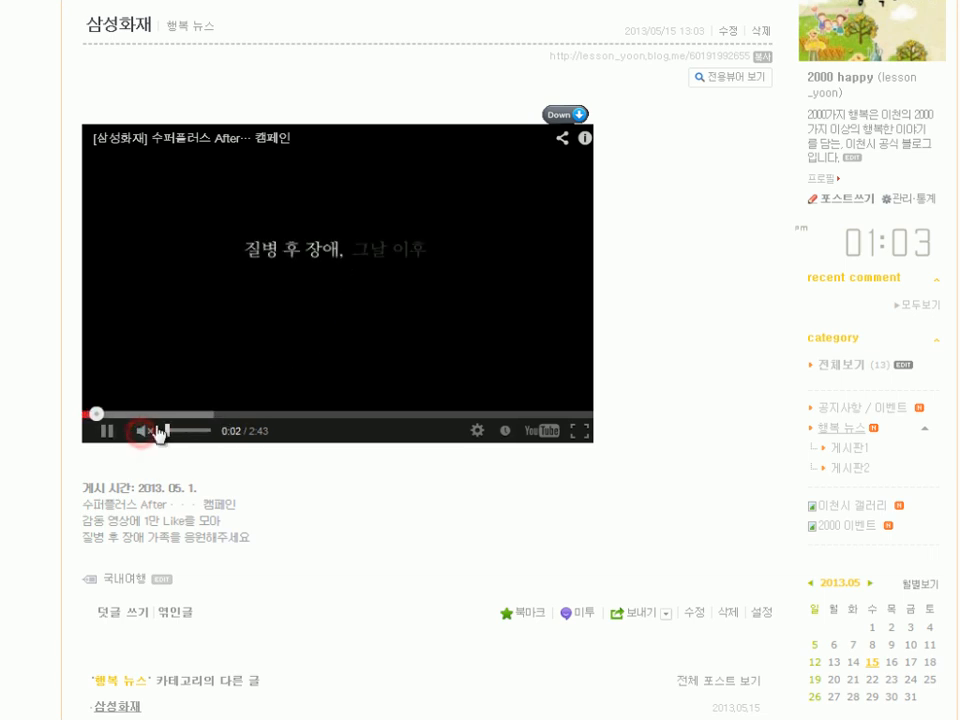
pyautogui.click(108, 431)
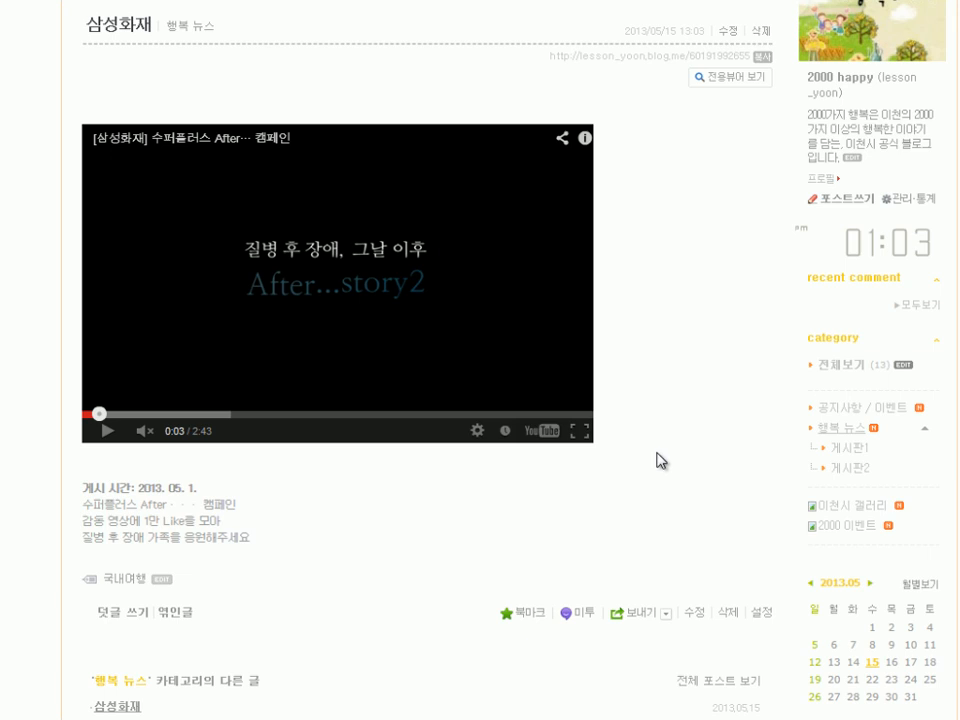
pyautogui.moveTo(570, 266)
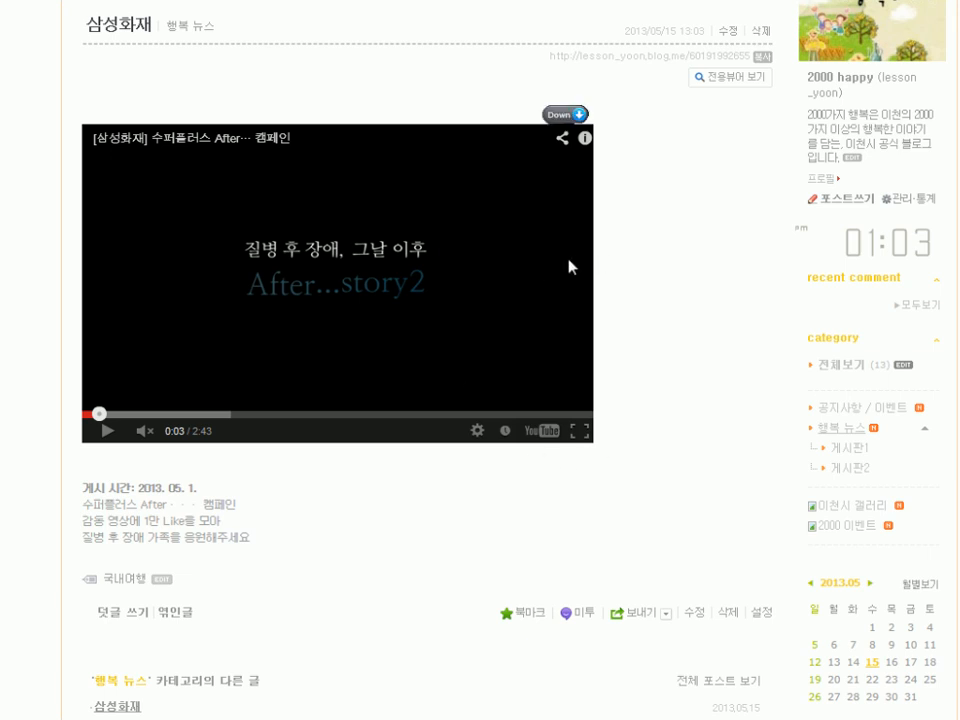
# Start another blog post and, on YouTube, open "SBS [장옥정] - 13일(월) 예고" with the video muted and paused.
pyautogui.click(859, 199)
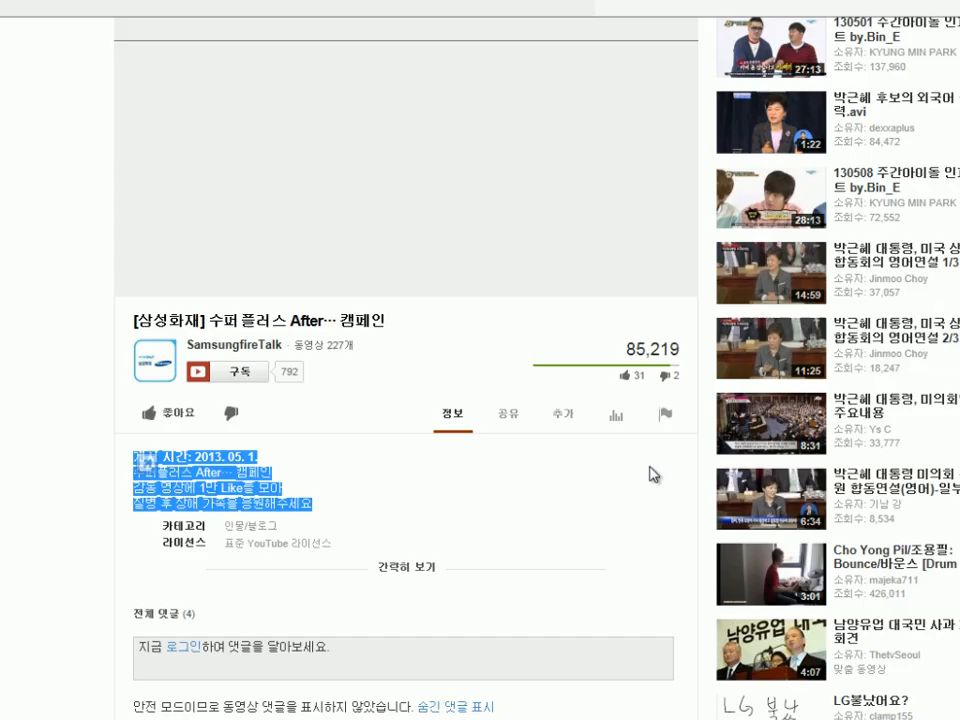
pyautogui.scroll(-5, 405, 360)
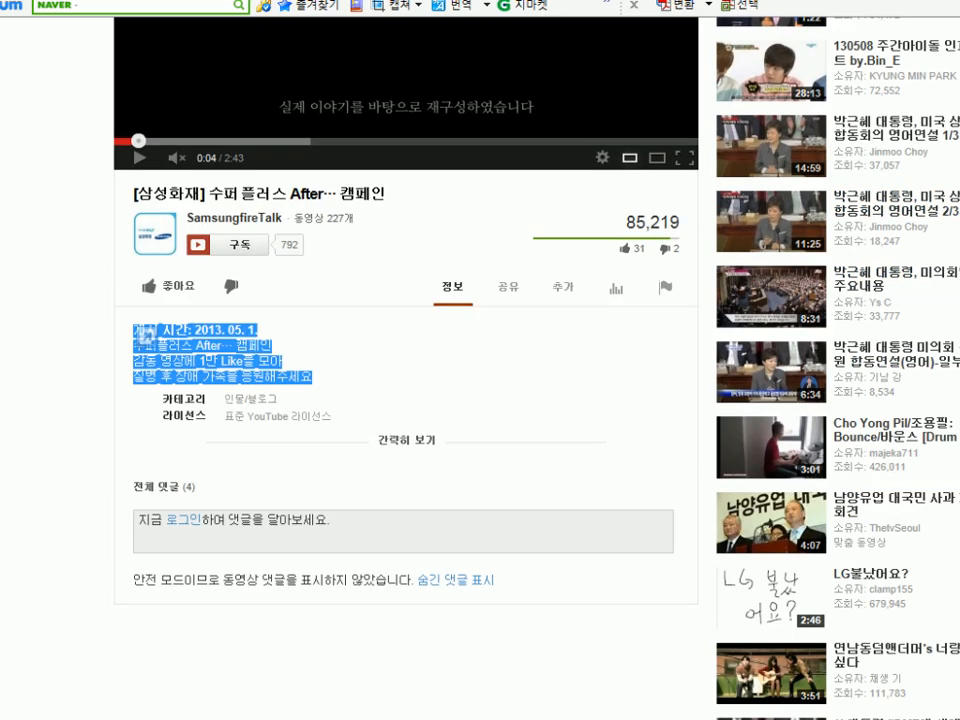
pyautogui.scroll(5, 932, 60)
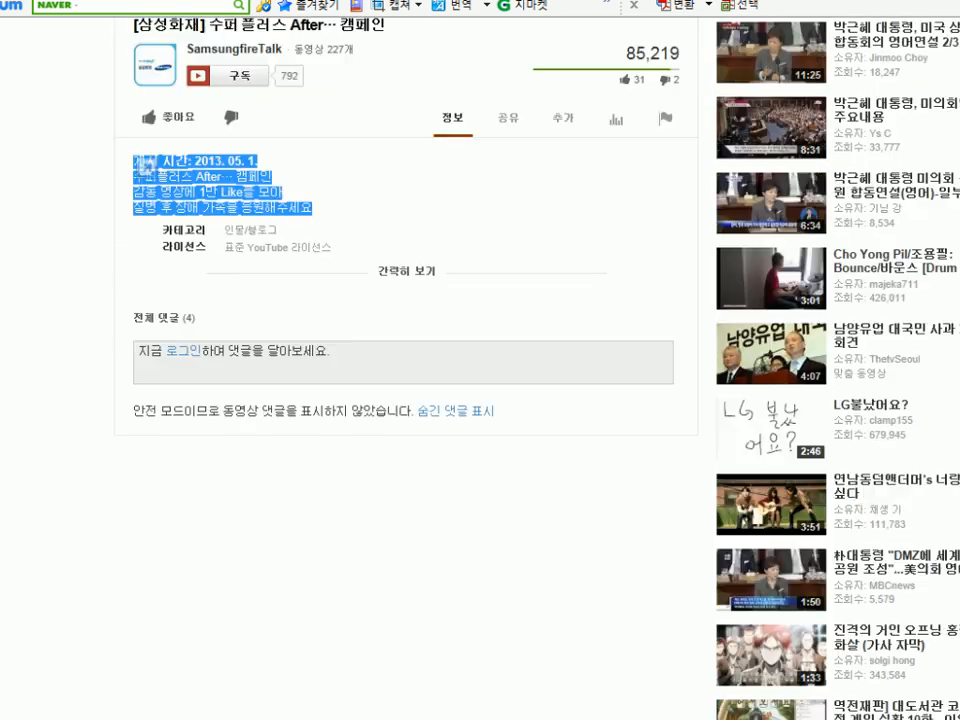
pyautogui.click(4, 42)
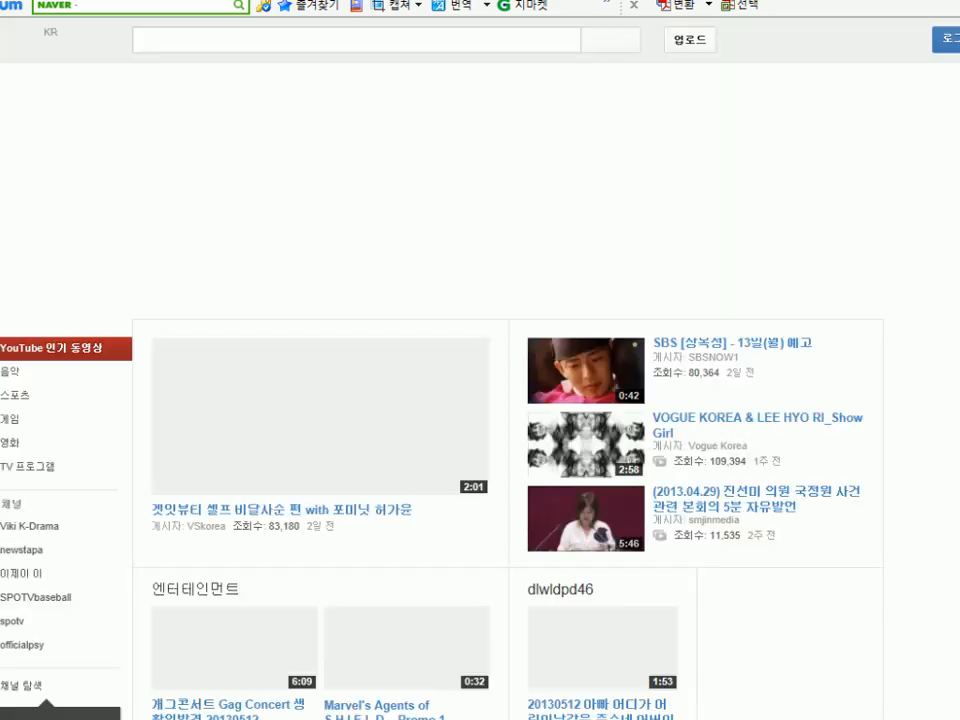
pyautogui.scroll(-2, 718, 207)
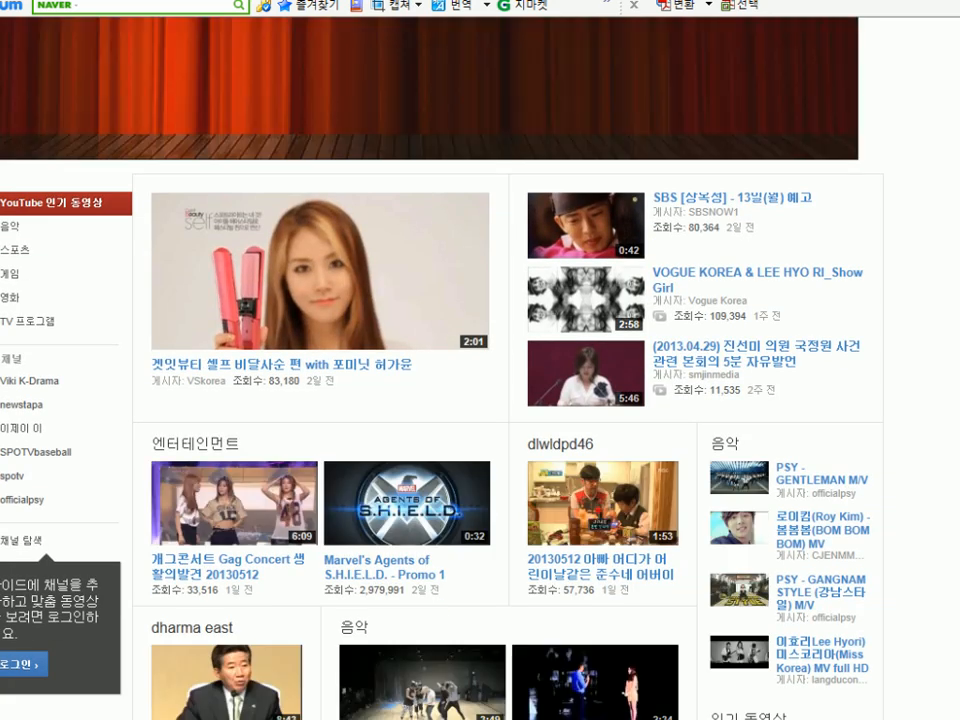
pyautogui.click(717, 200)
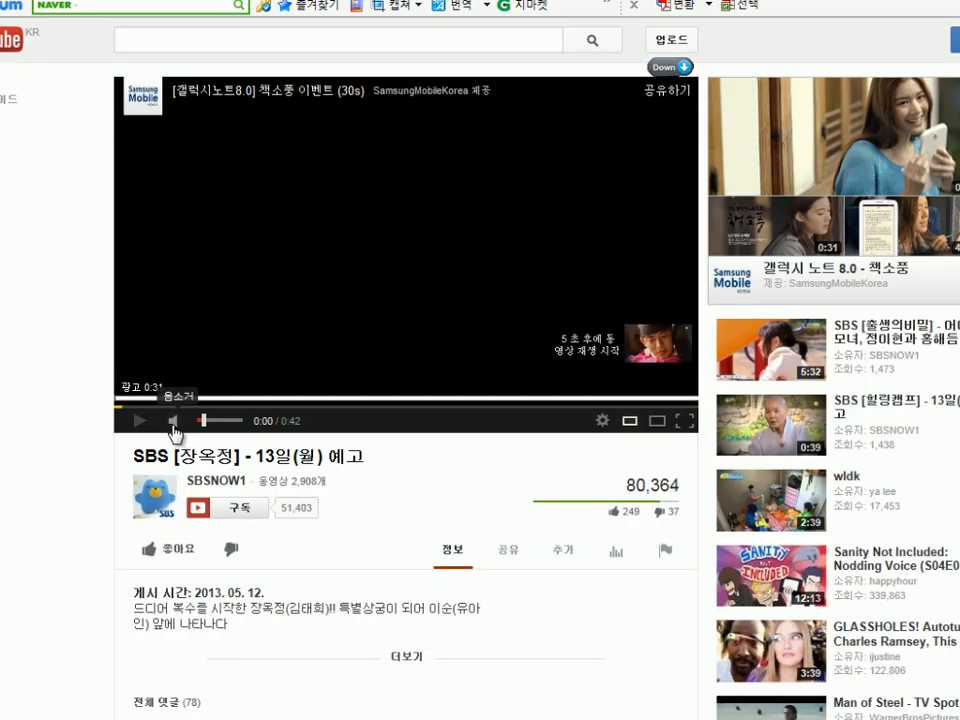
pyautogui.click(172, 421)
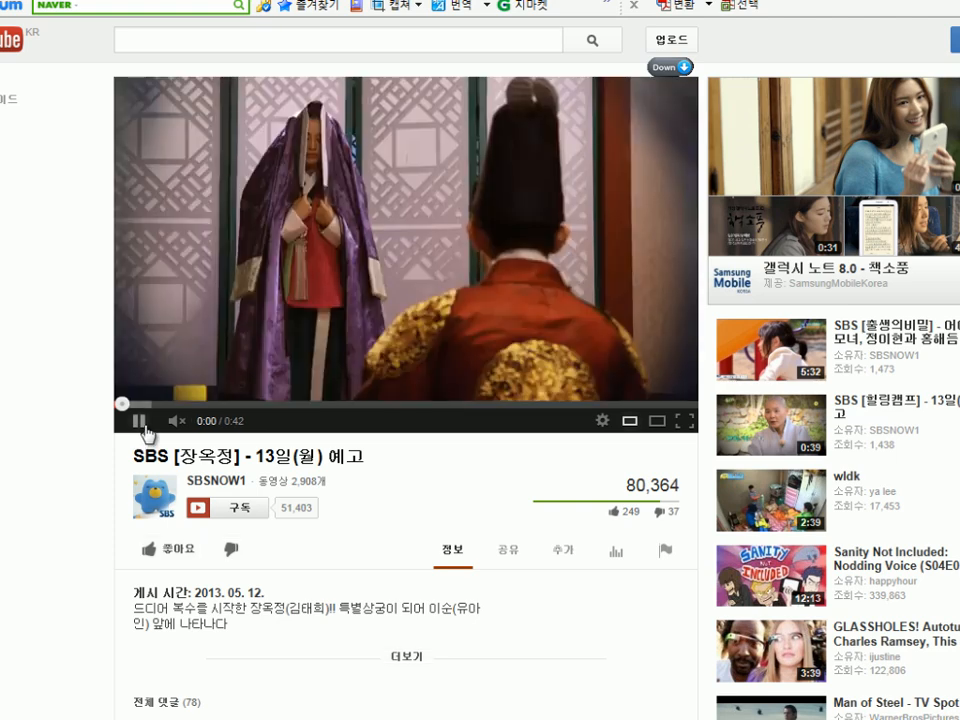
pyautogui.click(144, 428)
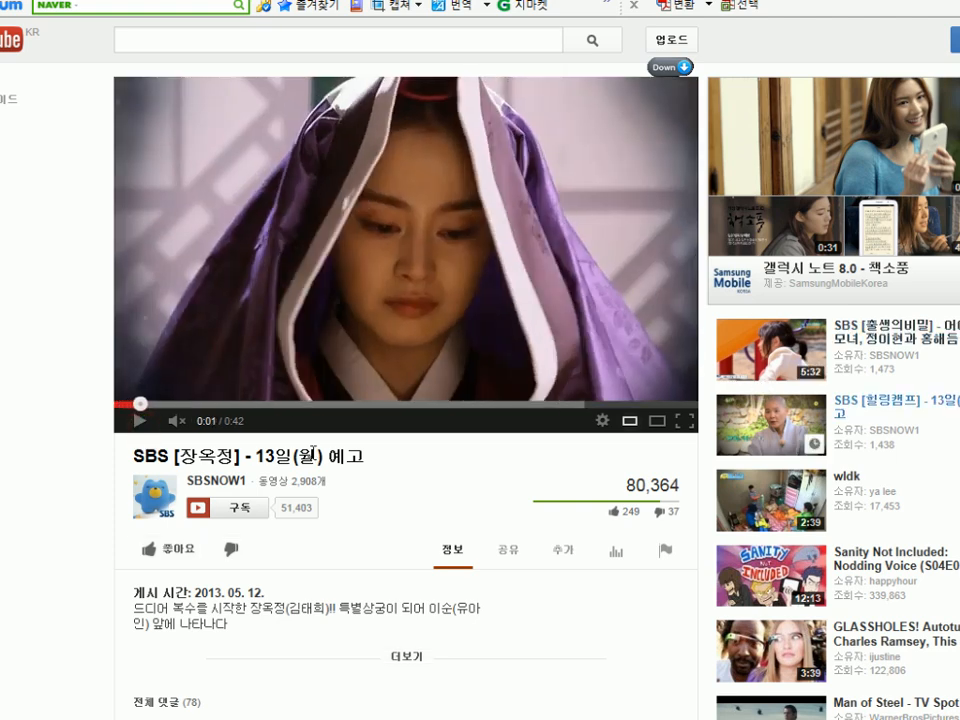
# Copy the YouTube video's embed source code with the video size set to 640 × 360.
pyautogui.scroll(-2, 505, 520)
pyautogui.click(512, 422)
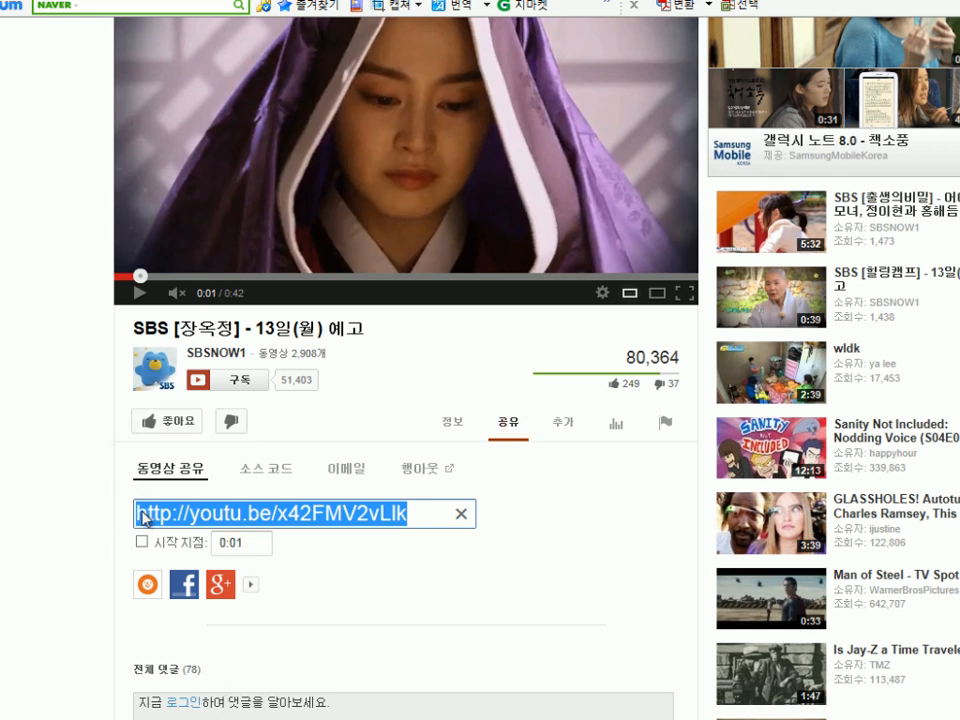
pyautogui.click(256, 470)
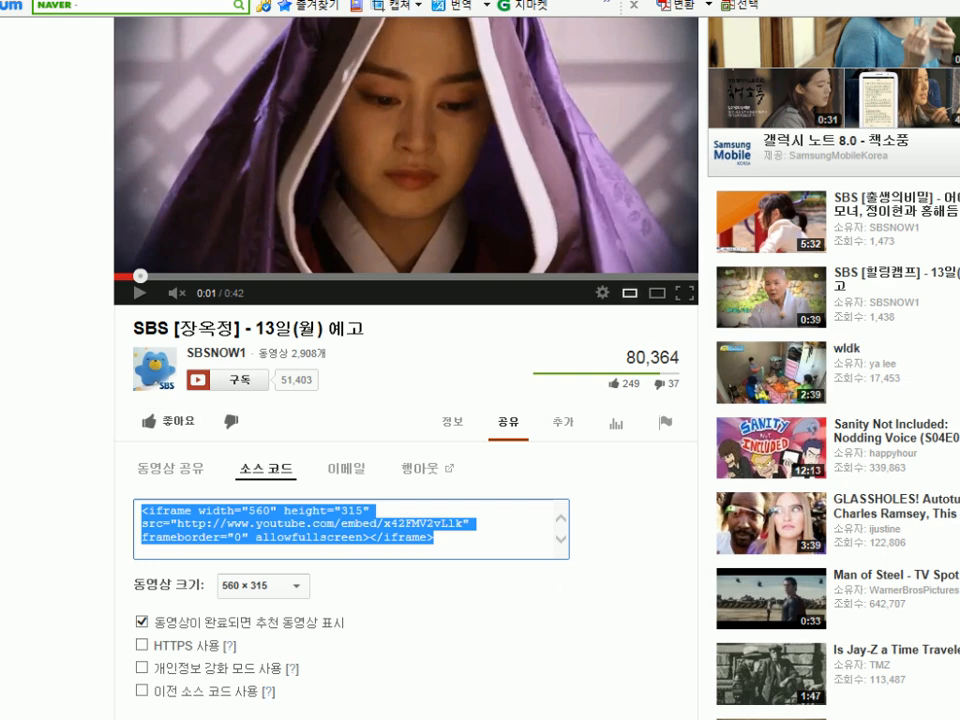
pyautogui.scroll(-1, 222, 507)
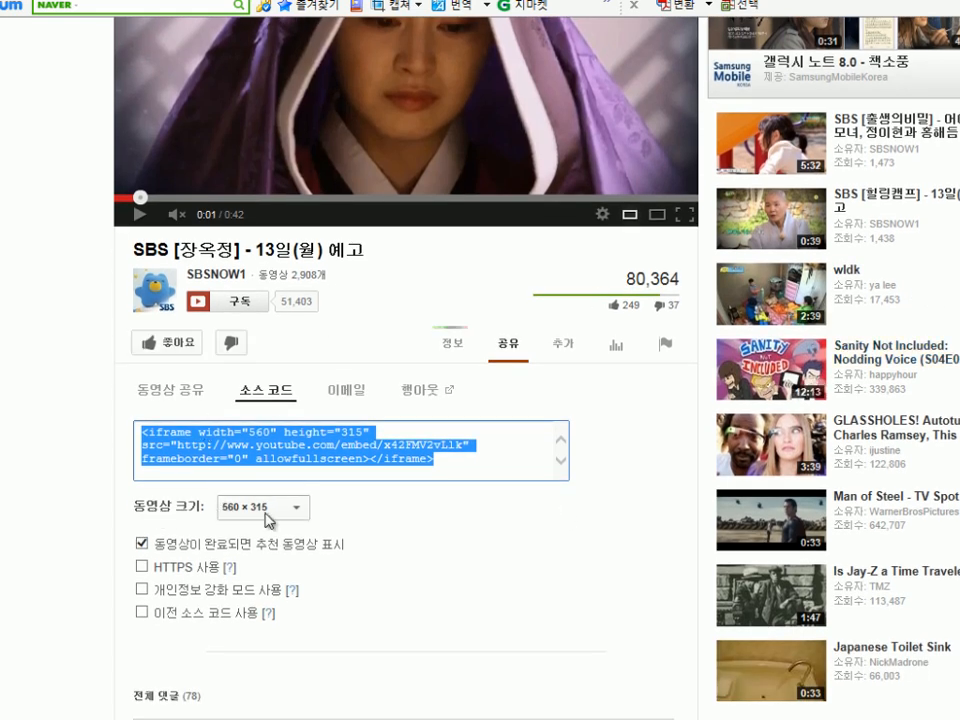
pyautogui.click(224, 507)
pyautogui.click(265, 523)
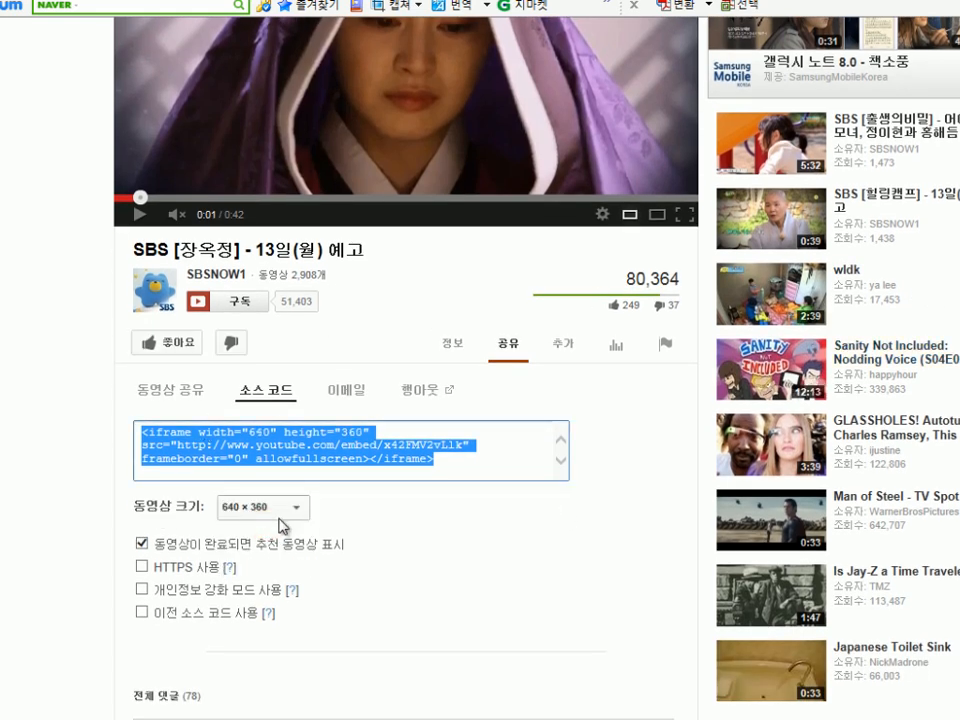
pyautogui.click(262, 510)
pyautogui.click(252, 483)
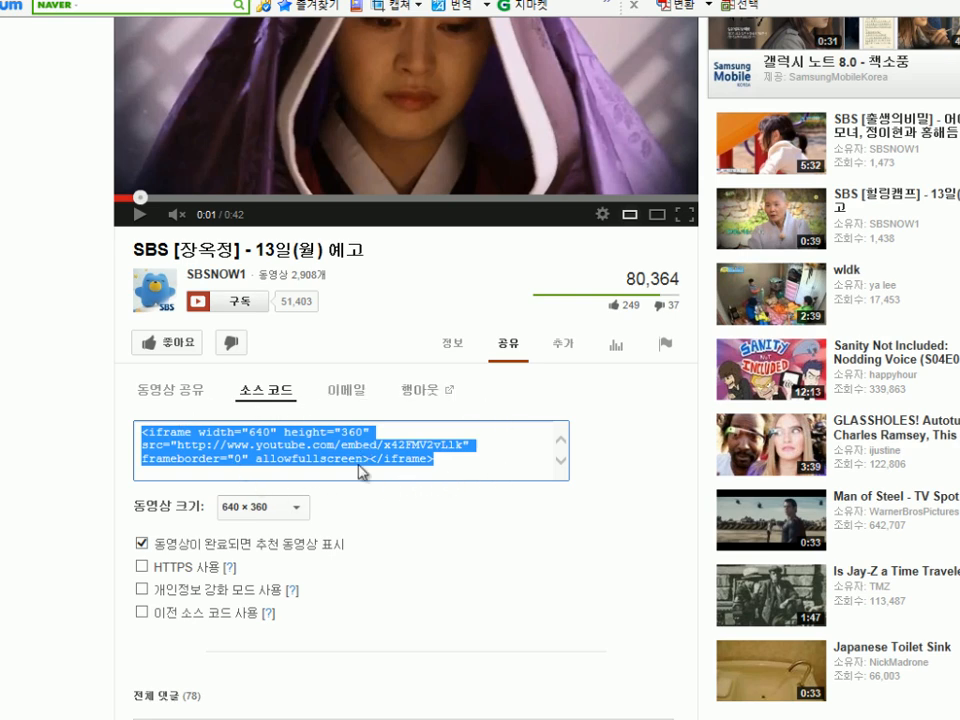
pyautogui.hotkey('ctrl', 'c')
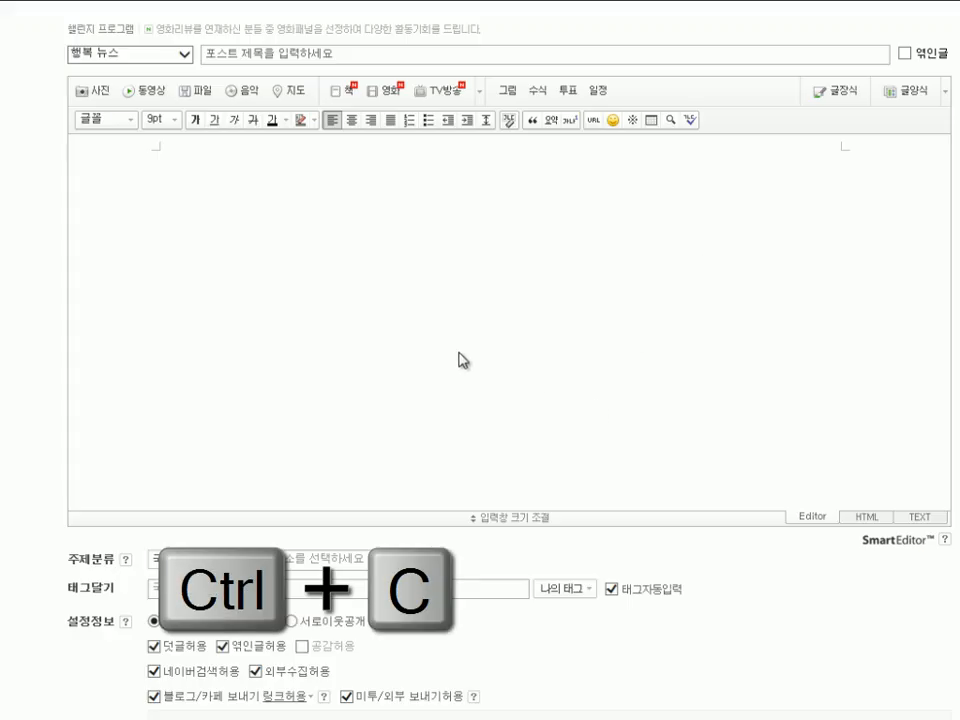
# Switch to the Naver blog editor and embed the video in the post body by linking the copied iframe source code.
pyautogui.click(437, 328)
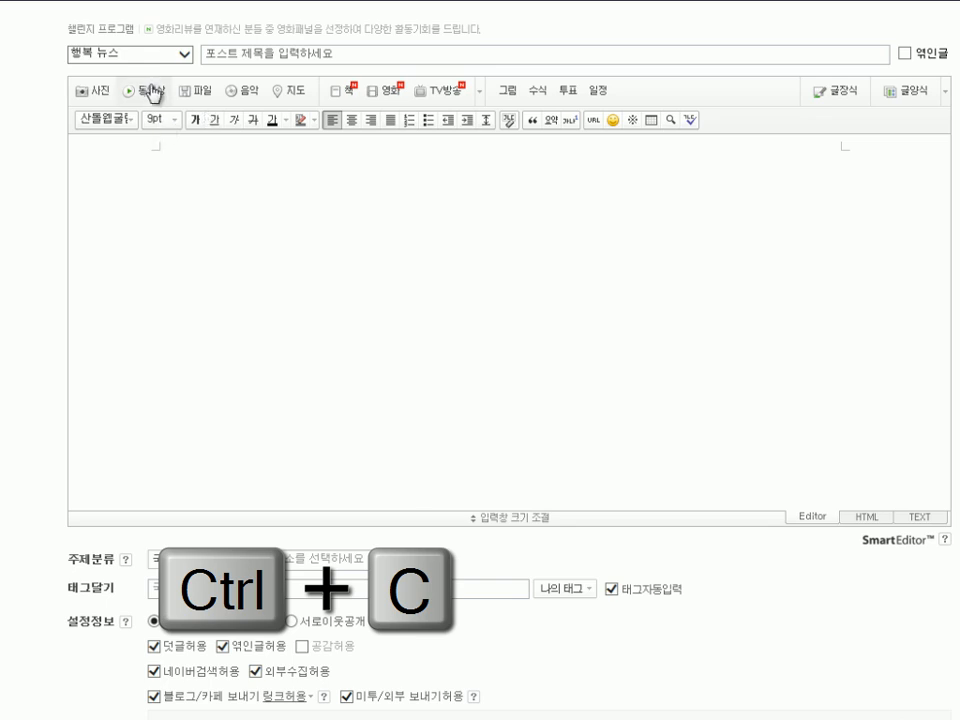
pyautogui.click(151, 89)
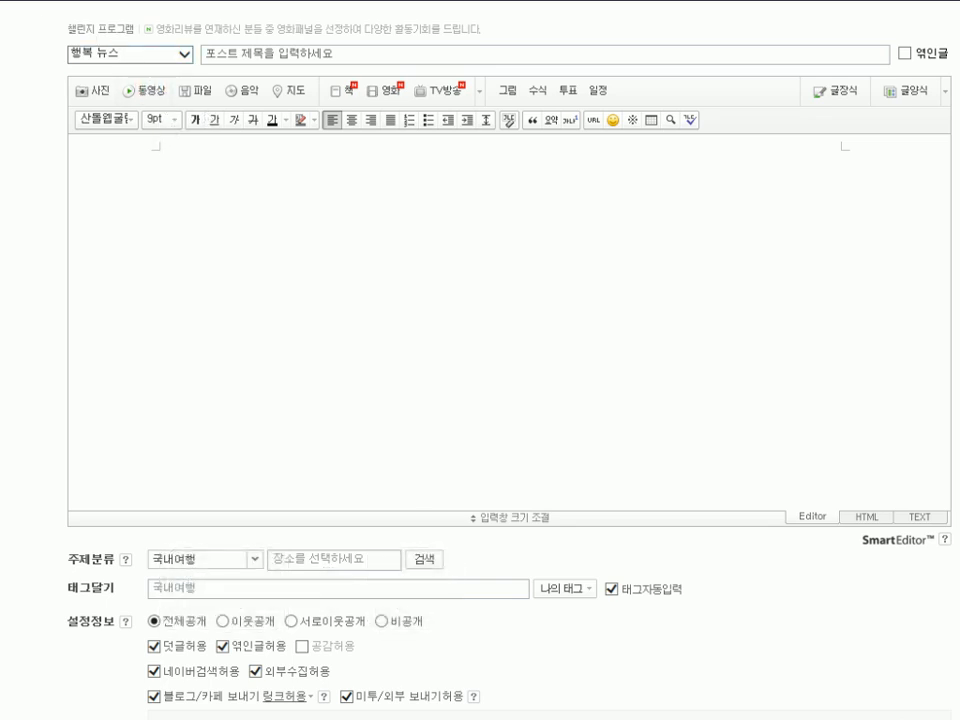
pyautogui.click(391, 170)
pyautogui.hotkey('ctrl', 'v')
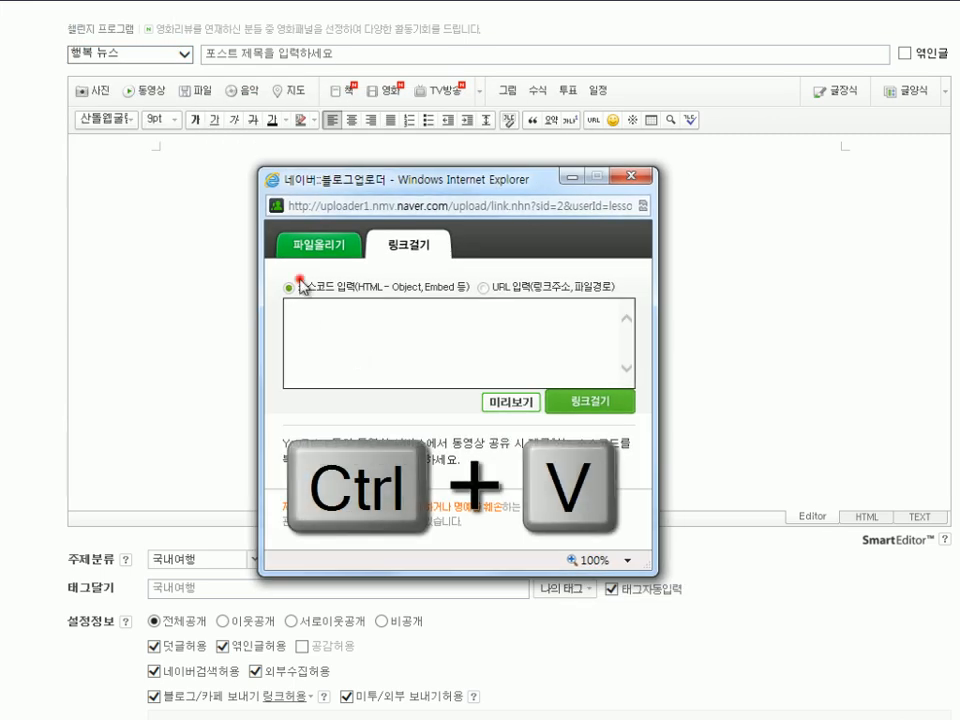
pyautogui.click(377, 344)
pyautogui.hotkey('ctrl', 'v')
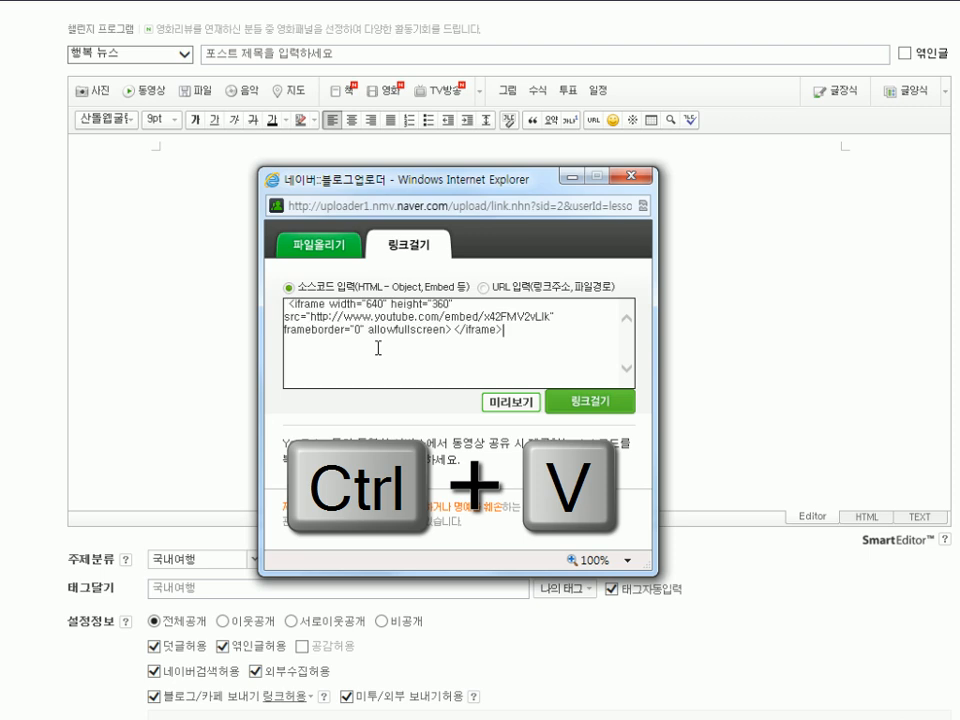
pyautogui.click(615, 400)
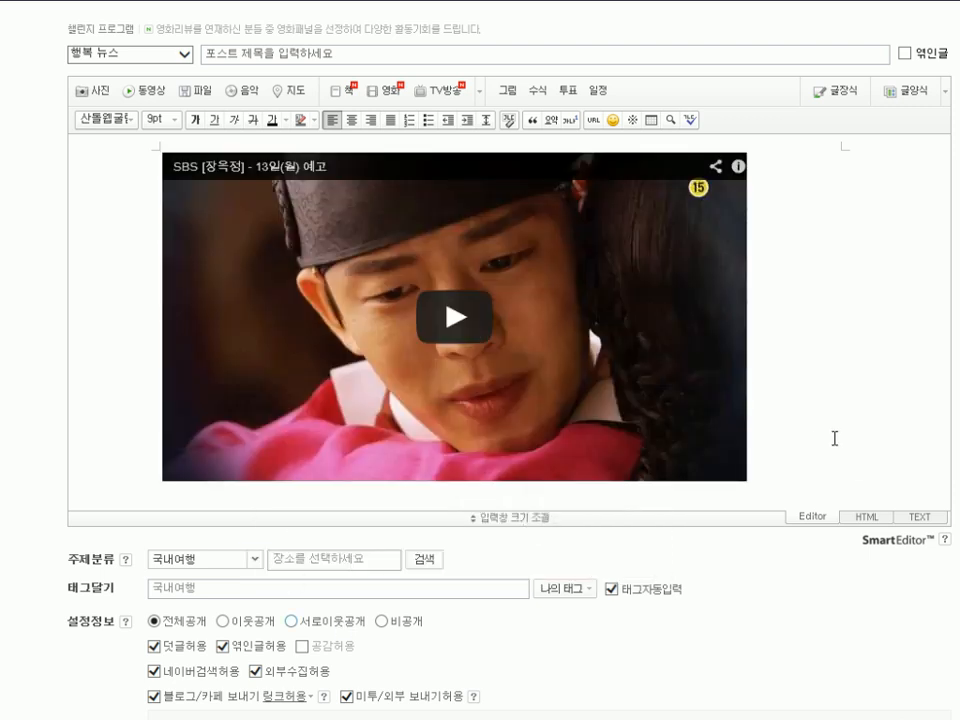
# Title the post 장옥정 예고편 and publish it with the current publishing settings.
pyautogui.click(857, 452)
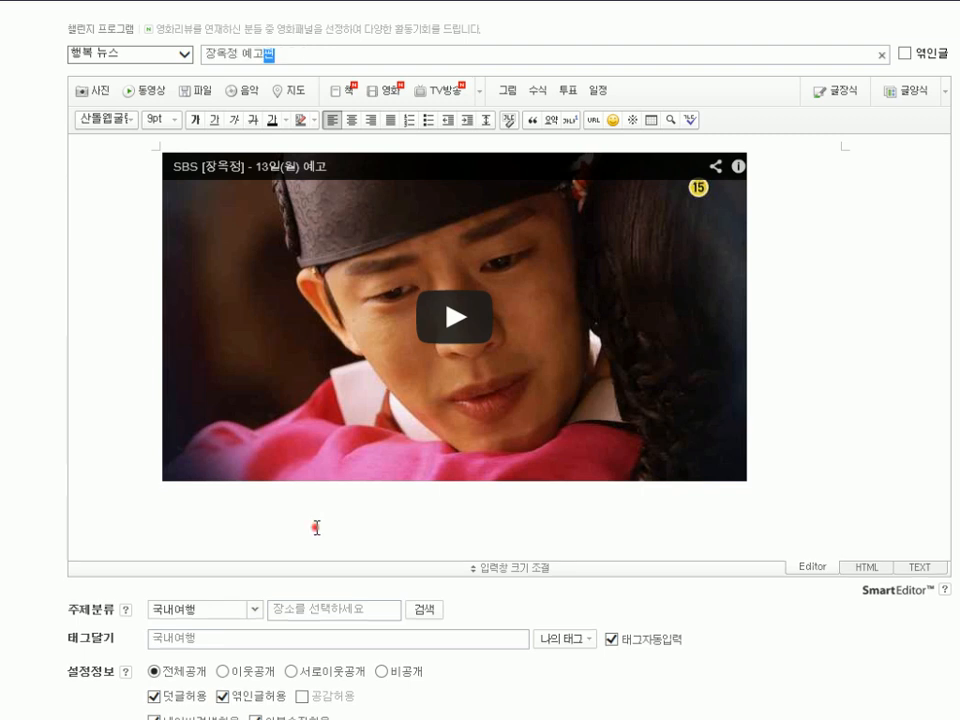
pyautogui.write('편')
pyautogui.click(313, 525)
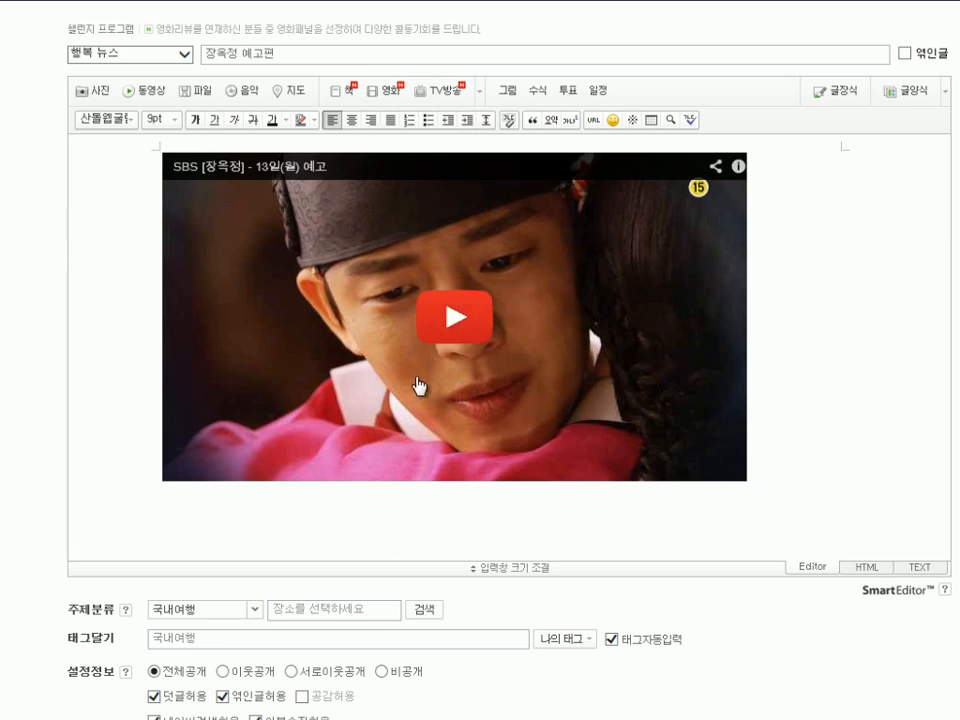
pyautogui.scroll(-2, 578, 630)
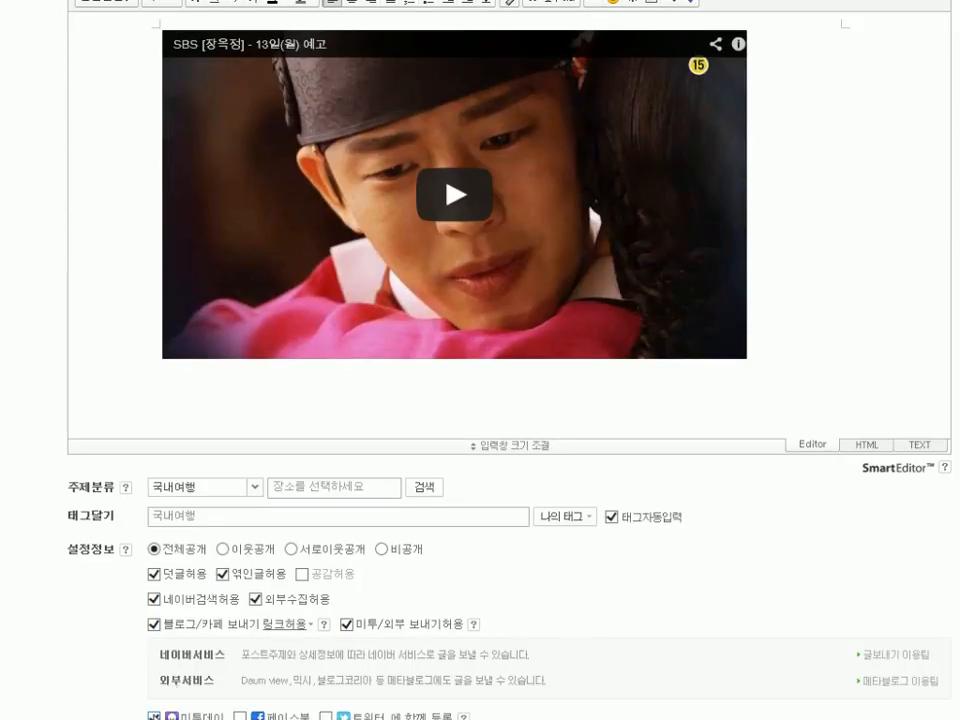
pyautogui.scroll(-3, 64, 705)
pyautogui.click(580, 688)
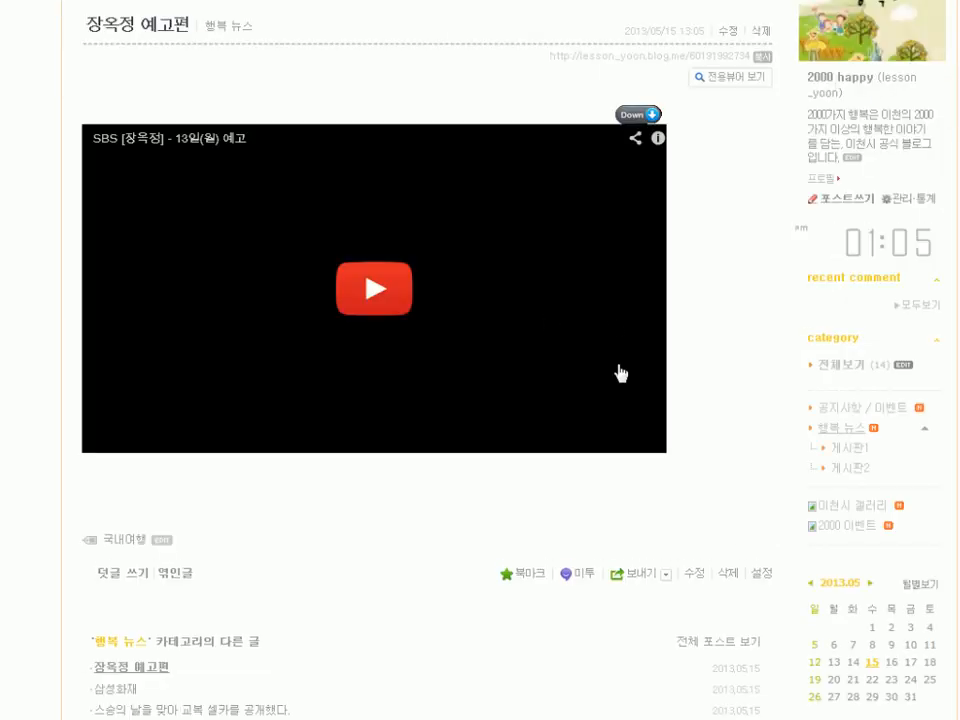
# Look over the published 장옥정 예고편 post and open the blog's layout and widget settings.
pyautogui.scroll(1, 620, 373)
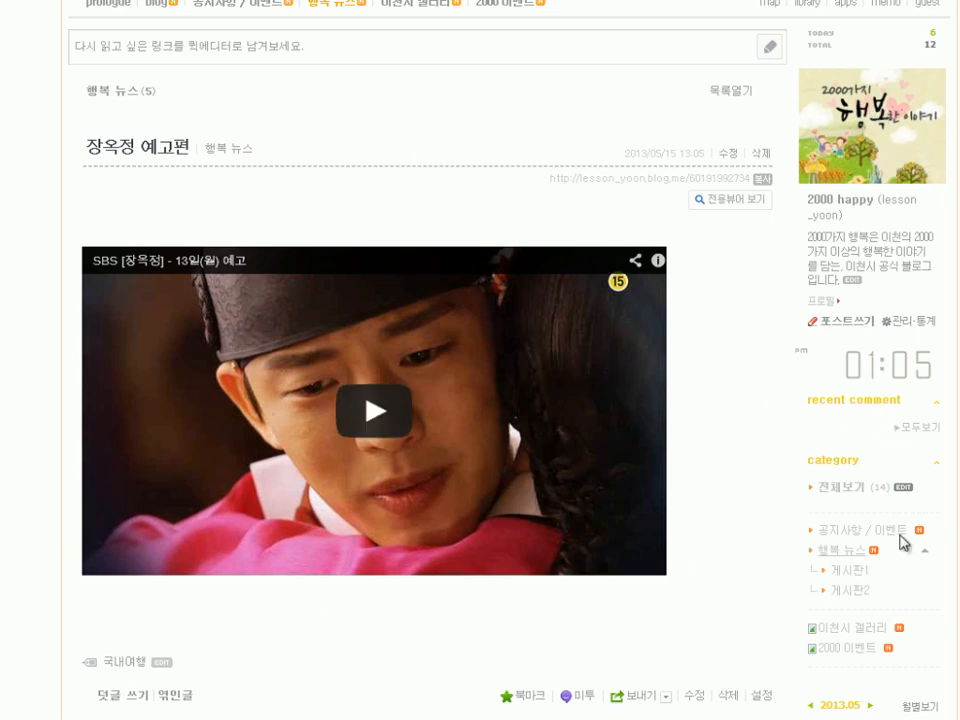
pyautogui.scroll(-3, 945, 513)
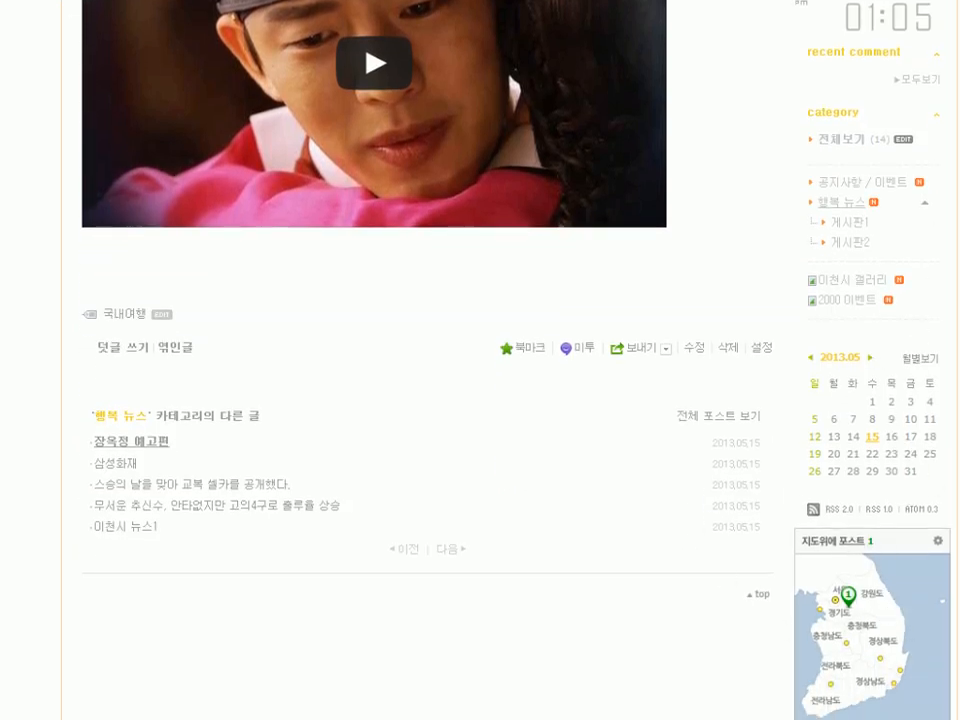
pyautogui.scroll(3, 400, 360)
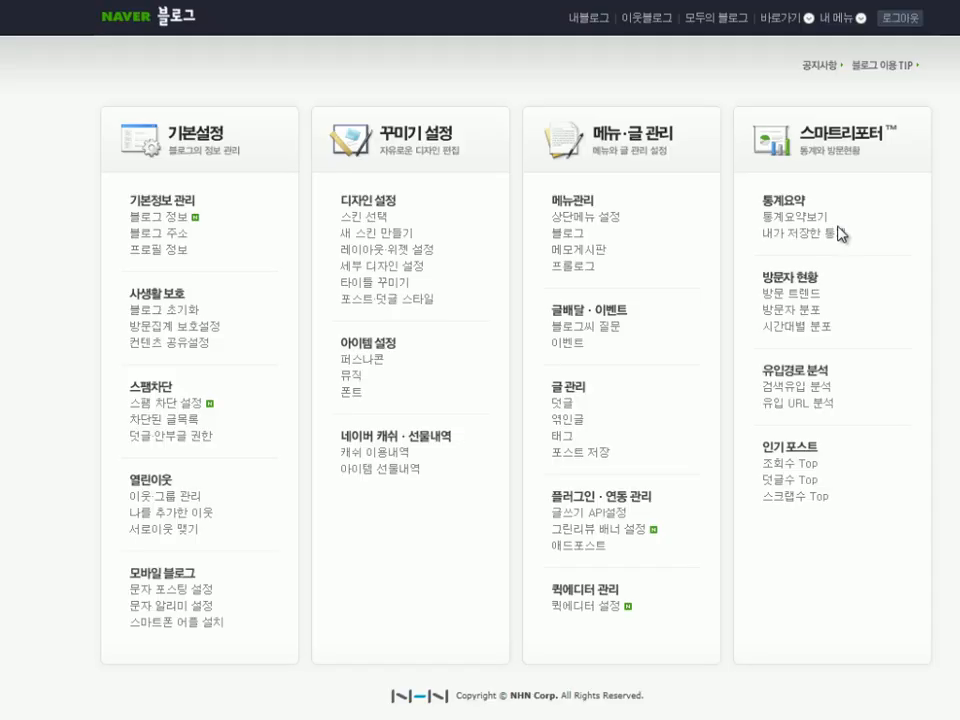
pyautogui.click(403, 254)
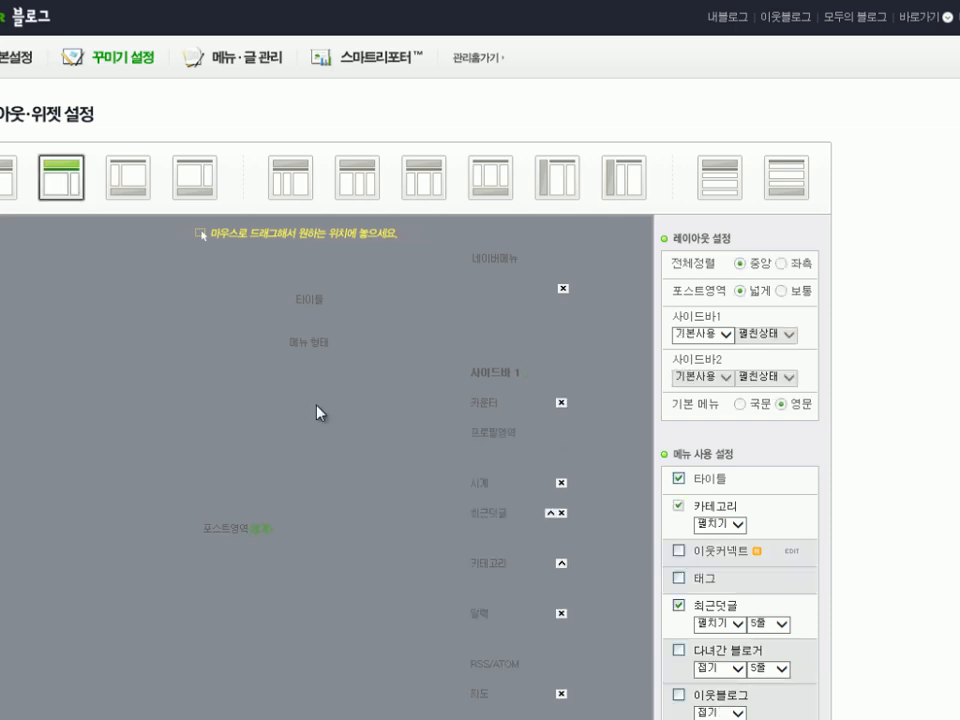
# Try rearranging the sidebar by moving RSS/ATOM below 검색 and removing the 내 서재 widget.
pyautogui.scroll(-1, 708, 385)
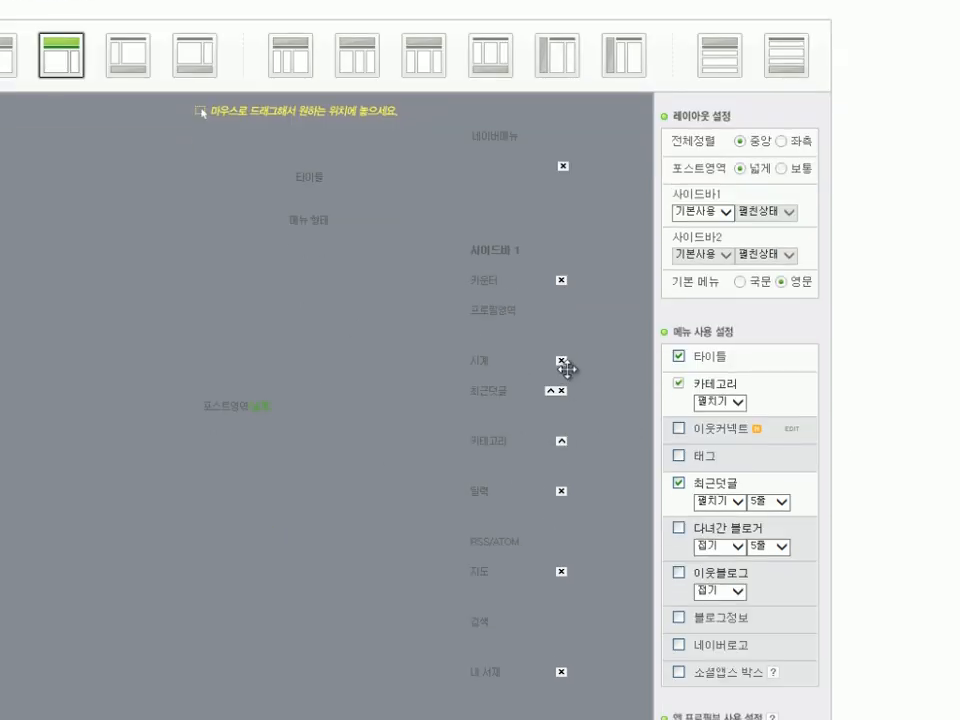
pyautogui.moveTo(489, 360); pyautogui.dragTo(481, 311)
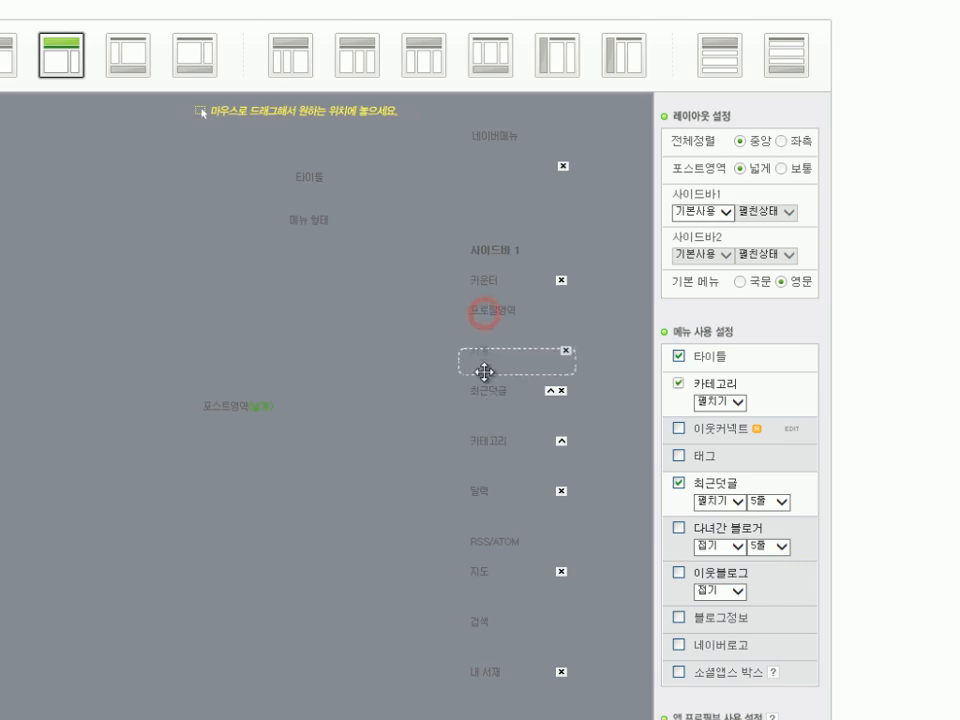
pyautogui.scroll(-1, 203, 112)
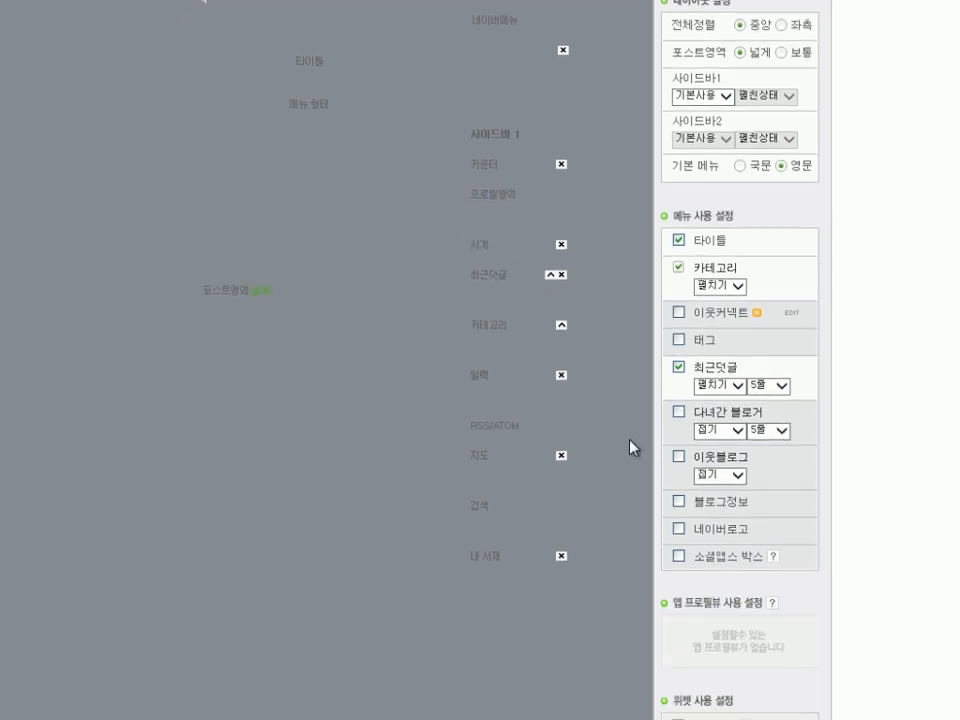
pyautogui.moveTo(488, 368); pyautogui.dragTo(493, 432)
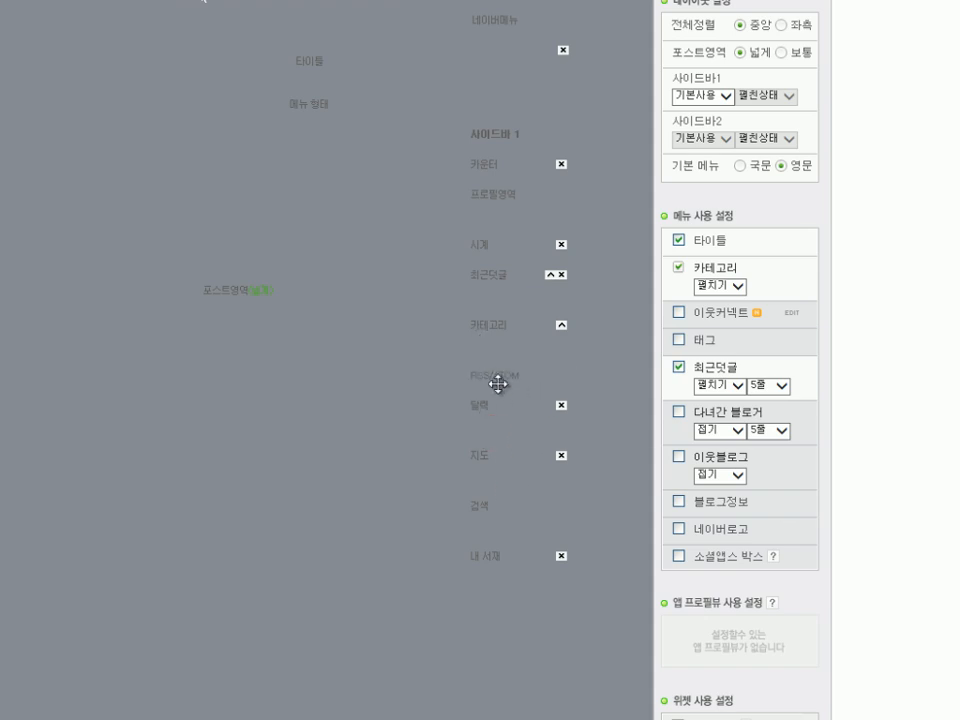
pyautogui.moveTo(497, 385); pyautogui.dragTo(555, 542)
pyautogui.click(560, 525)
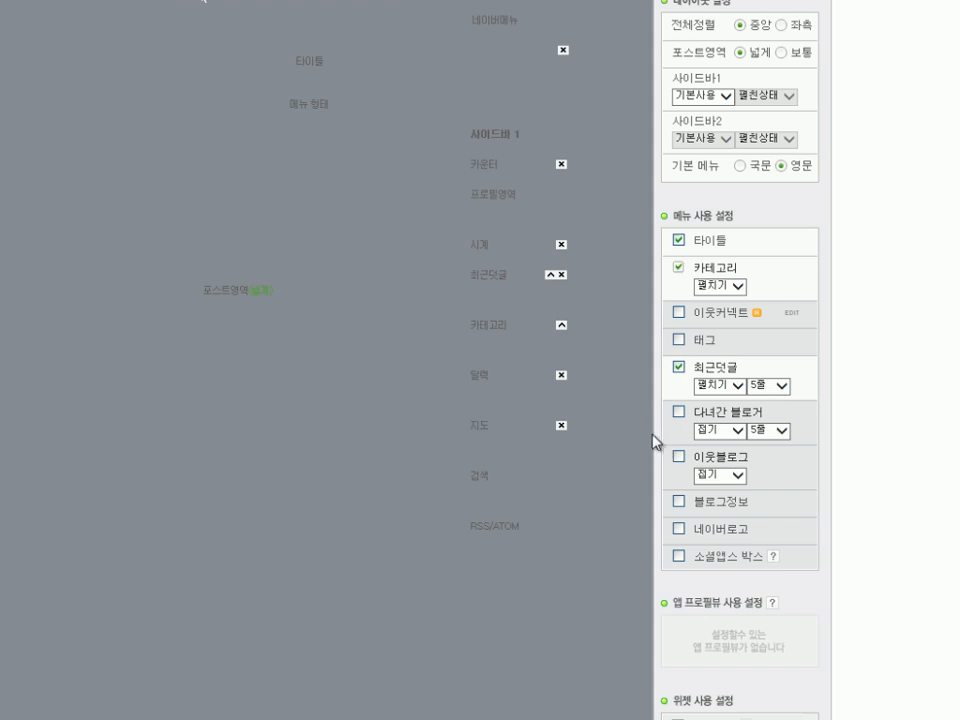
# Open the Daum widget bank from the widget settings and view the details of the 스팸 번호 확인 widget.
pyautogui.scroll(-4, 480, 360)
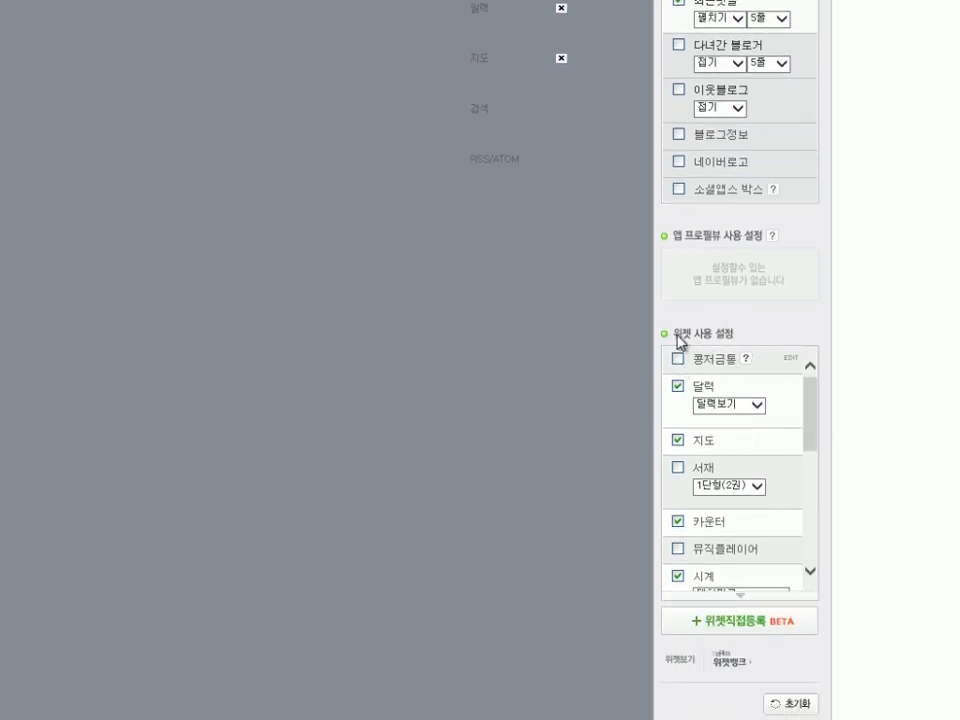
pyautogui.moveTo(809, 403)
pyautogui.mouseDown()
pyautogui.moveTo(814, 536)
pyautogui.moveTo(814, 392)
pyautogui.moveTo(810, 556)
pyautogui.moveTo(810, 372)
pyautogui.mouseUp()
pyautogui.scroll(-2, 740, 400)
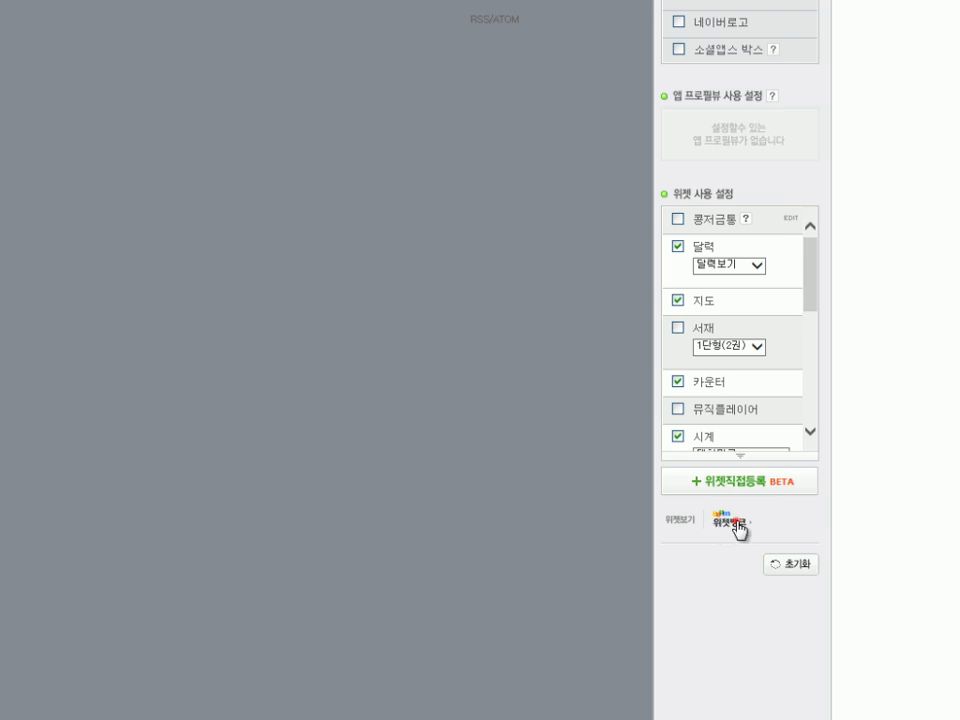
pyautogui.click(736, 522)
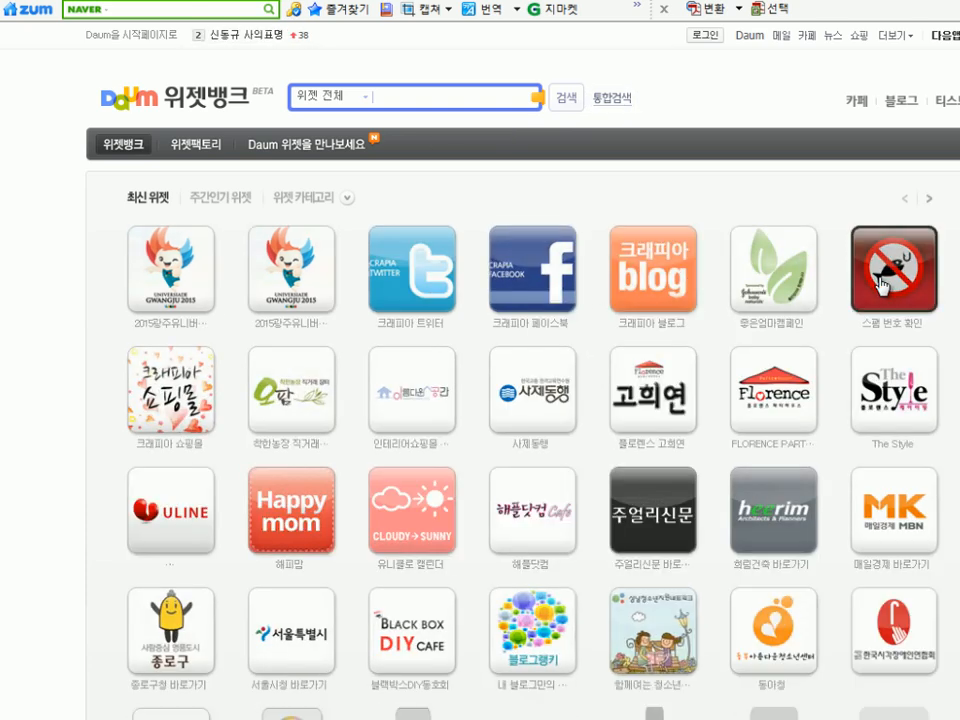
pyautogui.scroll(-2, 906, 178)
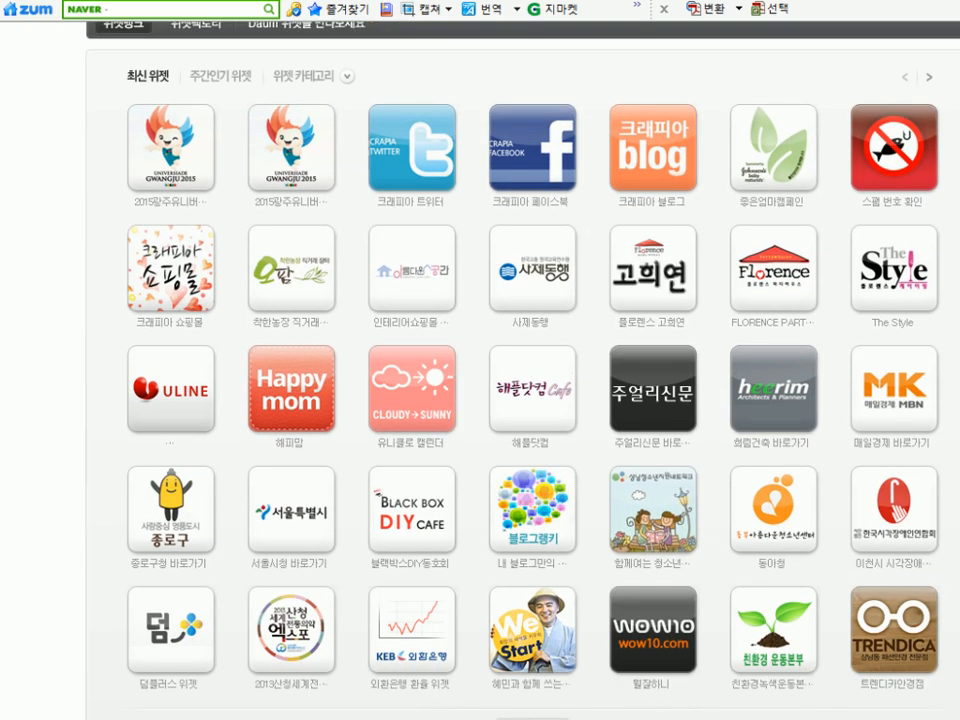
pyautogui.click(906, 178)
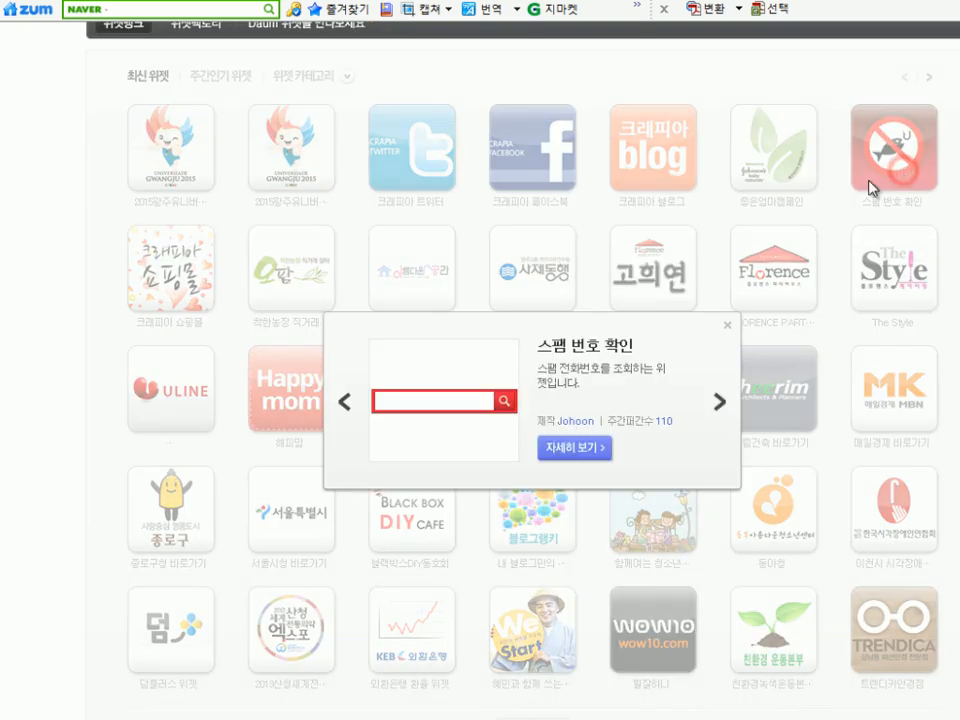
pyautogui.click(560, 449)
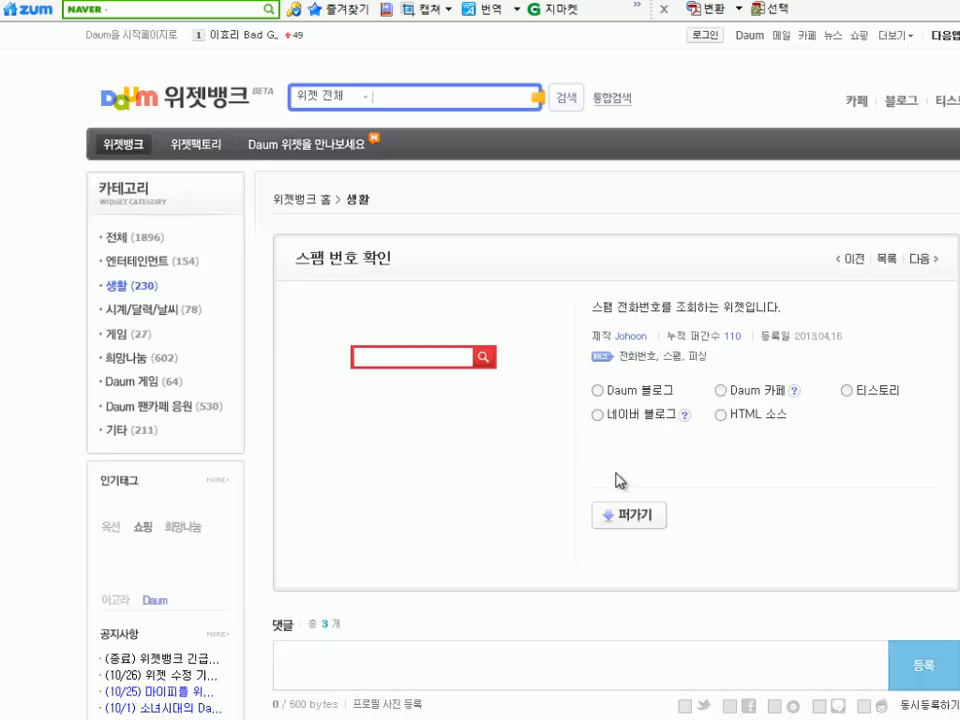
# Add the 스팸 번호 확인 widget to the Naver blog and return to the blog's widget settings.
pyautogui.click(599, 417)
pyautogui.click(626, 519)
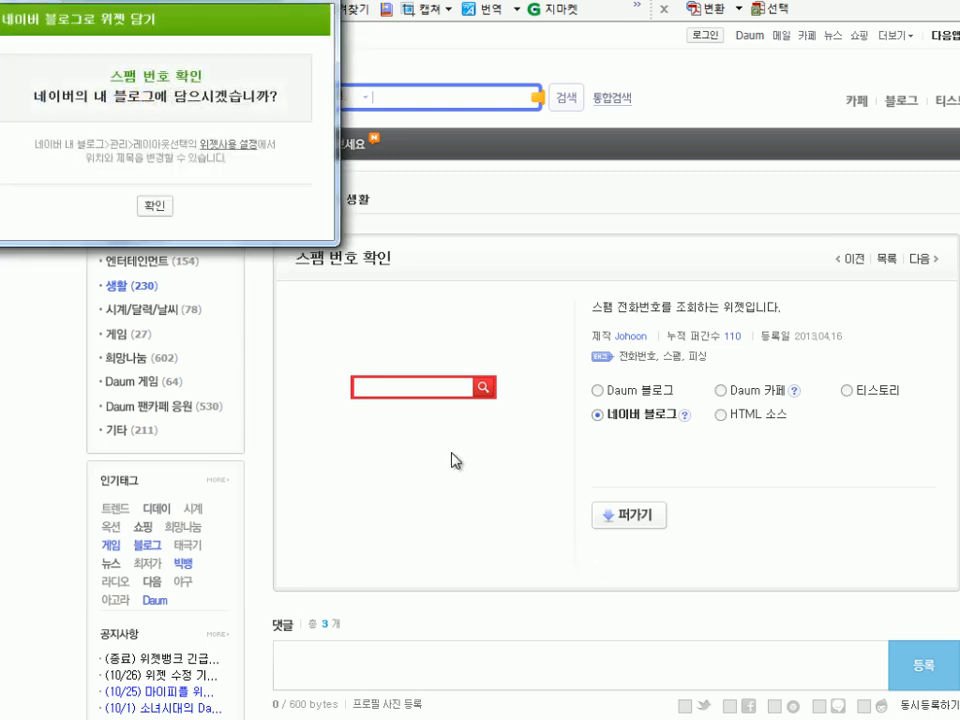
pyautogui.click(162, 208)
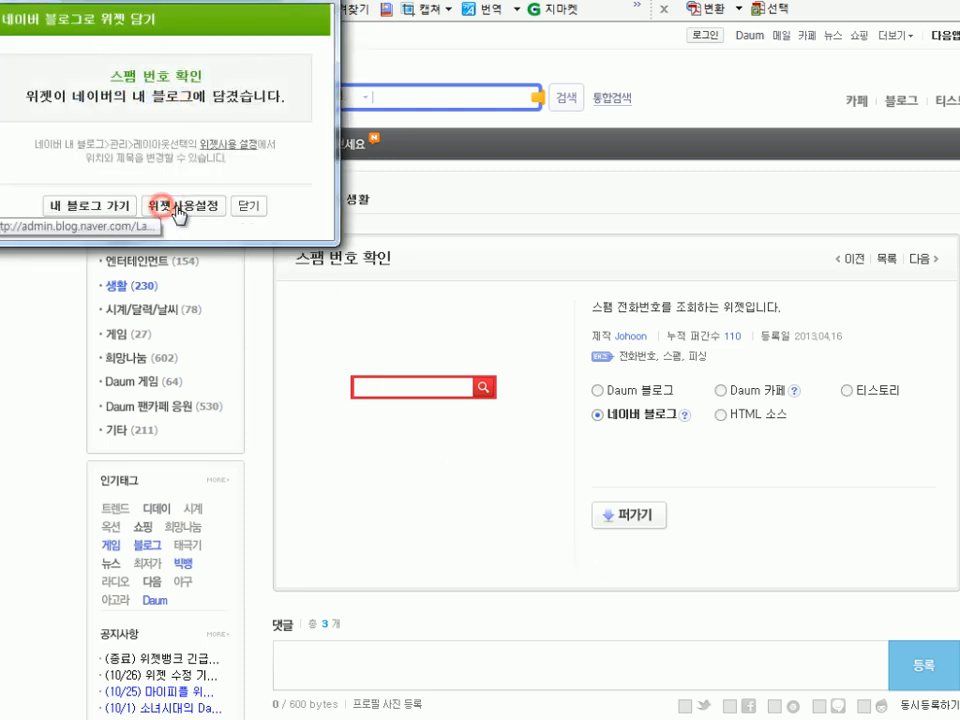
pyautogui.click(184, 206)
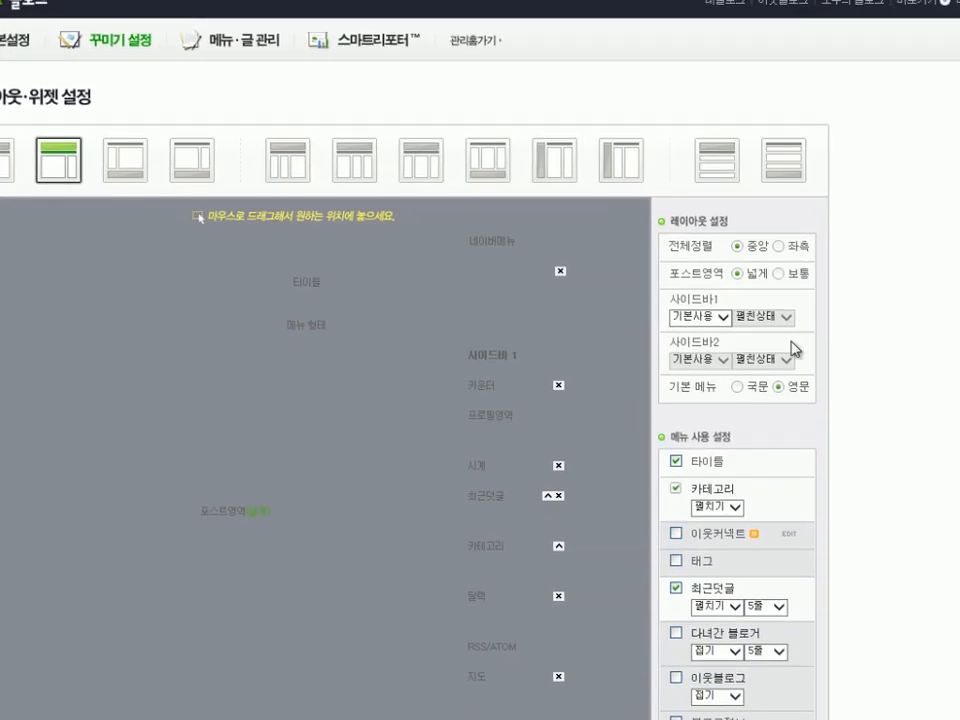
# Move the 스팸 번호 확인 widget up the sidebar to around 시계 and 최근덧글, and bring up the widget usage list.
pyautogui.scroll(-3, 199, 217)
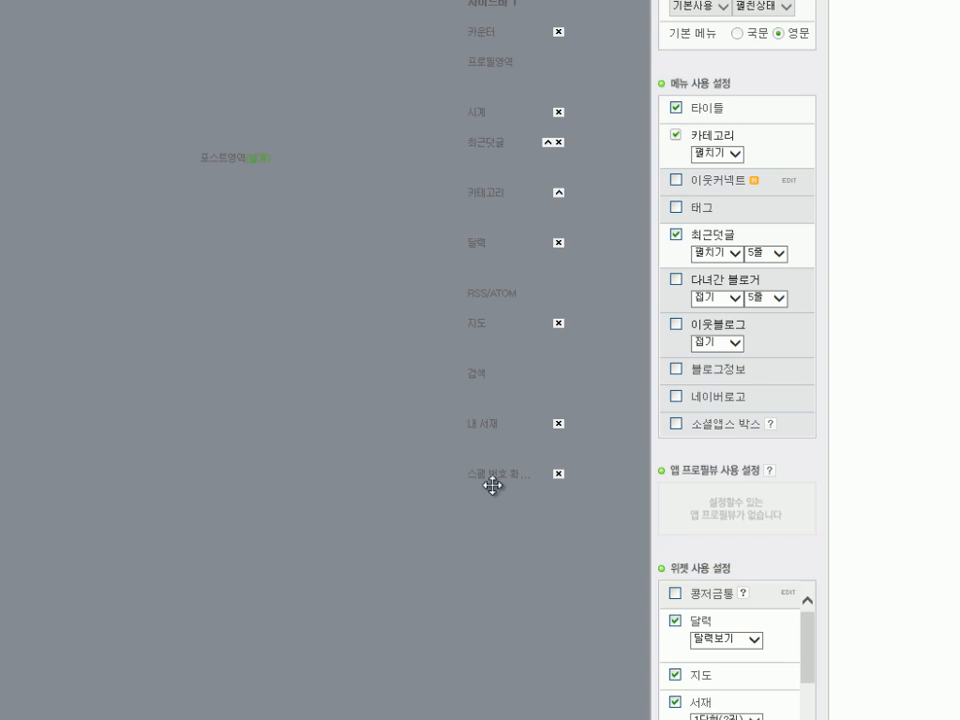
pyautogui.moveTo(490, 470); pyautogui.dragTo(499, 130)
pyautogui.scroll(-5, 690, 606)
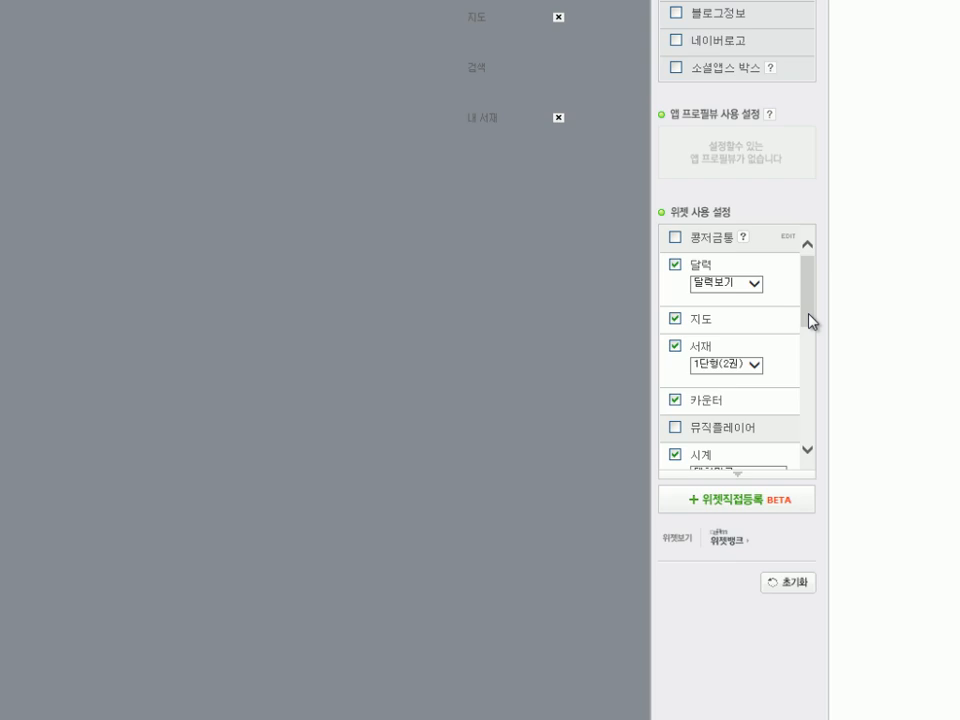
# Start a direct widget registration in the blog's widget settings and name the widget youtube.
pyautogui.scroll(3, 790, 300)
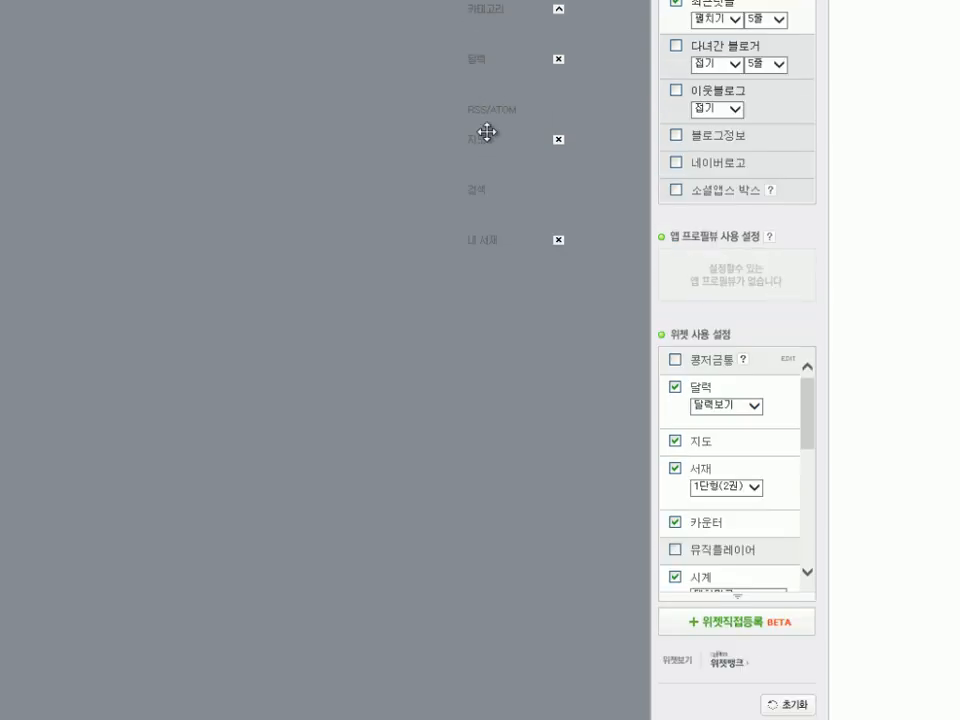
pyautogui.click(736, 627)
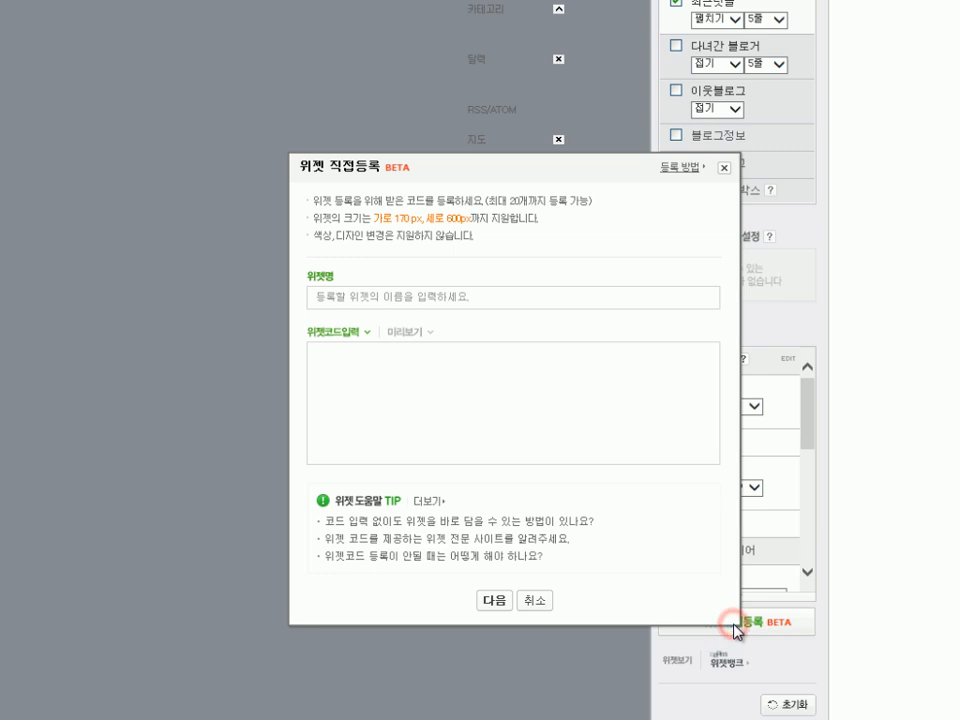
pyautogui.click(357, 298)
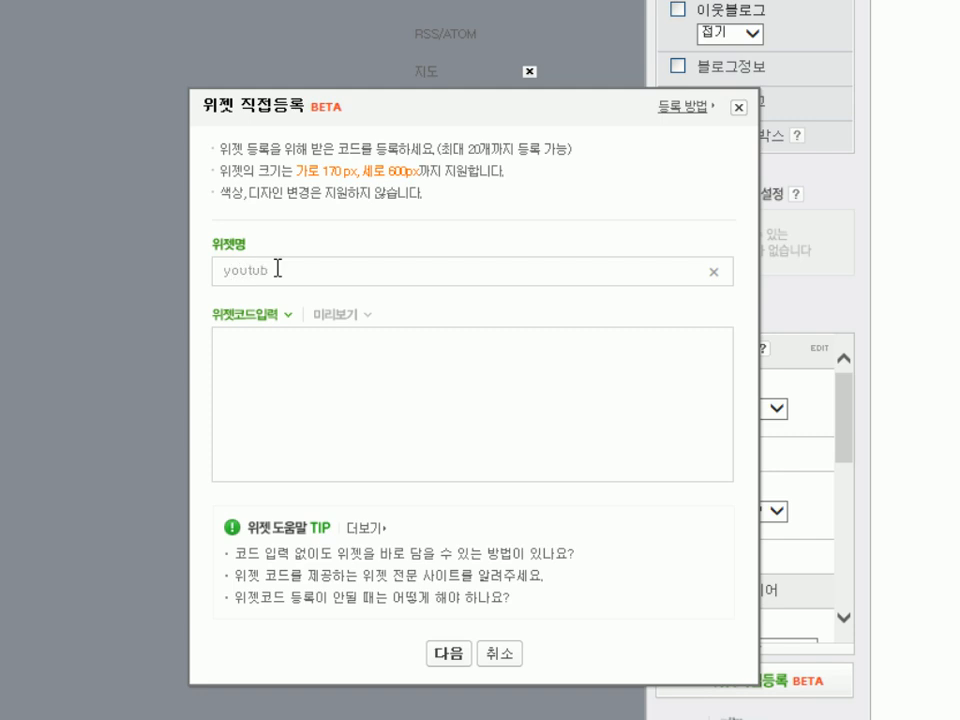
pyautogui.click(286, 377)
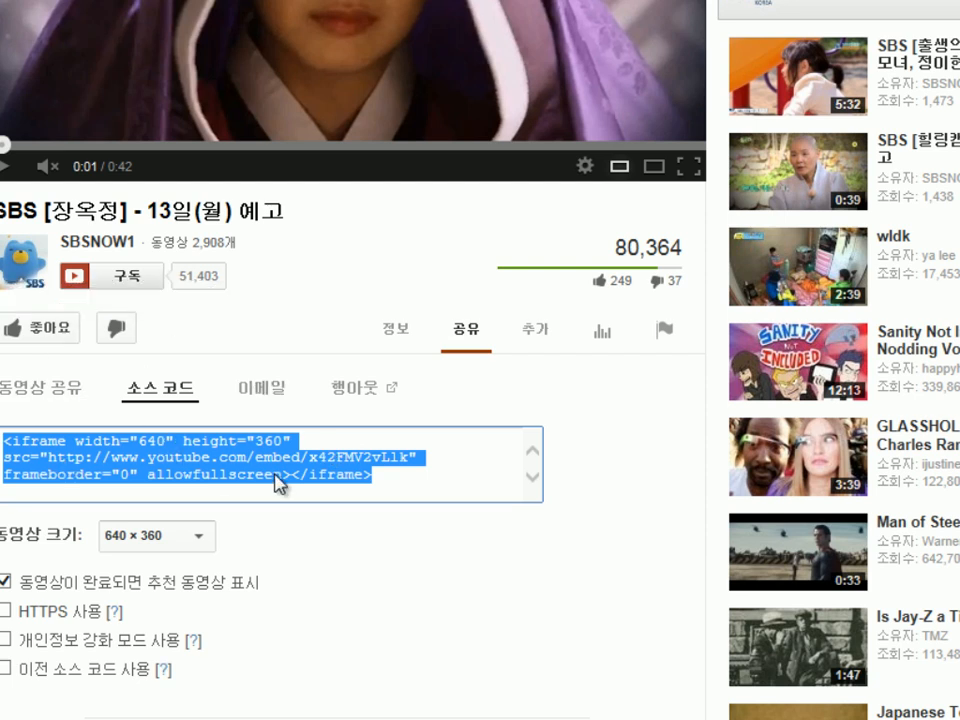
# On the SBS [장옥정] video's YouTube page, choose a custom embed size (맞춤 크기) with a width of 170.
pyautogui.click(122, 537)
pyautogui.click(120, 588)
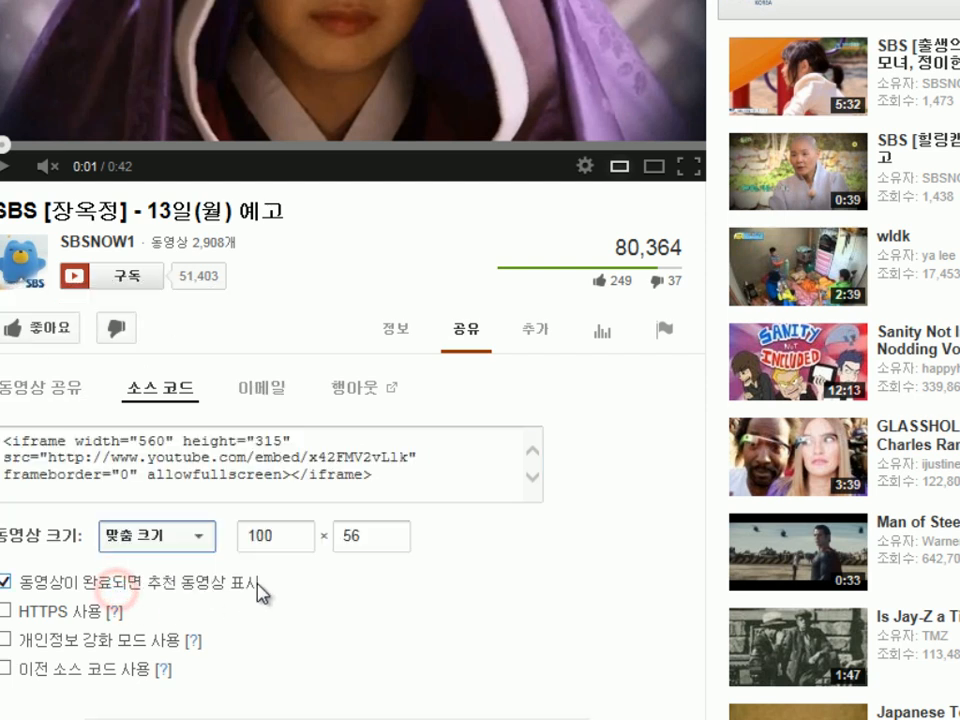
pyautogui.click(283, 536)
pyautogui.write('1')
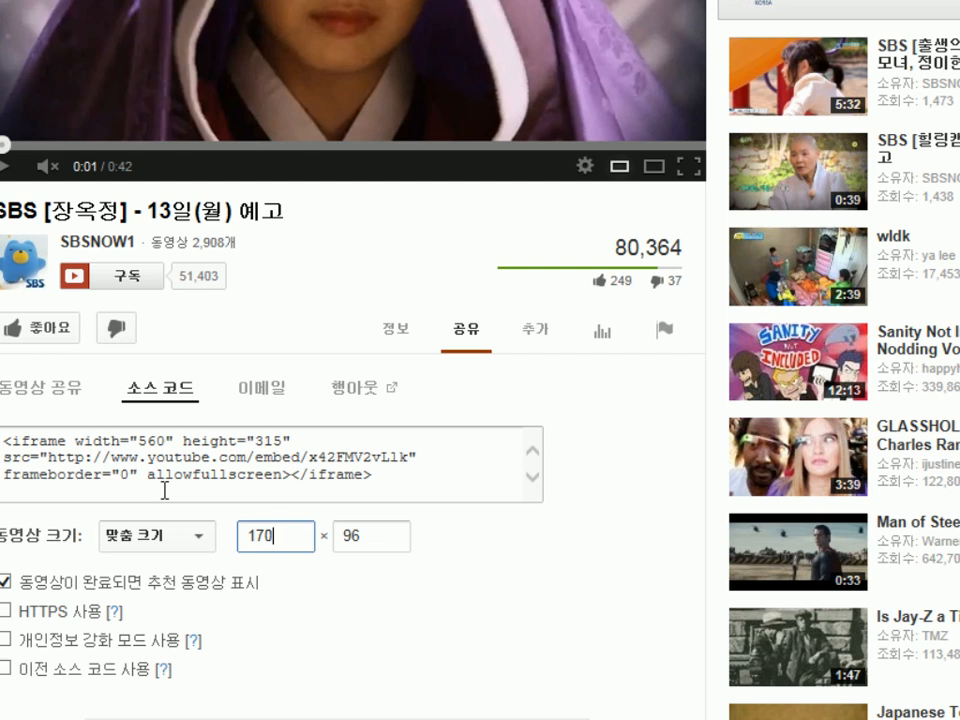
pyautogui.moveTo(283, 538); pyautogui.dragTo(248, 545)
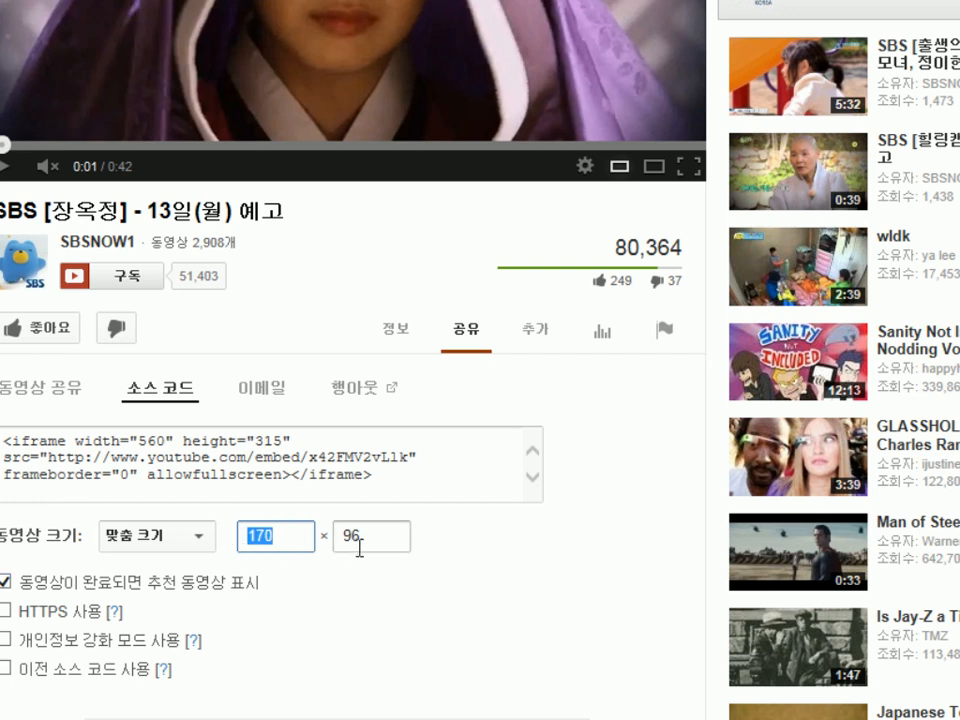
pyautogui.moveTo(358, 544); pyautogui.dragTo(331, 545)
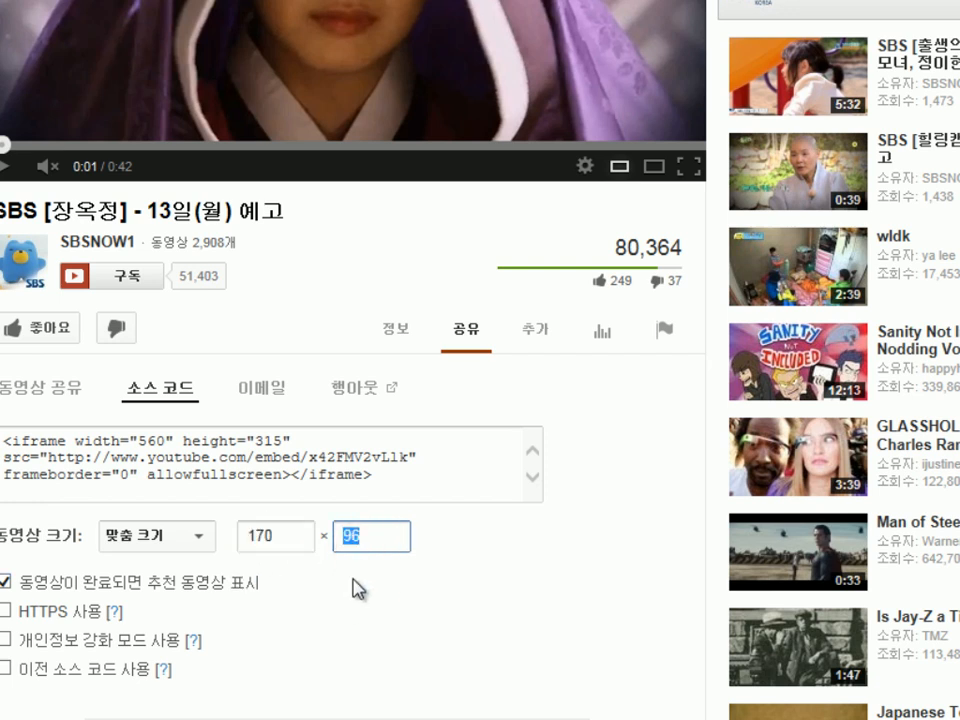
# Copy the video's iframe source code and paste it as the code of the youtube widget.
pyautogui.click(151, 447)
pyautogui.hotkey('ctrl', 'c')
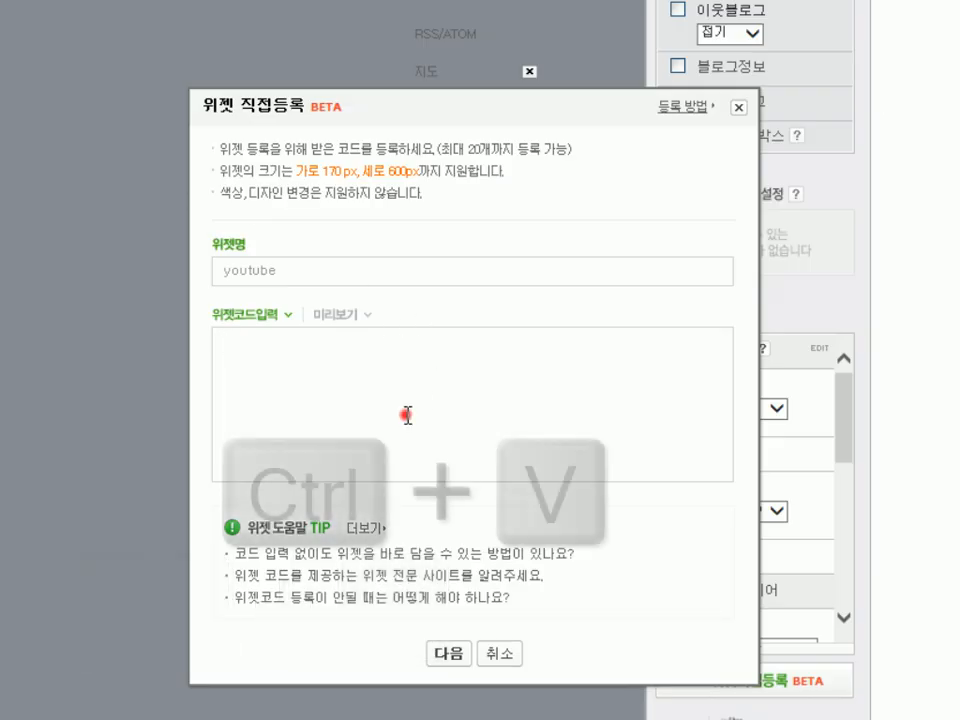
pyautogui.click(407, 414)
pyautogui.hotkey('ctrl', 'v')
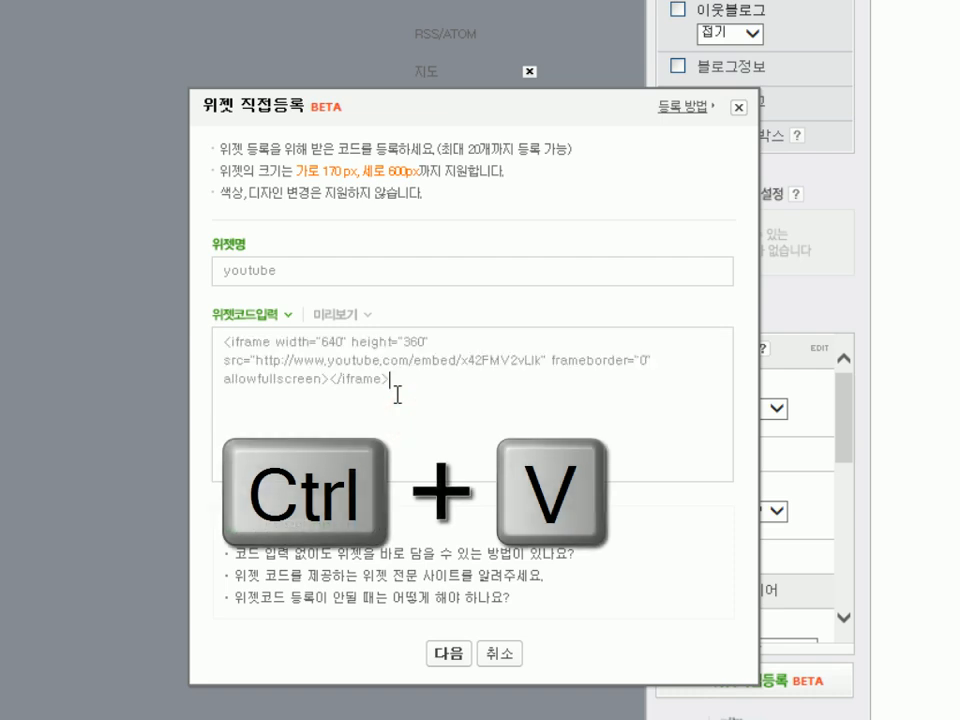
# Edit the iframe in the widget code to width 170 and height 96.
pyautogui.click(273, 341)
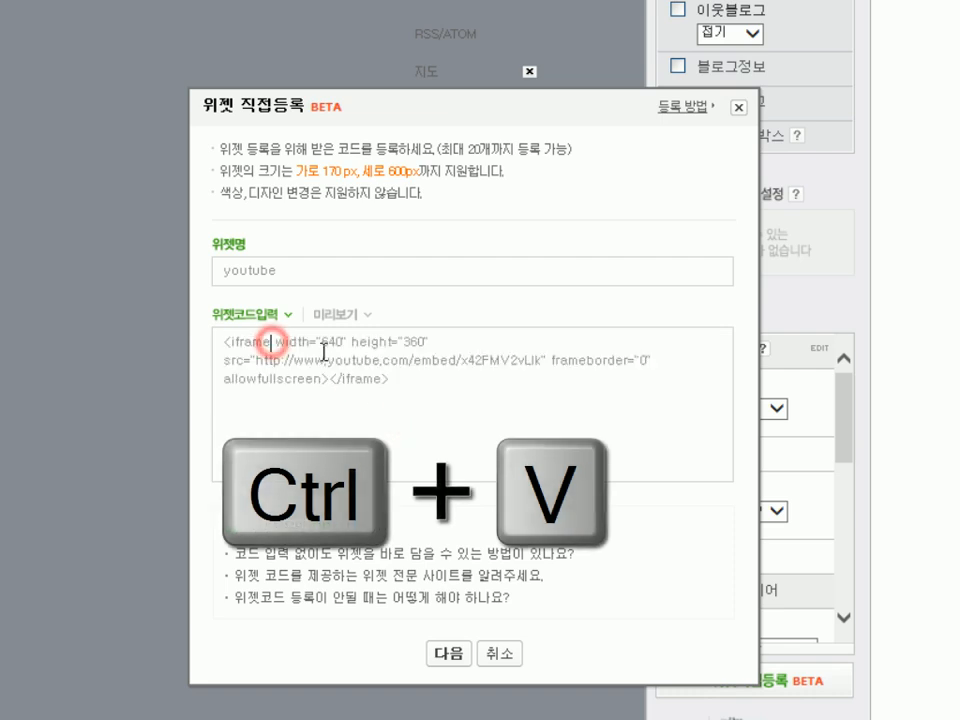
pyautogui.click(325, 341)
pyautogui.write('17')
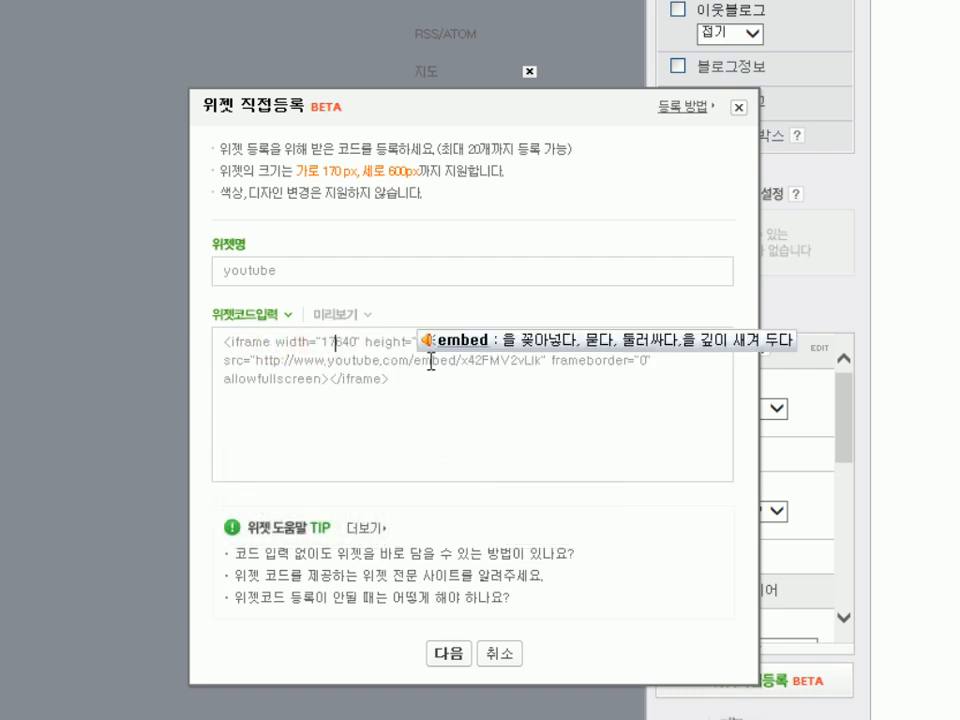
pyautogui.write('0')
pyautogui.press('Delete')
pyautogui.press('Delete')
pyautogui.press('Delete')
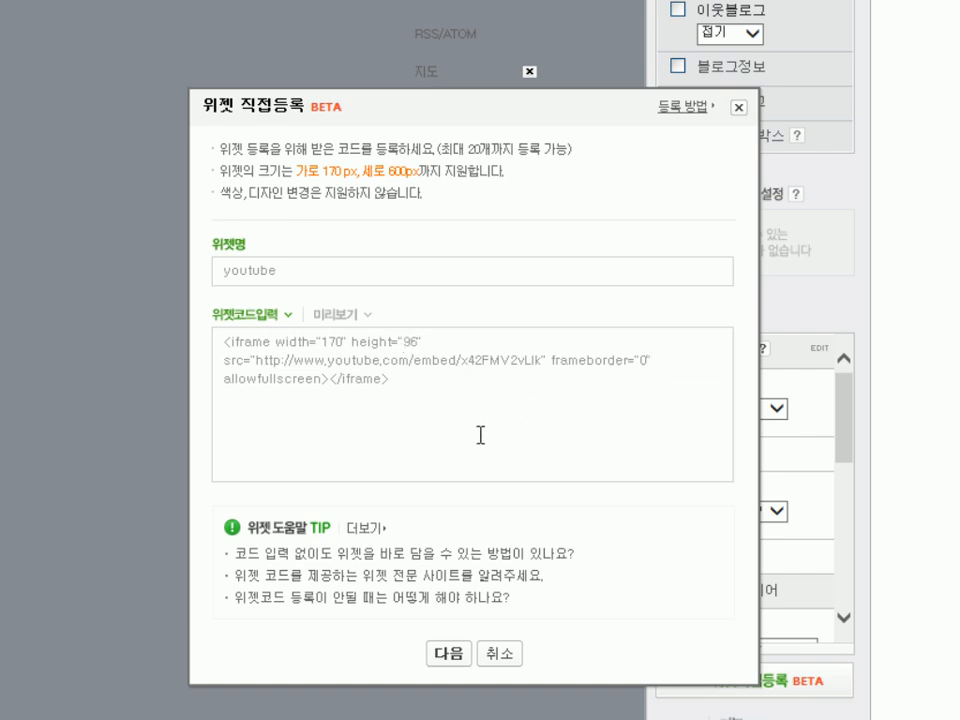
# Preview the youtube widget and register it on the blog.
pyautogui.click(345, 315)
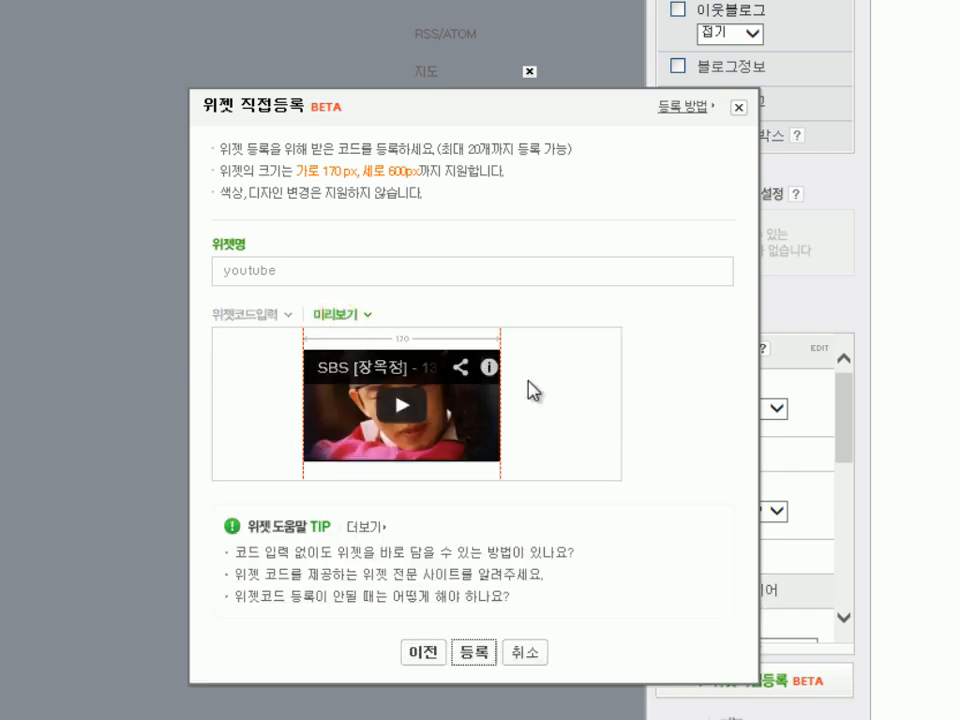
pyautogui.click(470, 656)
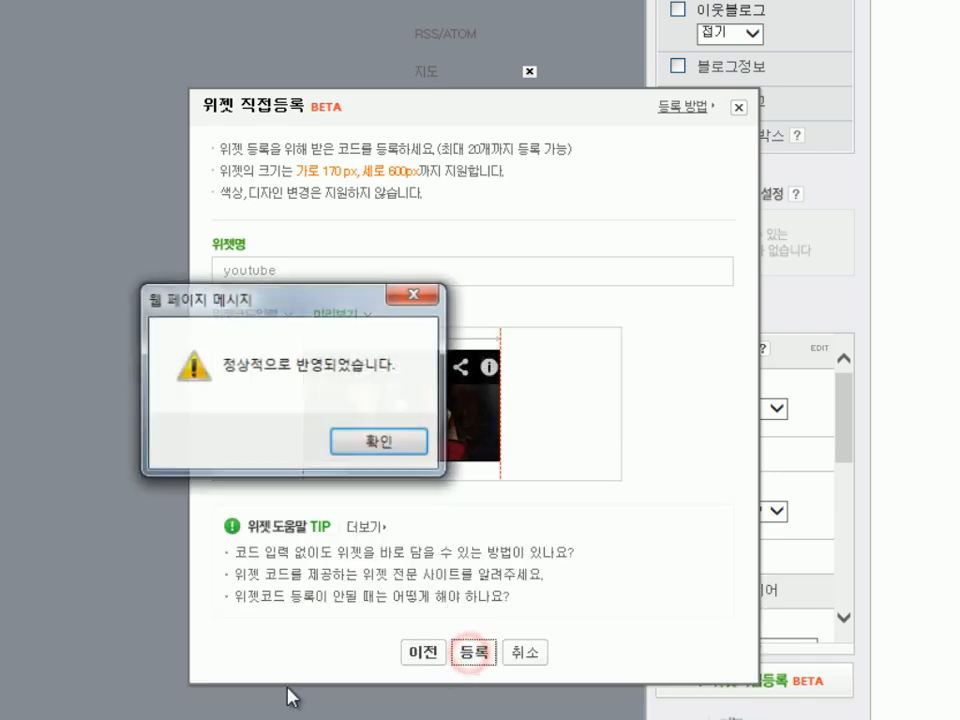
pyautogui.click(357, 446)
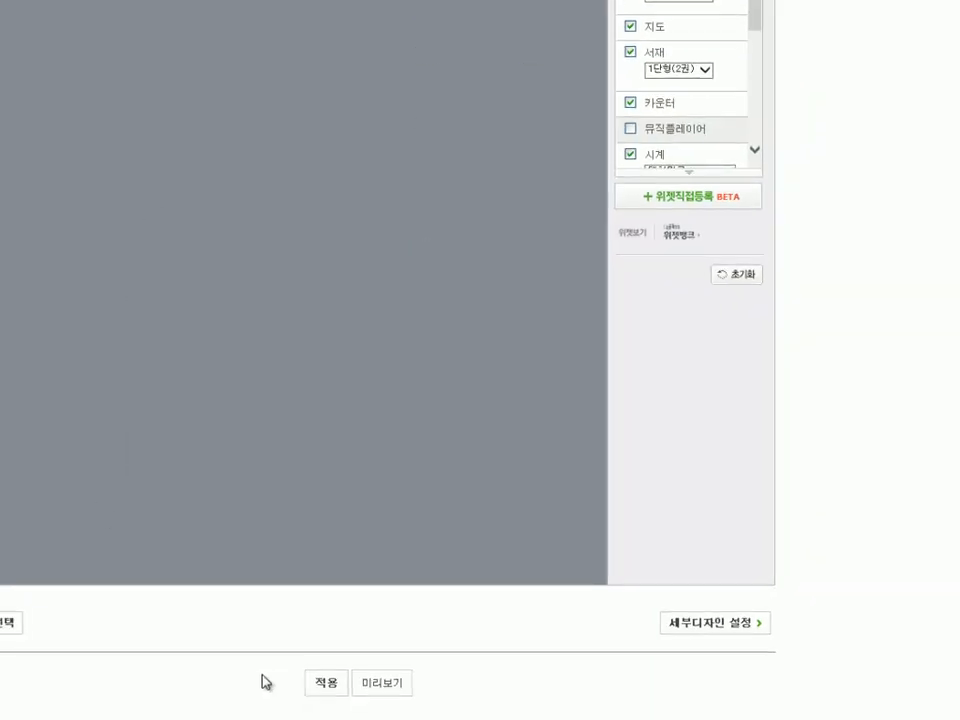
# Apply the layout to the blog and check the youtube widget in the blog's sidebar.
pyautogui.click(340, 657)
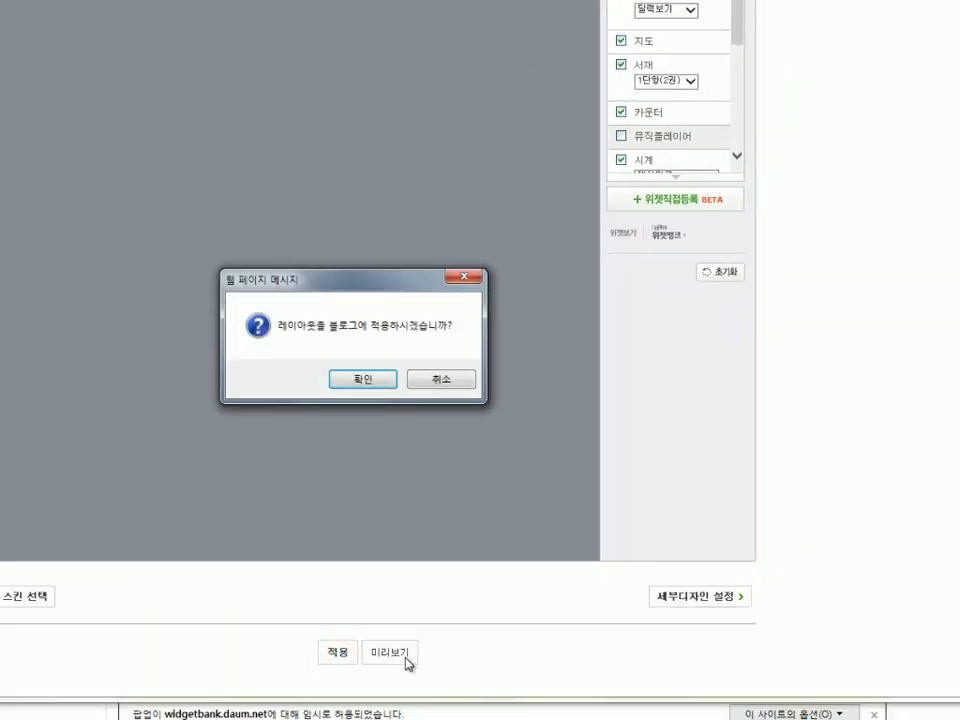
pyautogui.click(362, 380)
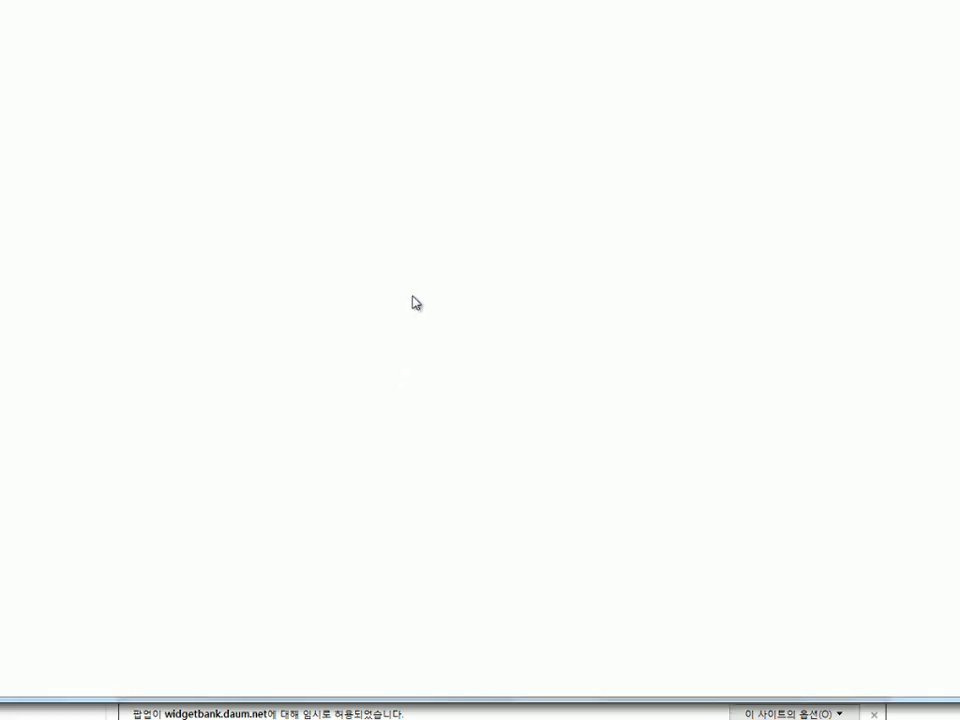
pyautogui.moveTo(958, 160); pyautogui.dragTo(957, 525)
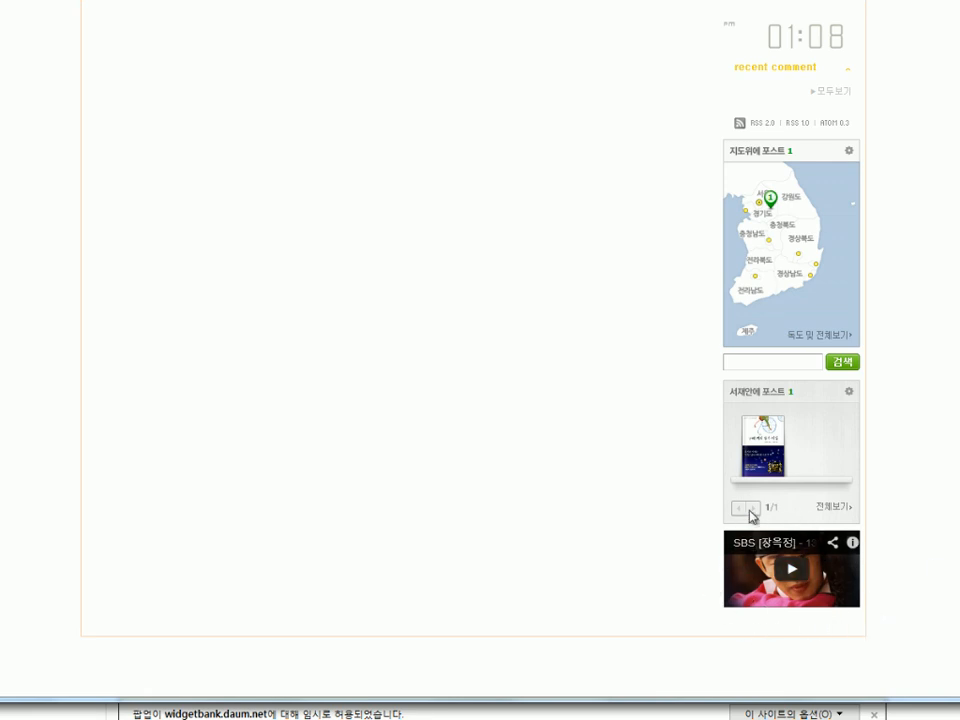
pyautogui.scroll(3, 810, 602)
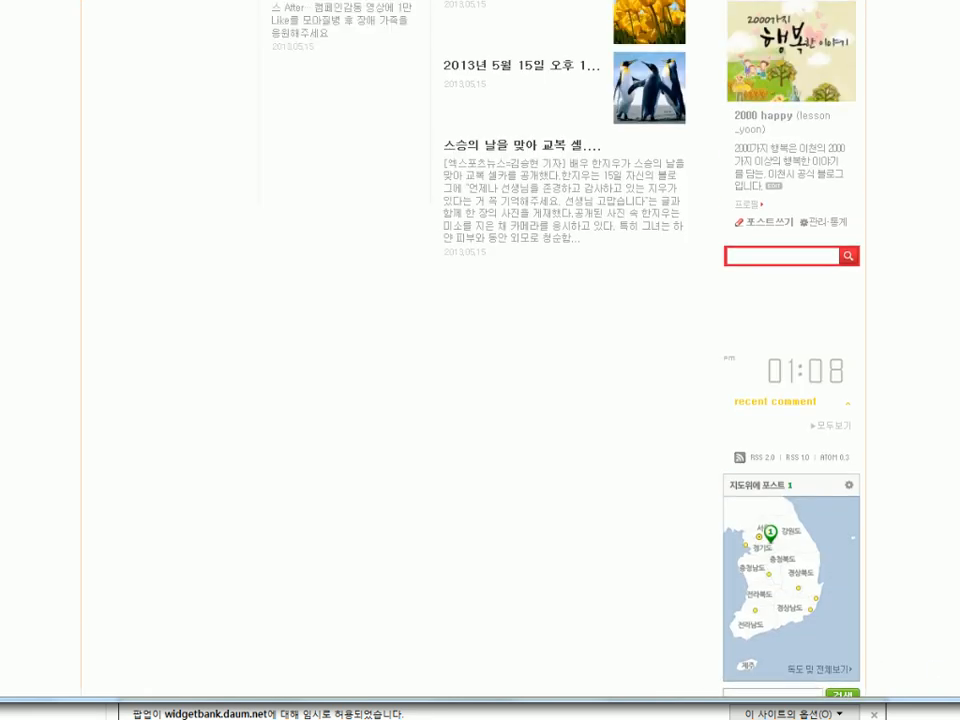
pyautogui.scroll(2, 842, 400)
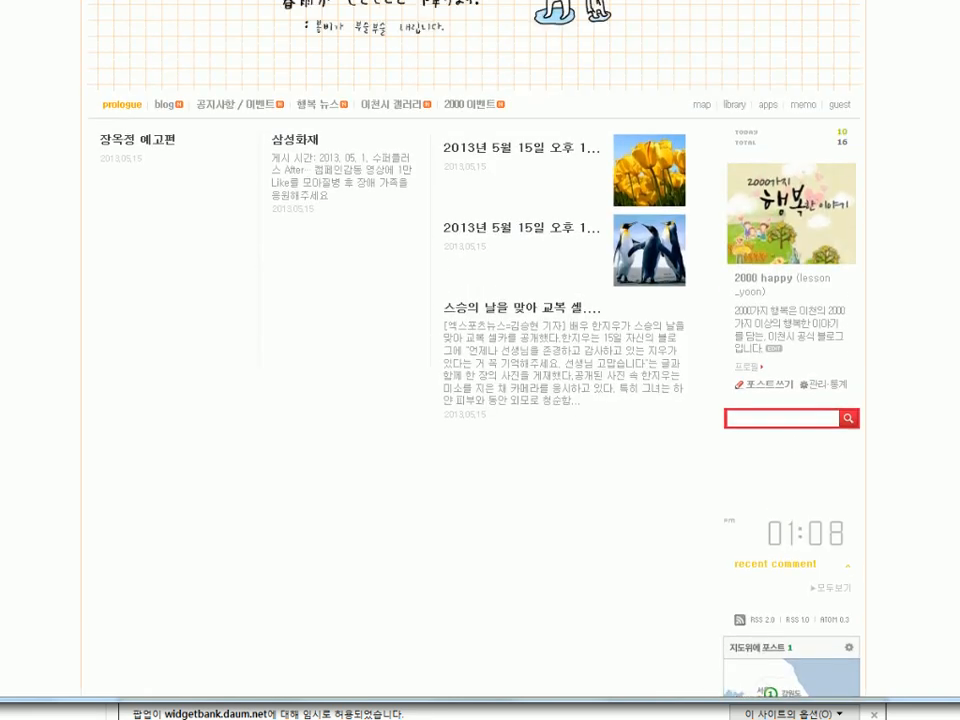
# Return to the layout and widget settings and move the youtube widget directly below the profile area, above 스팸 번호 확인.
pyautogui.click(852, 392)
pyautogui.click(379, 210)
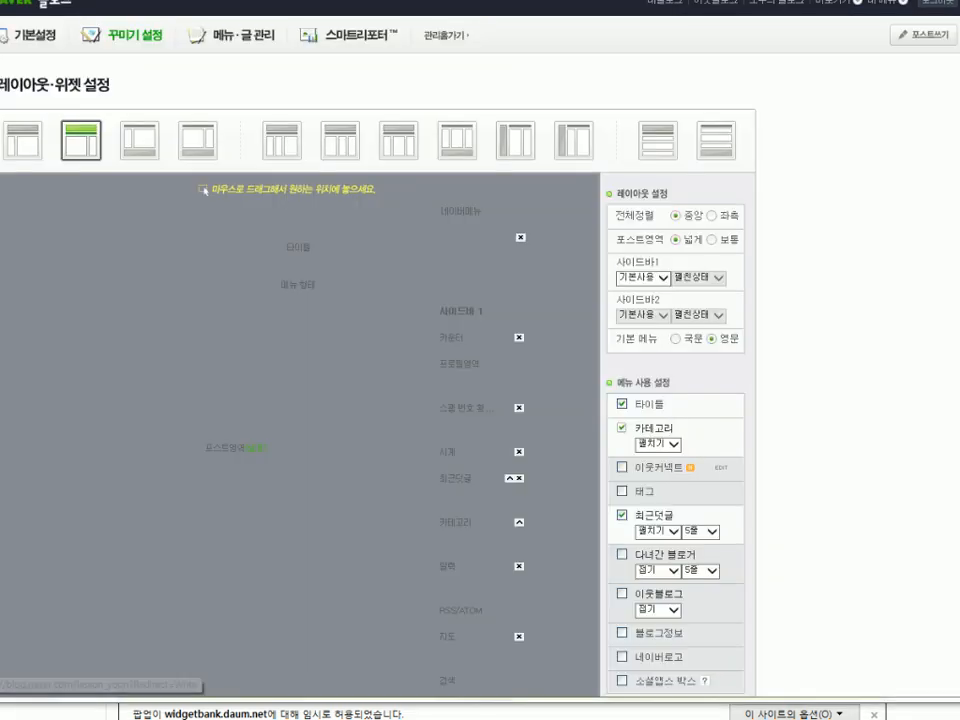
pyautogui.scroll(-4, 949, 392)
pyautogui.scroll(2, 952, 320)
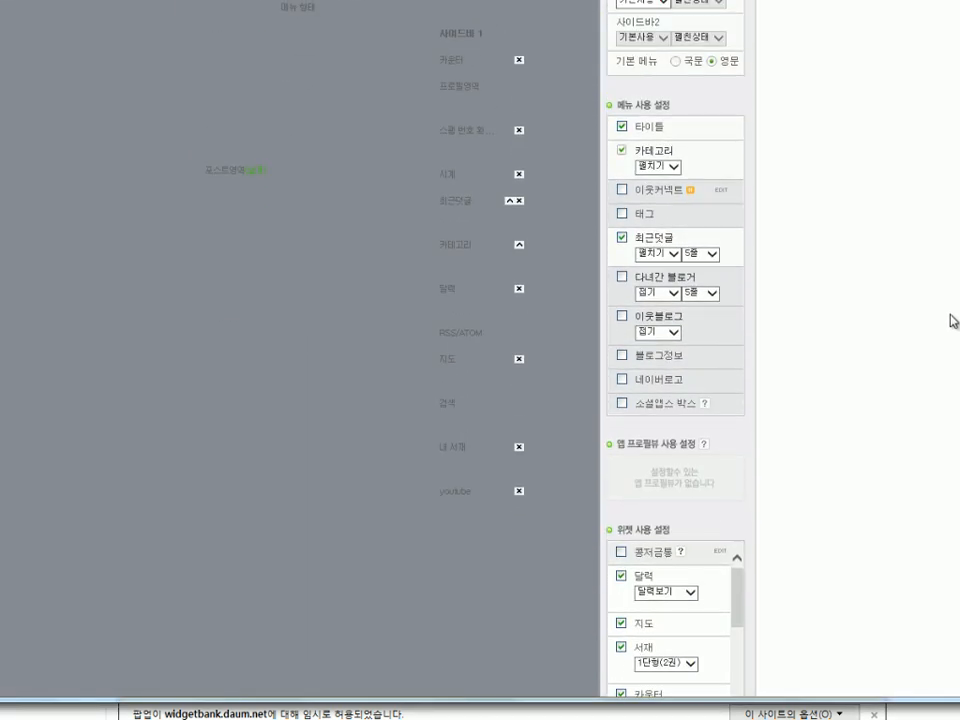
pyautogui.moveTo(459, 491); pyautogui.dragTo(461, 124)
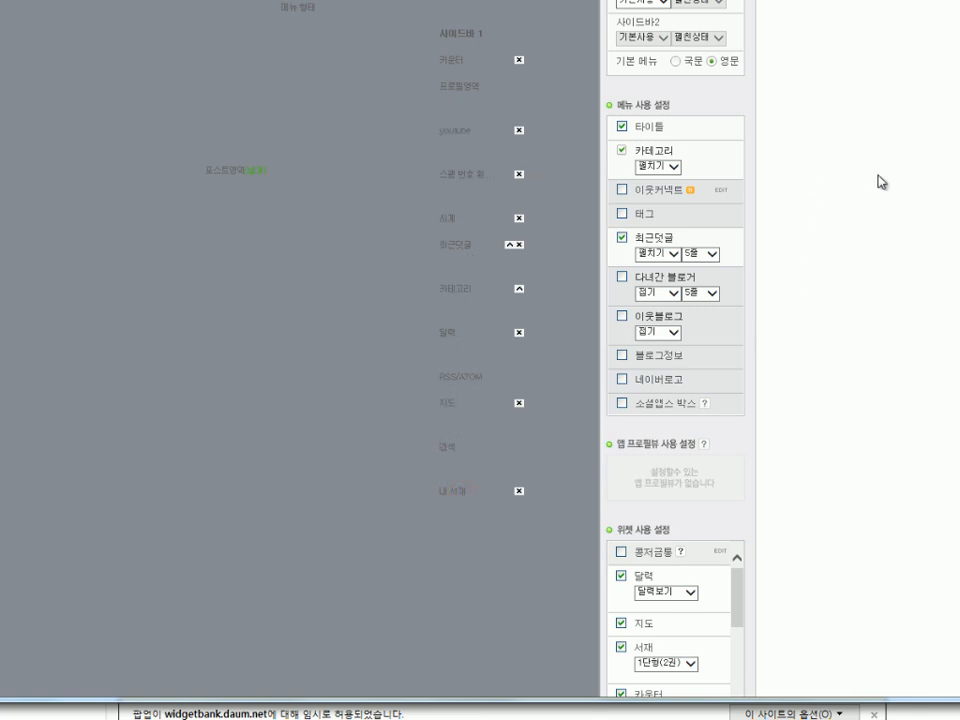
# Apply the rearranged sidebar layout to the blog.
pyautogui.scroll(-5, 934, 561)
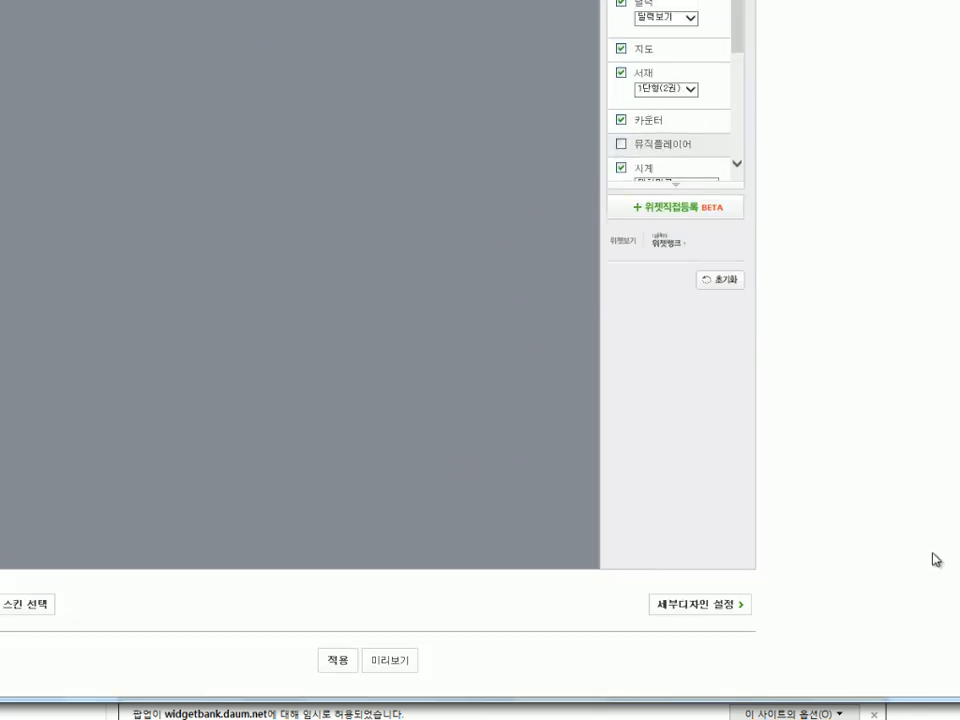
pyautogui.click(343, 652)
pyautogui.click(377, 380)
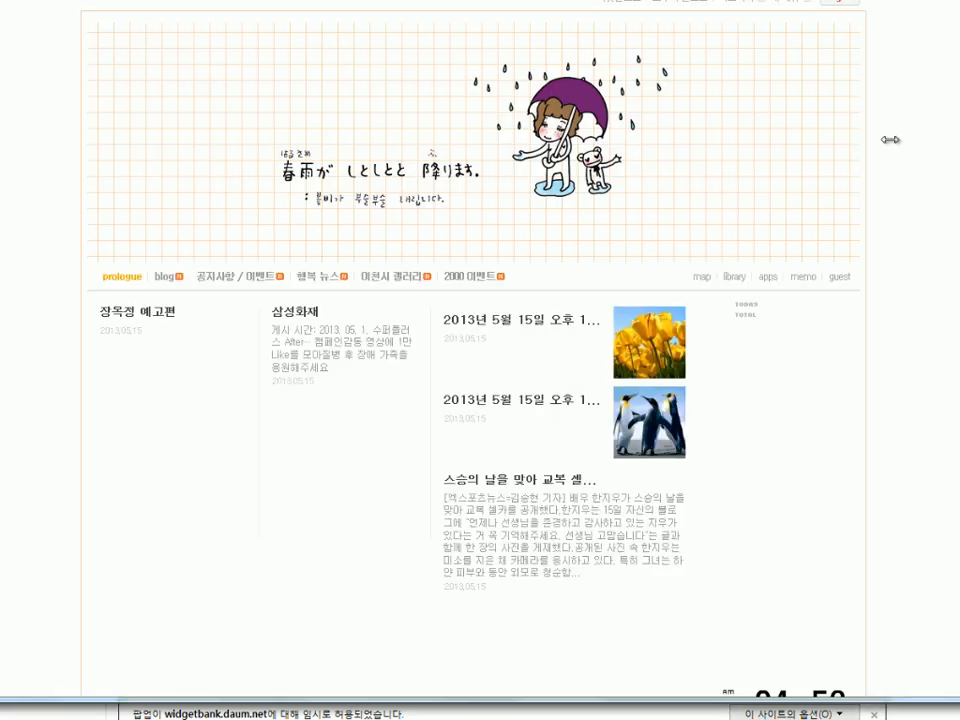
# Play the YouTube video in the sidebar widget briefly and pause it.
pyautogui.scroll(-3, 889, 398)
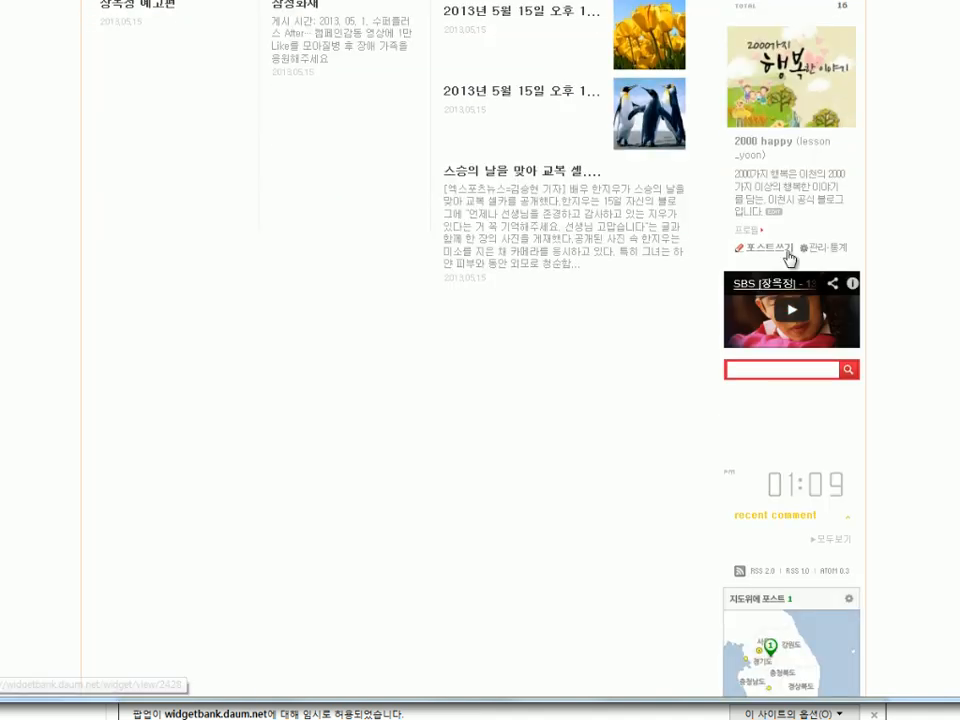
pyautogui.click(816, 309)
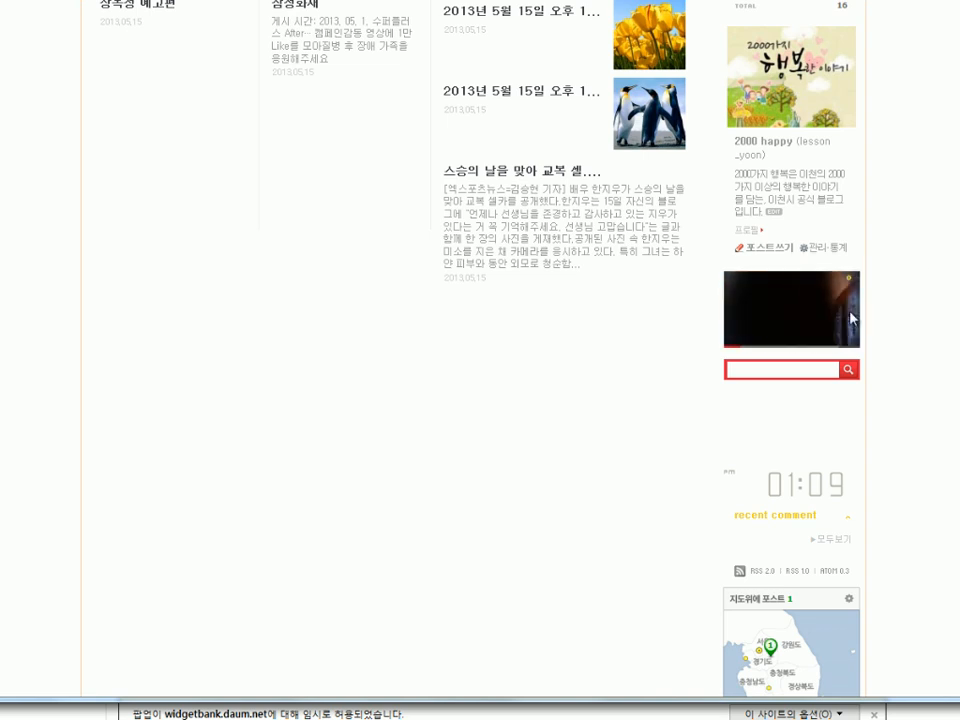
pyautogui.click(797, 318)
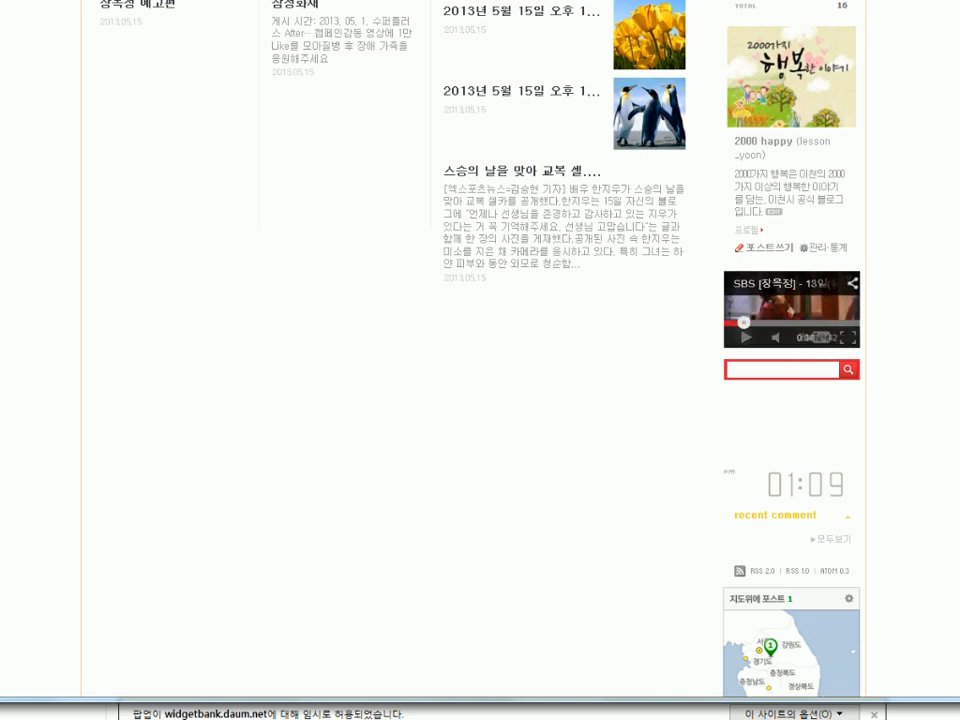
pyautogui.click(786, 326)
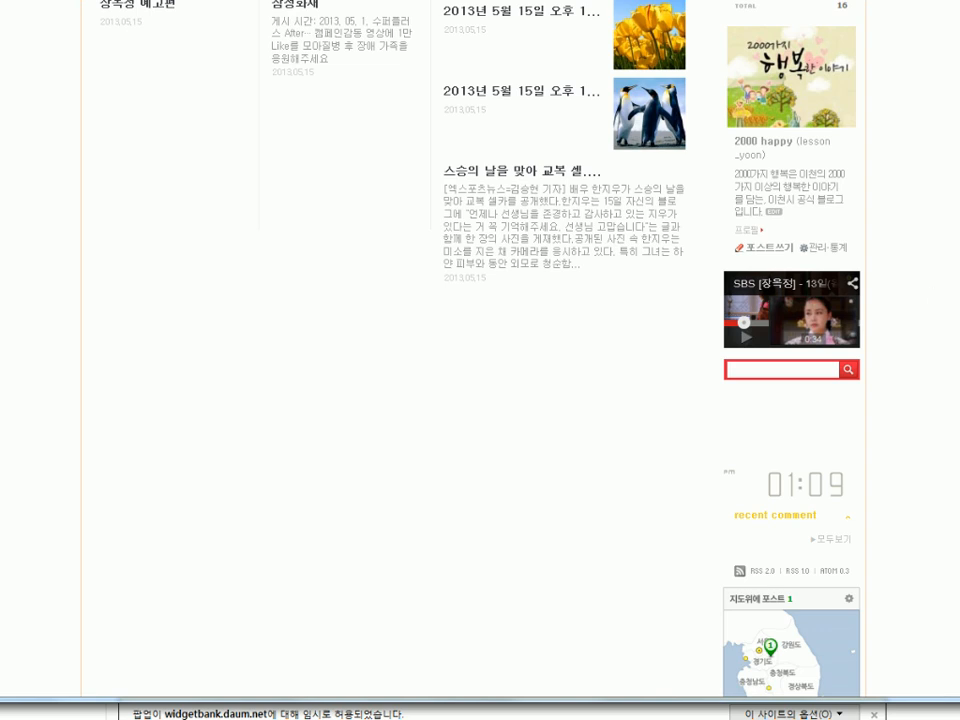
pyautogui.scroll(2, 928, 309)
pyautogui.scroll(1, 473, 350)
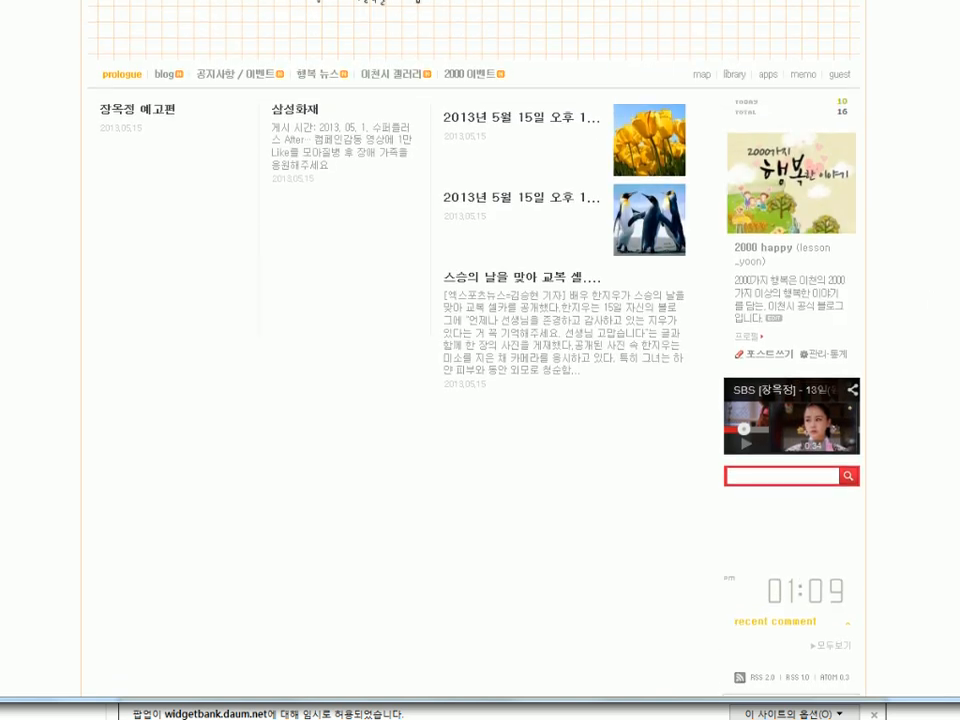
# Switch to Notepad and write the tag <img src="이미지 주소"> on a new line below the category list.
pyautogui.click(782, 358)
pyautogui.hotkey('alt', 'Tab')
pyautogui.click(681, 489)
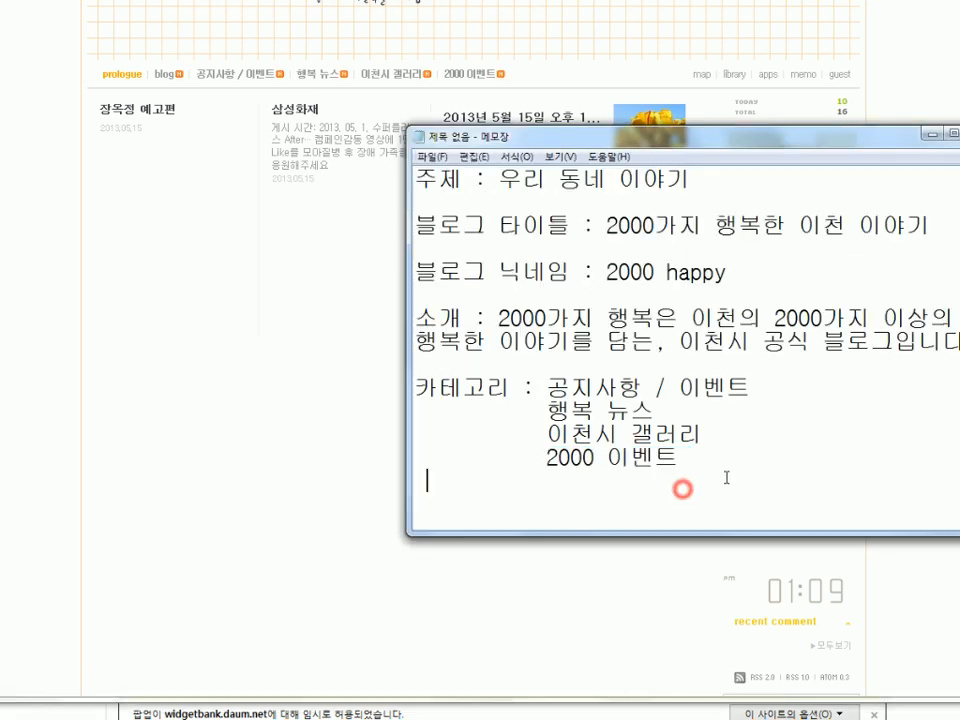
pyautogui.click(725, 478)
pyautogui.moveTo(655, 134); pyautogui.dragTo(425, 0)
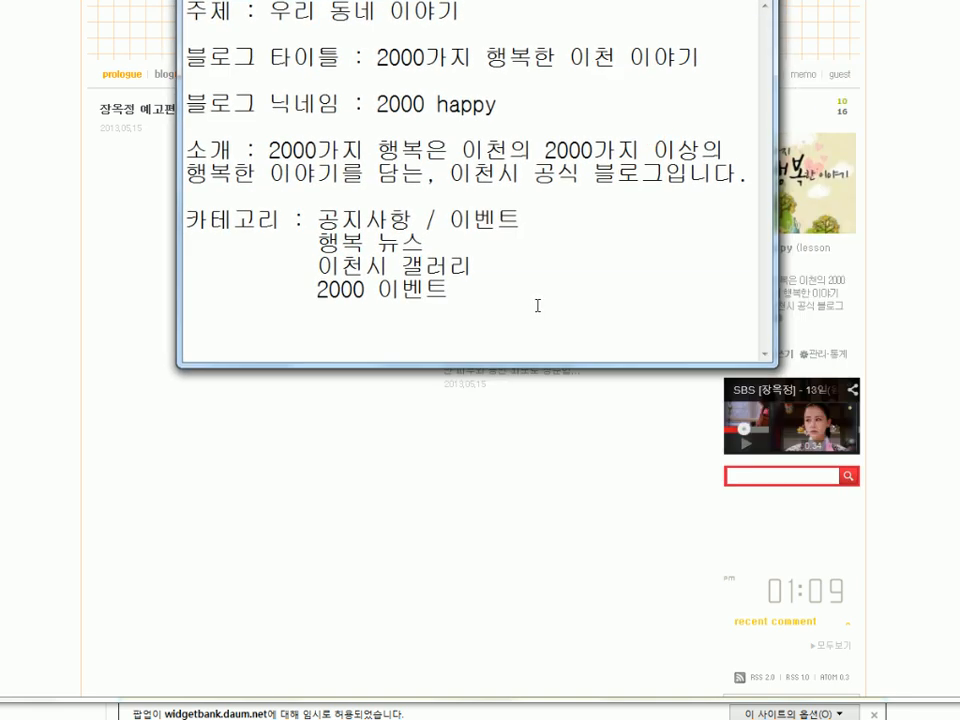
pyautogui.press('Return')
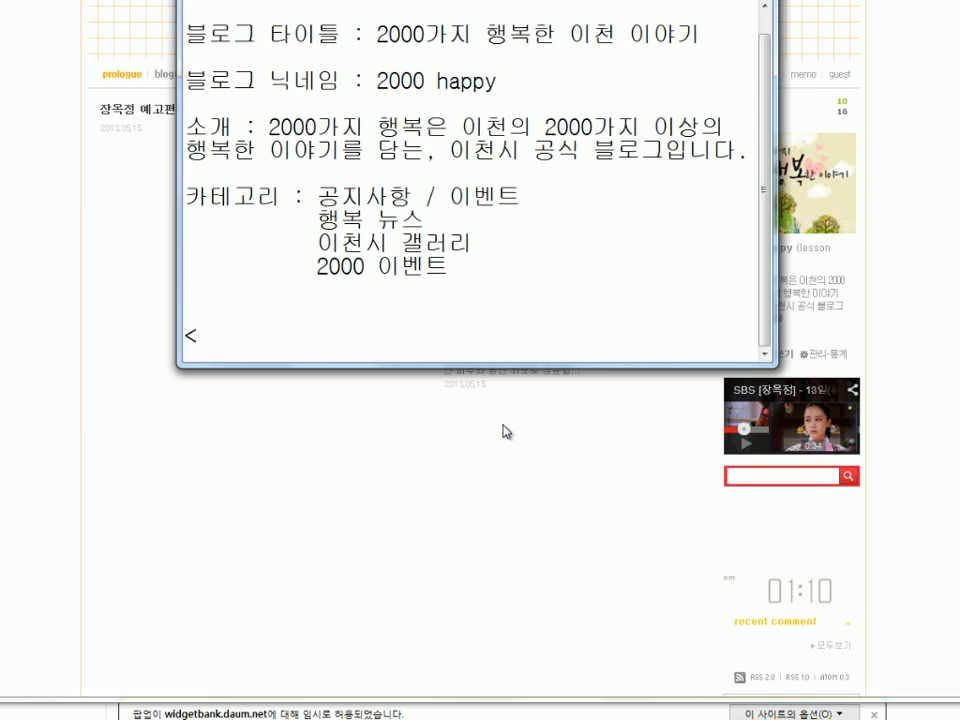
pyautogui.write('img')
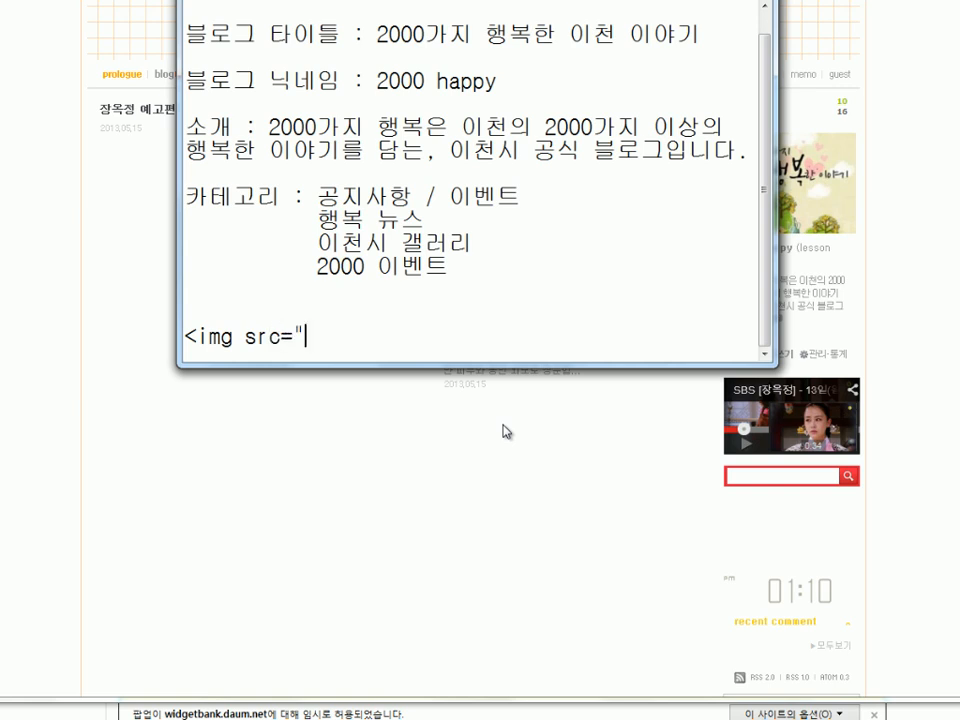
pyautogui.write('src="이미지 주소">')
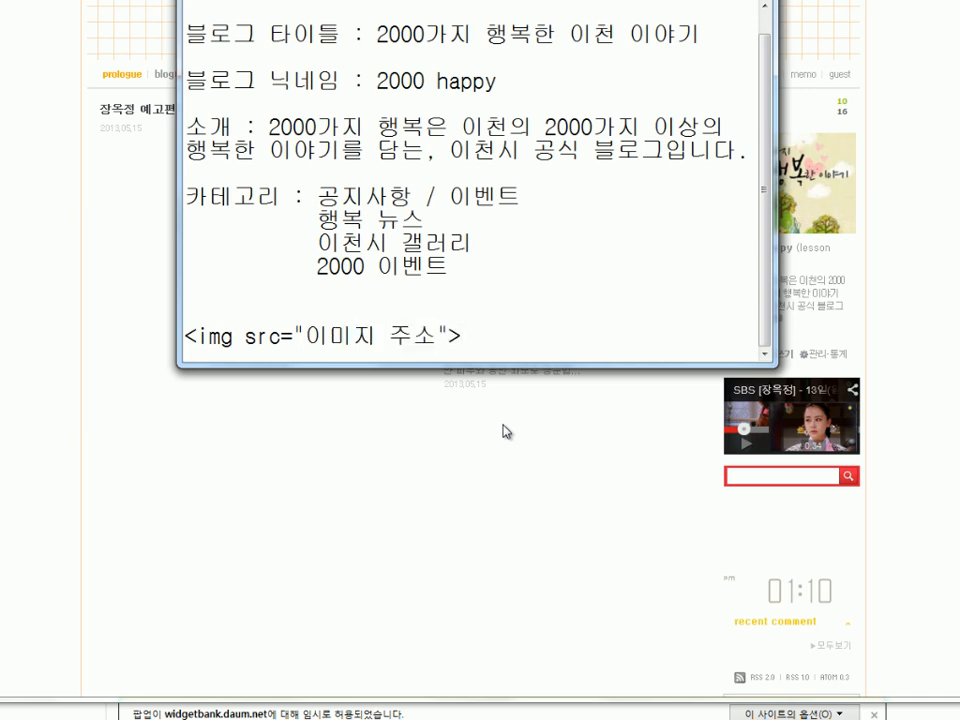
pyautogui.moveTo(306, 336); pyautogui.dragTo(438, 336)
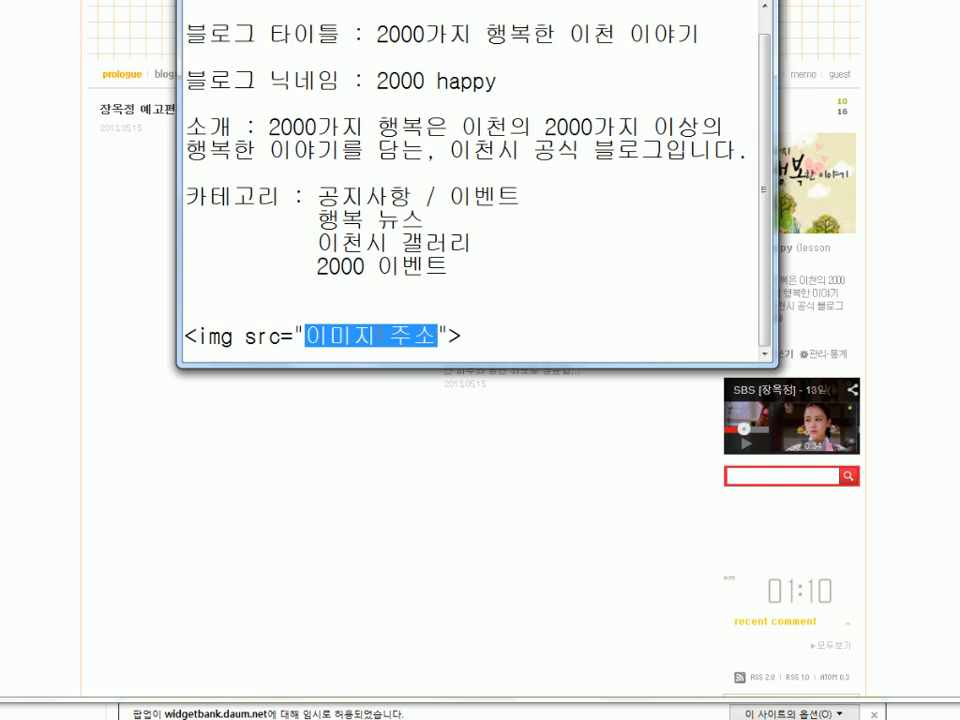
# Go from the blog to the Naver home page and open the search page linked from its Teachers' Day logo.
pyautogui.click(370, 497)
pyautogui.scroll(3, 370, 495)
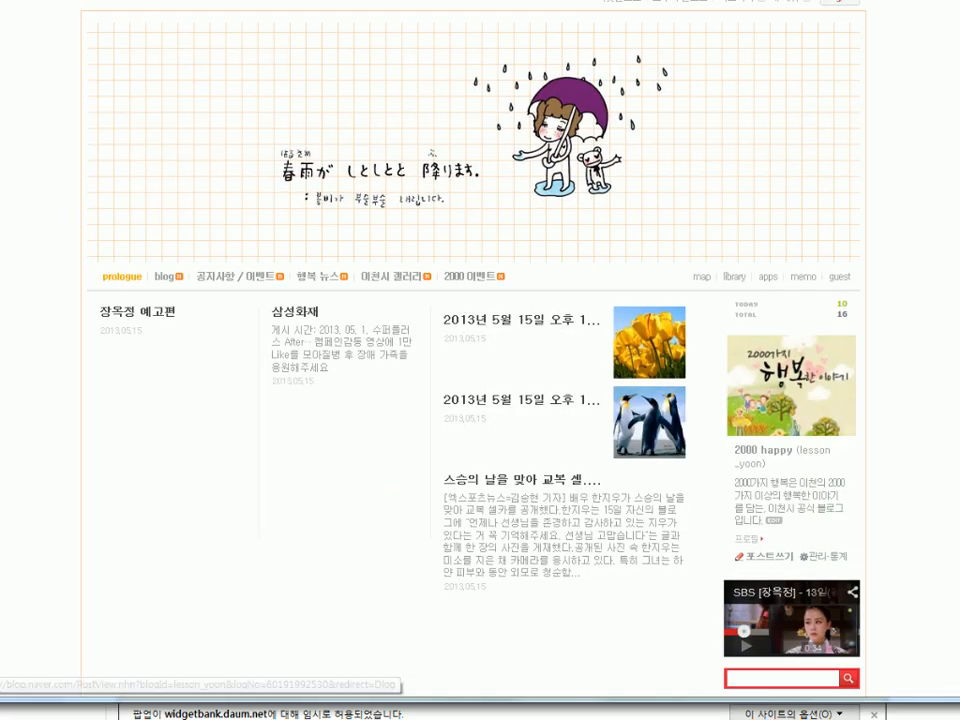
pyautogui.click(805, 8)
pyautogui.click(748, 6)
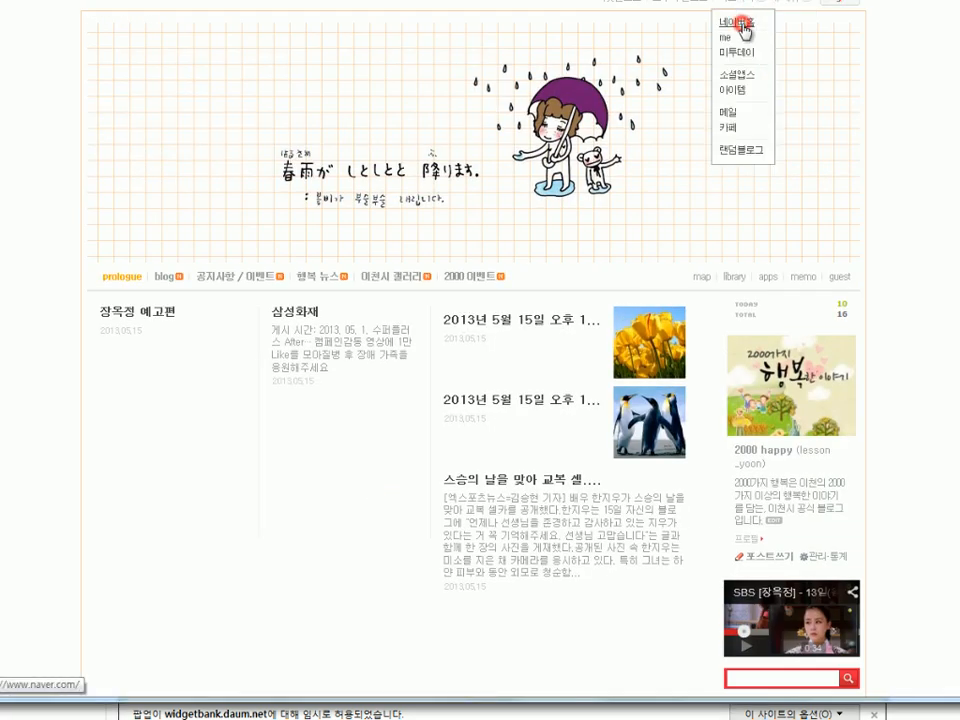
pyautogui.click(740, 23)
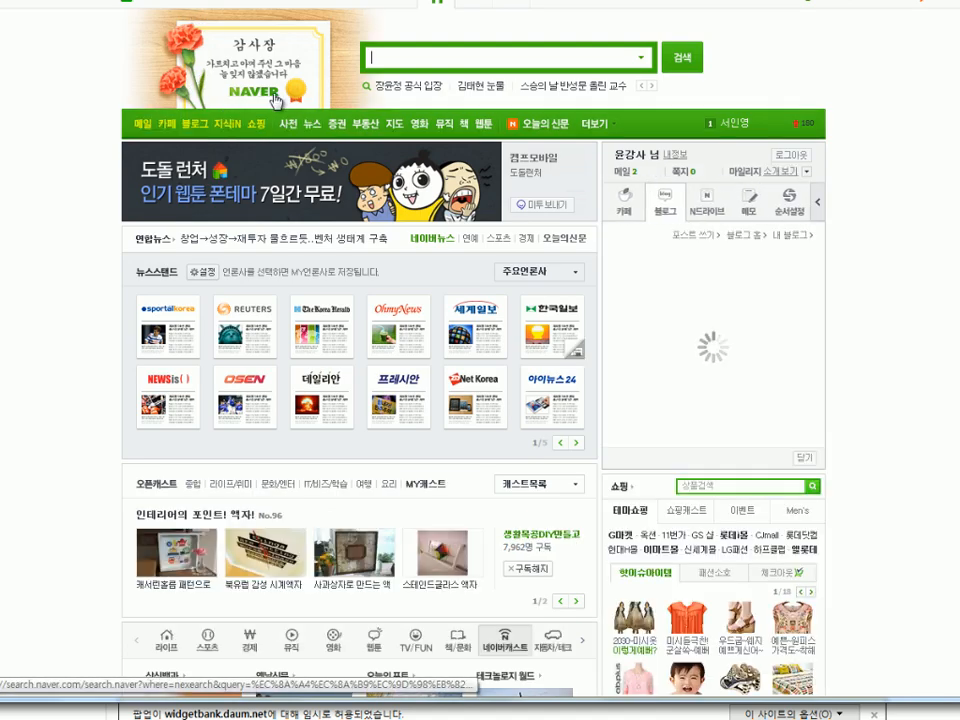
pyautogui.click(276, 98)
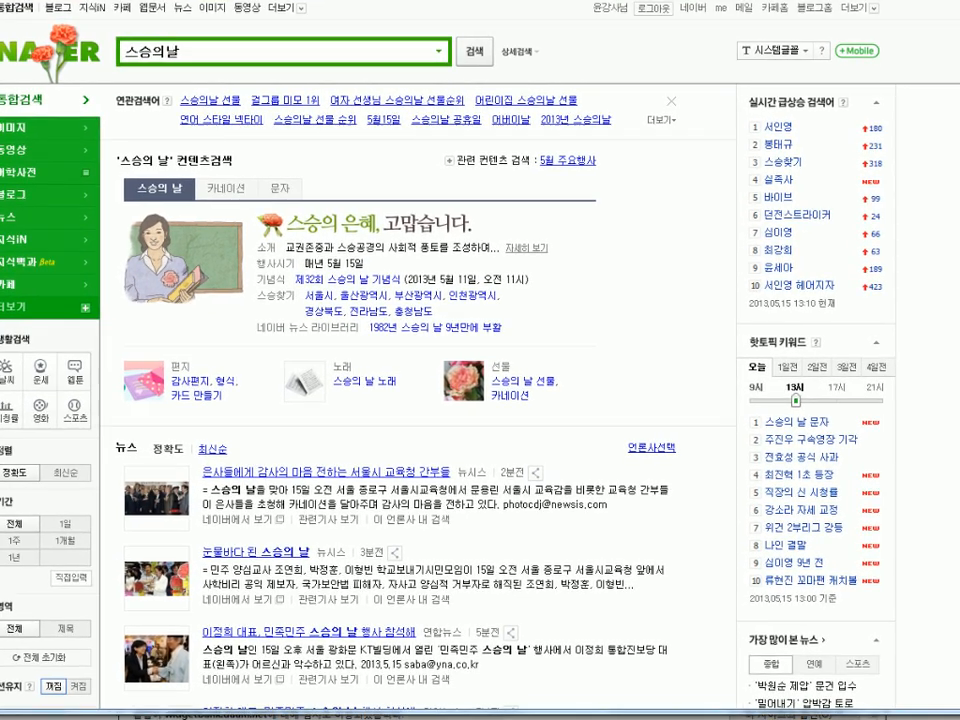
# Copy the image URL of the carnation Naver logo from its properties, then close the properties.
pyautogui.rightClick(30, 58)
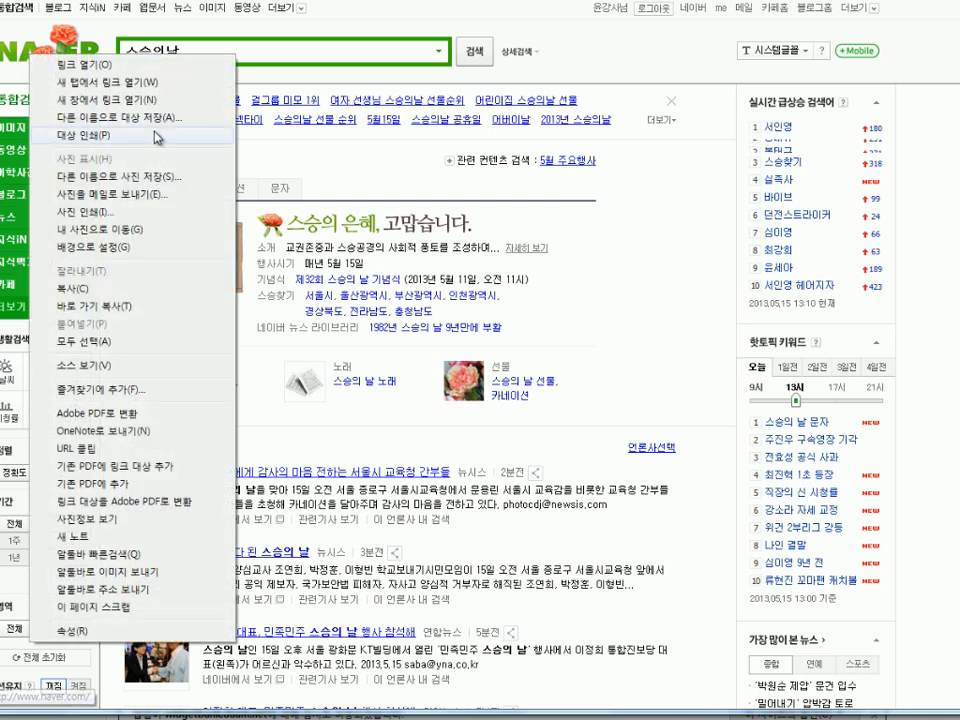
pyautogui.click(125, 632)
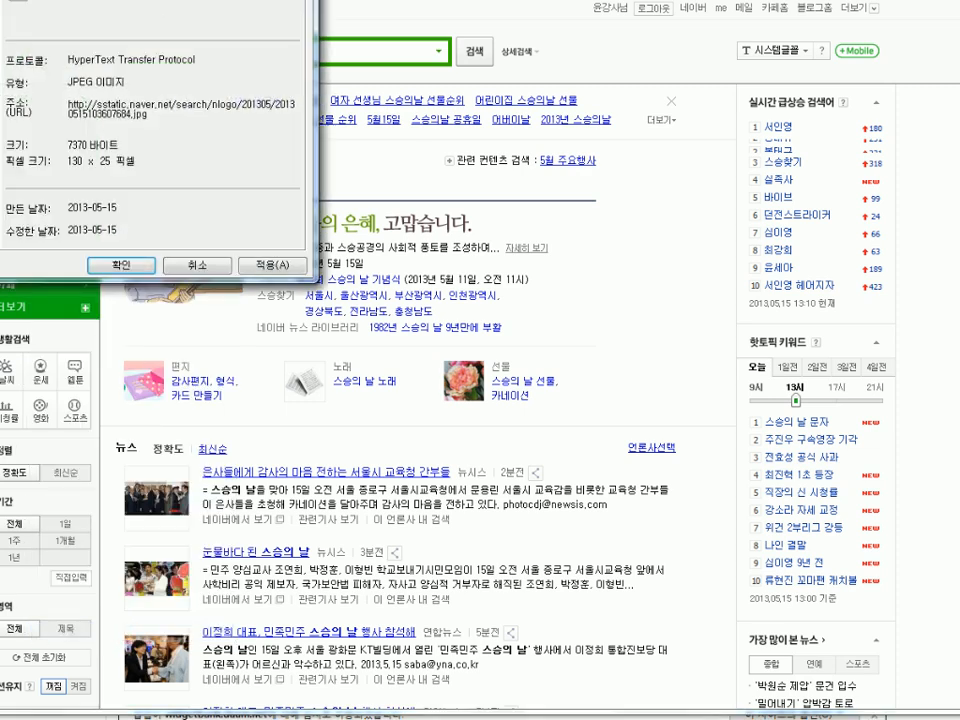
pyautogui.moveTo(169, 2); pyautogui.dragTo(507, 130)
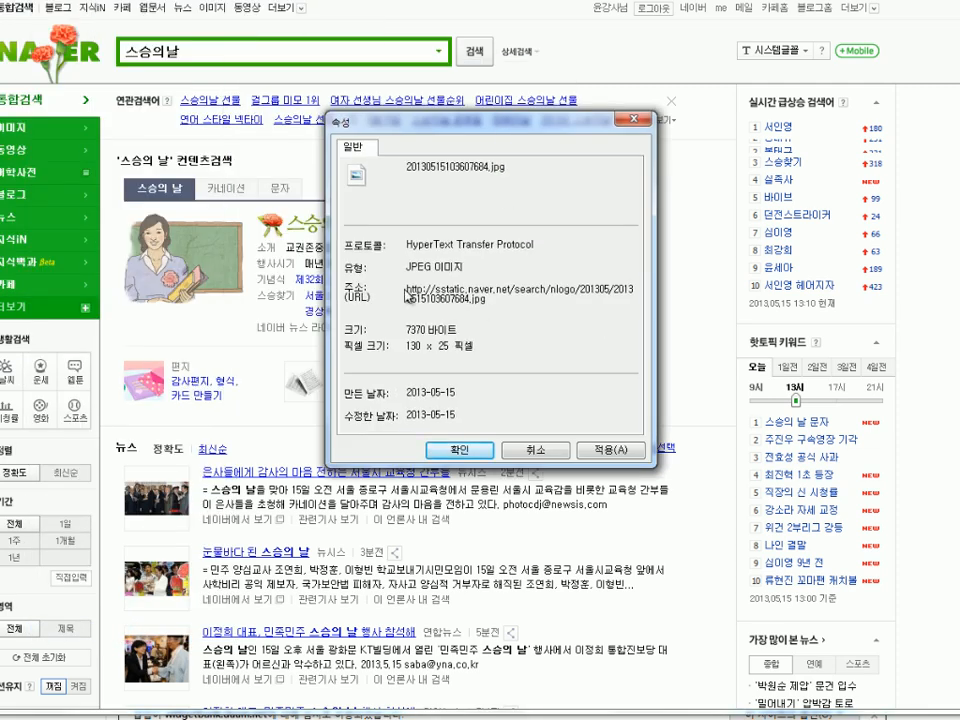
pyautogui.moveTo(352, 296); pyautogui.dragTo(480, 303)
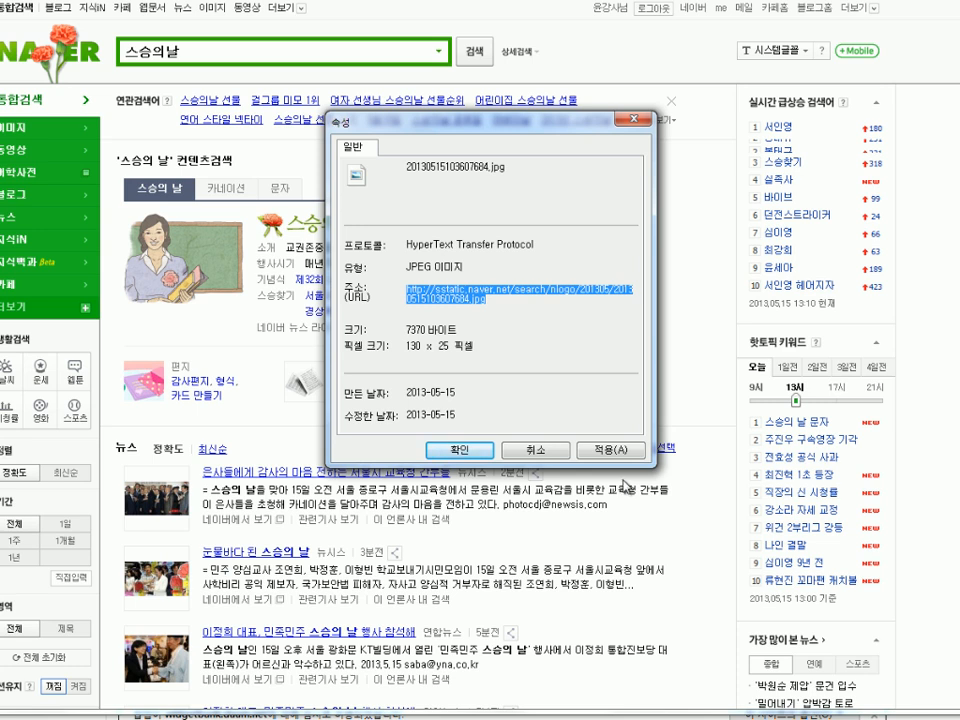
pyautogui.click(531, 308)
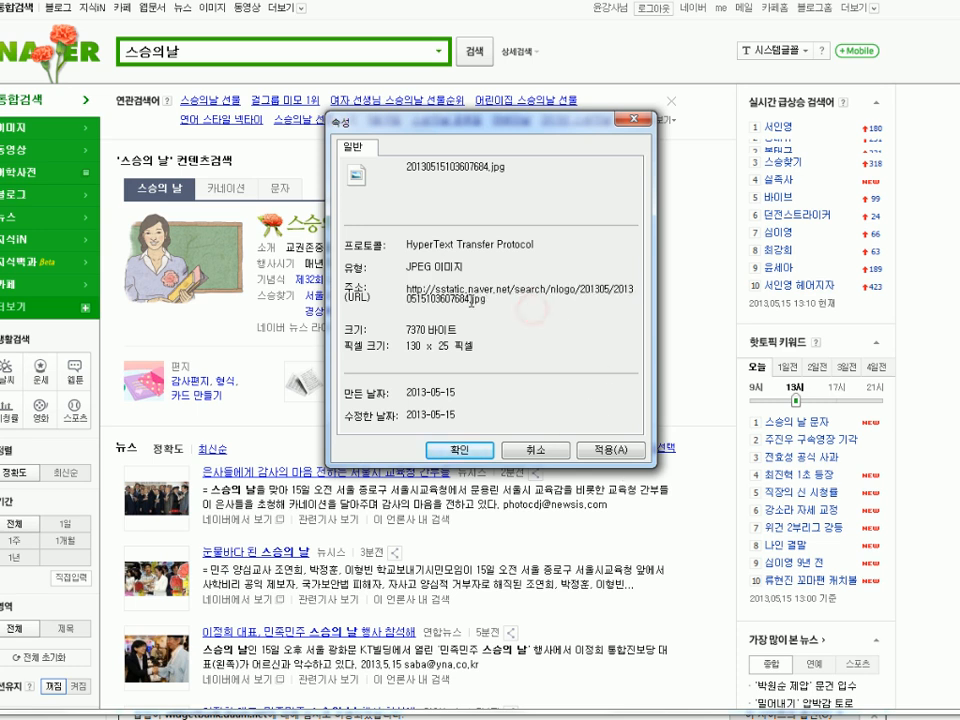
pyautogui.moveTo(470, 300); pyautogui.dragTo(489, 301)
pyautogui.doubleClick(495, 299)
pyautogui.hotkey('ctrl', 'c')
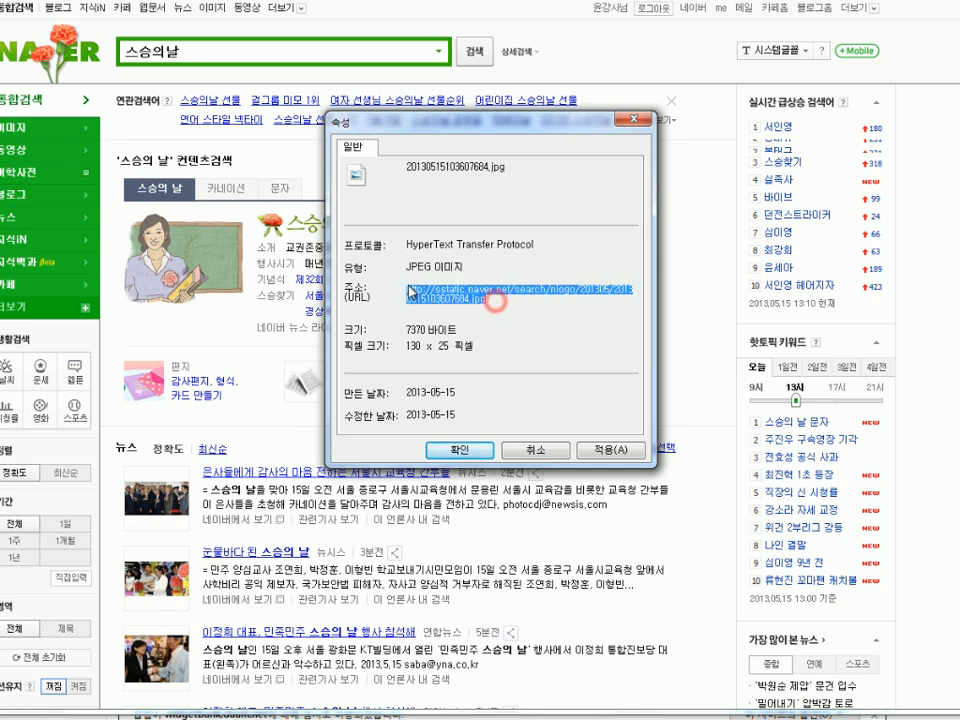
pyautogui.click(541, 449)
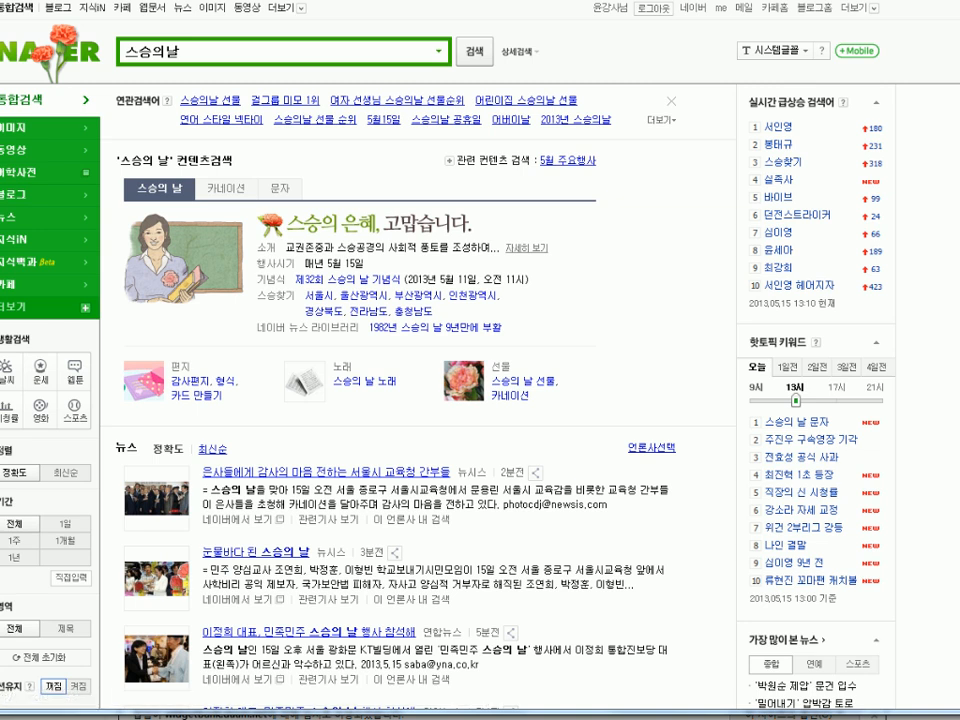
# Switch to Notepad and replace the 이미지 주소 placeholder in the img tag with the copied logo URL.
pyautogui.hotkey('alt', 'Tab')
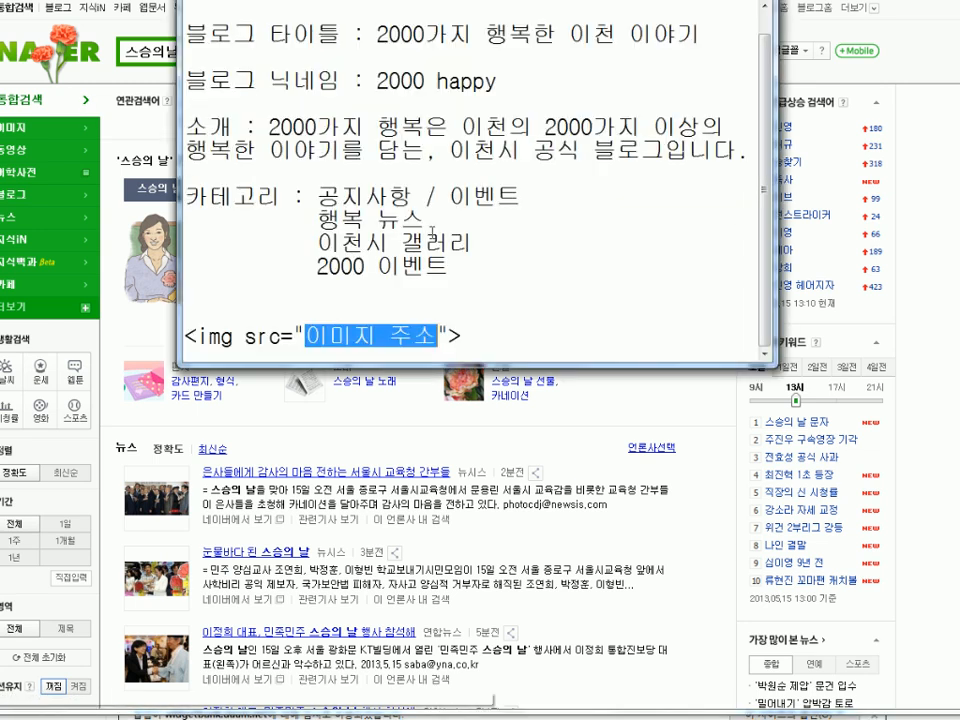
pyautogui.doubleClick(309, 339)
pyautogui.moveTo(309, 339); pyautogui.dragTo(420, 338)
pyautogui.click(309, 339)
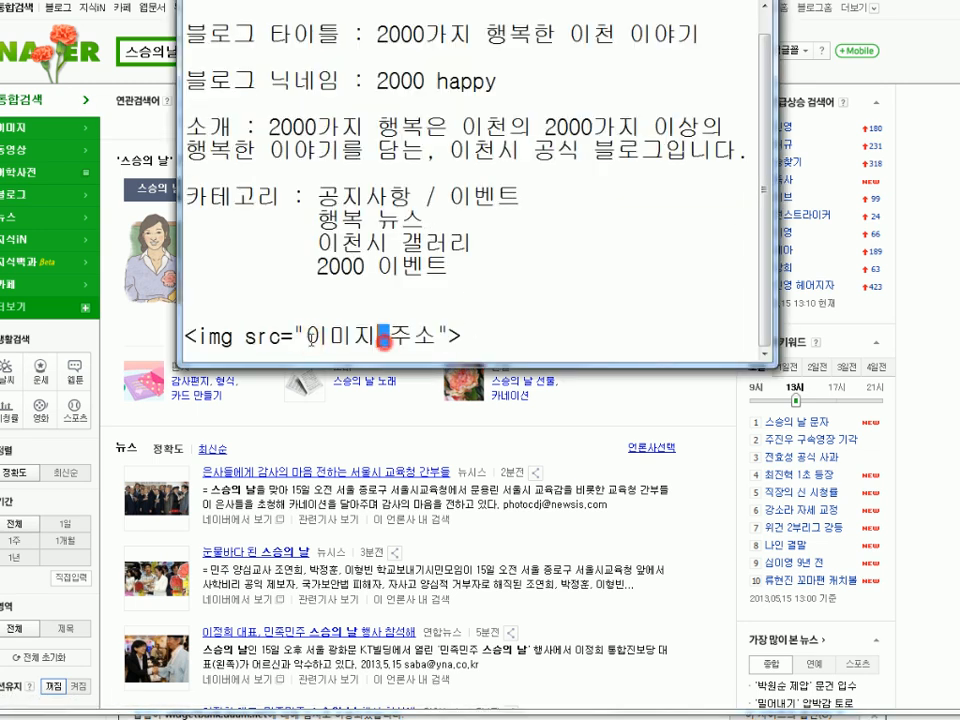
pyautogui.press('Delete')
pyautogui.press('Delete')
pyautogui.press('Delete')
pyautogui.press('Delete')
pyautogui.press('Delete')
pyautogui.press('Delete')
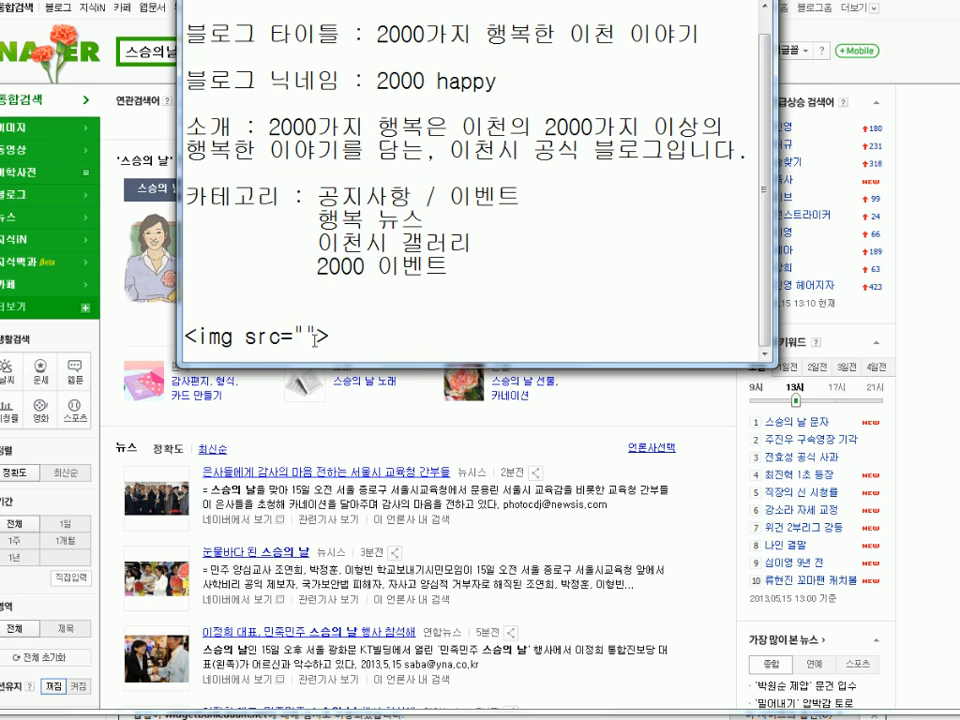
pyautogui.hotkey('ctrl', 'v')
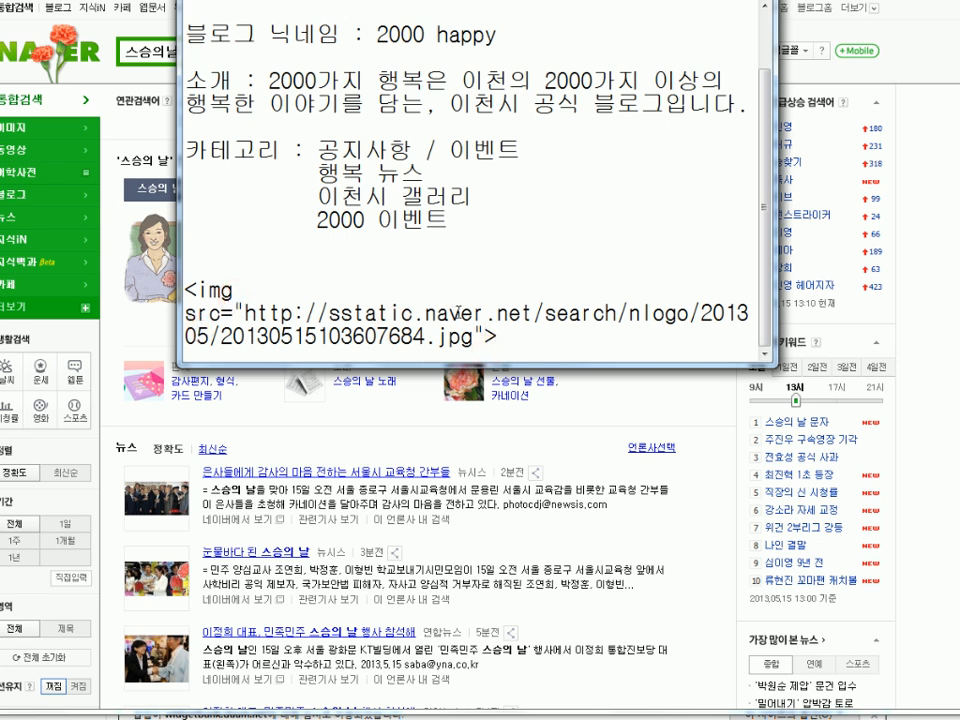
# Copy the completed img tag and open direct widget registration in the blog's layout and widget settings.
pyautogui.moveTo(491, 338); pyautogui.dragTo(187, 290)
pyautogui.hotkey('ctrl', 'c')
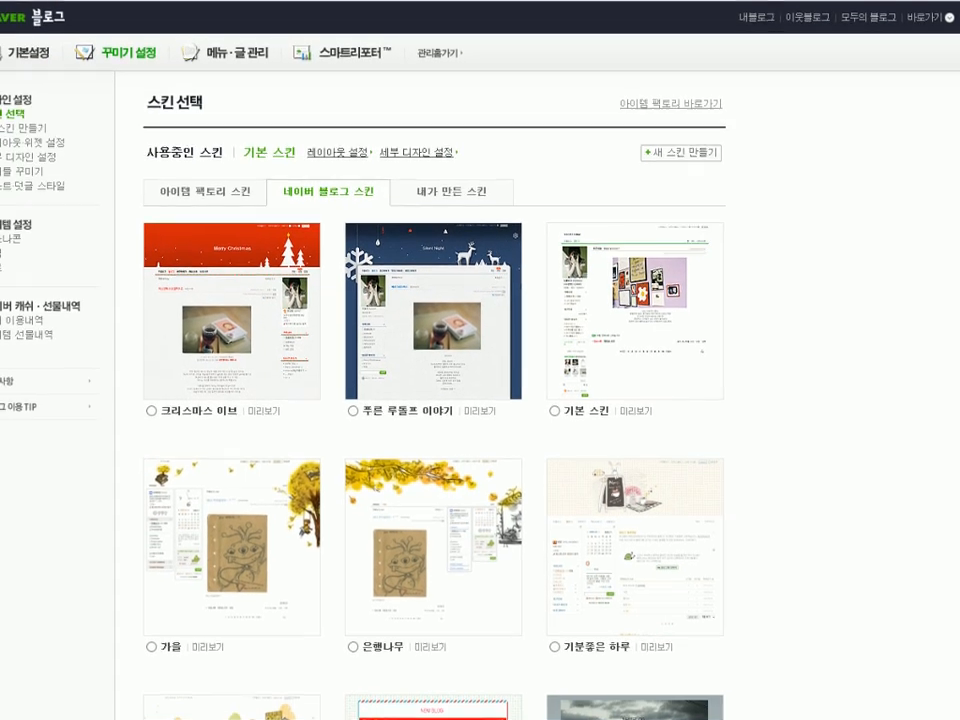
pyautogui.click(30, 142)
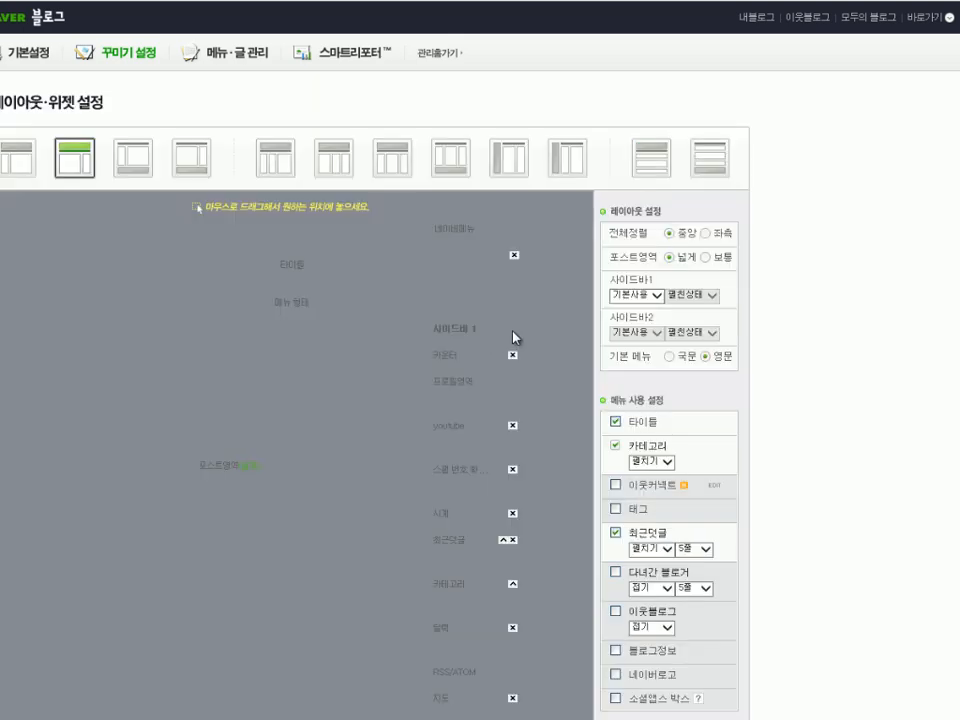
pyautogui.scroll(-8, 480, 400)
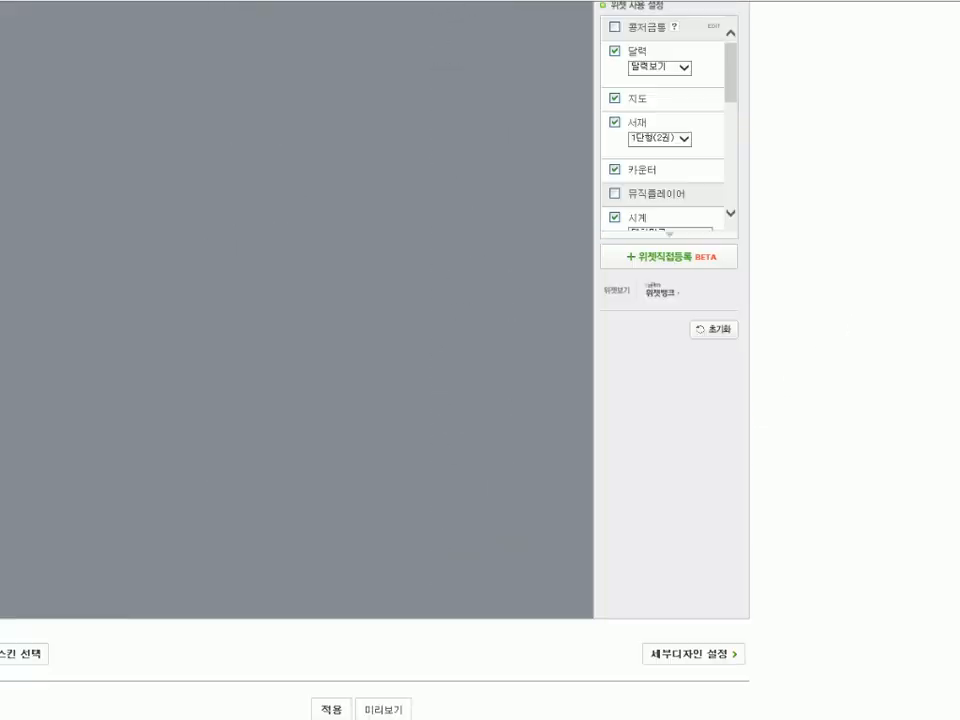
pyautogui.click(679, 257)
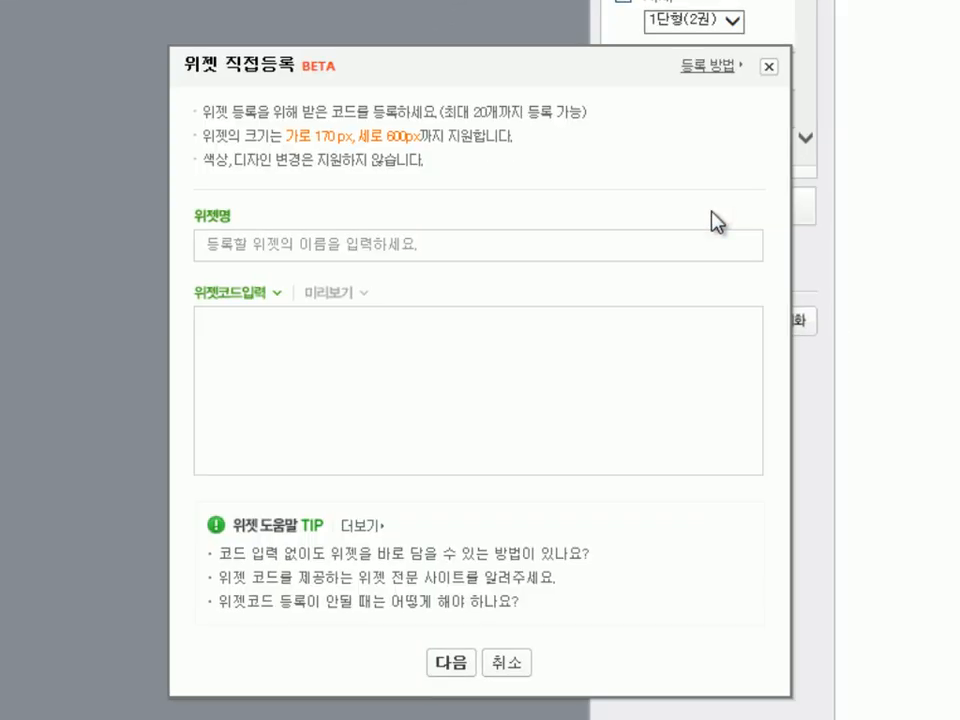
# Name the new widget 이미지 1 and paste the copied img tag as its widget code.
pyautogui.click(424, 242)
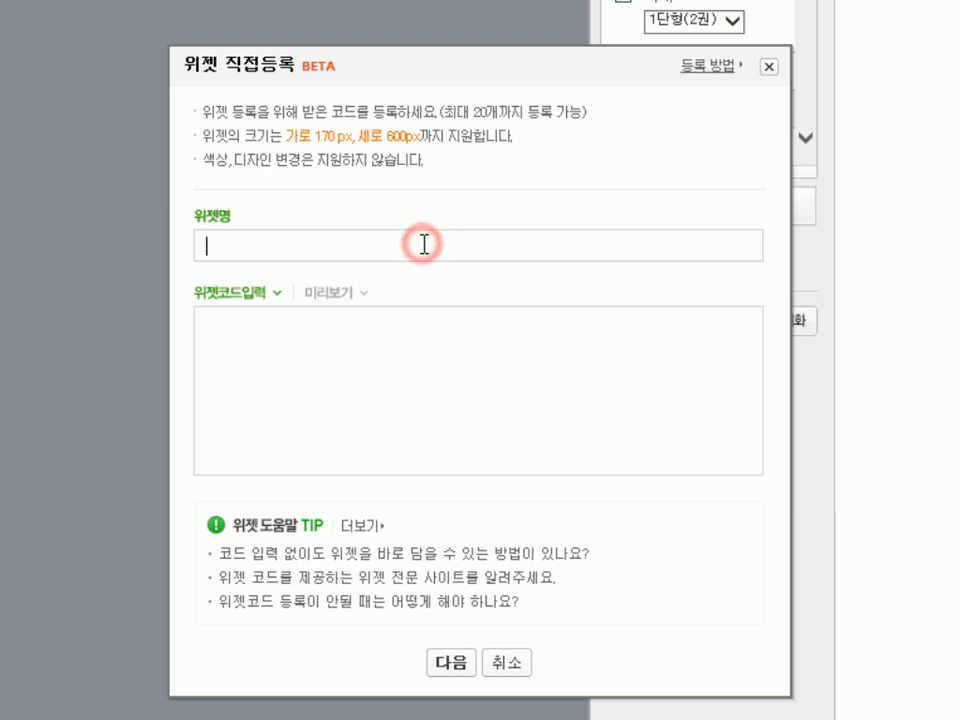
pyautogui.write('윕미지')
pyautogui.click(289, 348)
pyautogui.hotkey('ctrl', 'v')
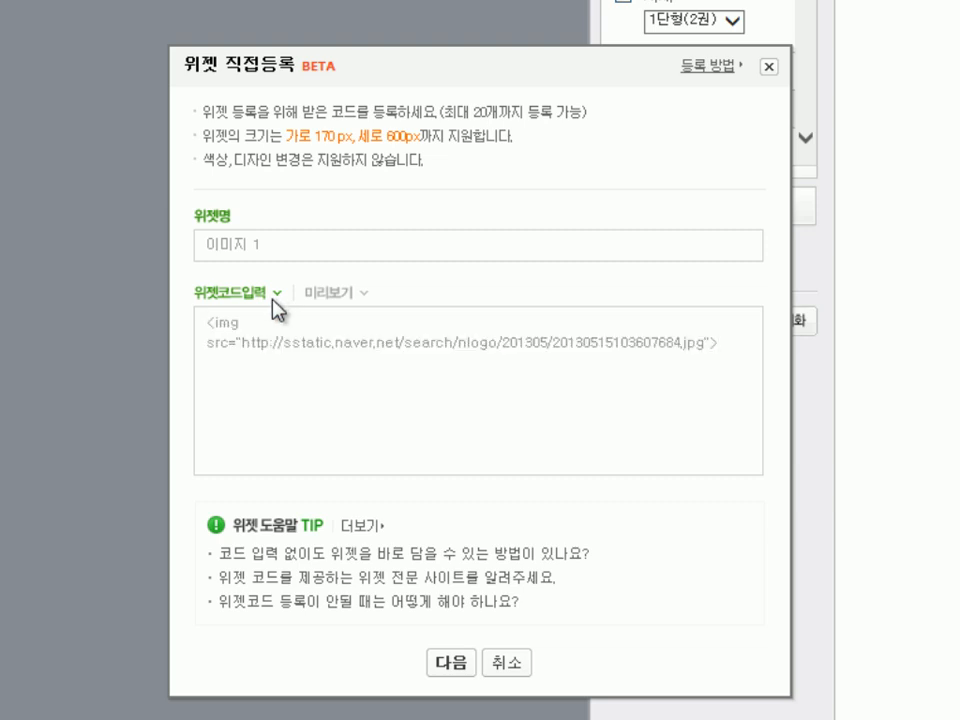
pyautogui.click(271, 322)
pyautogui.press('BackSpace')
pyautogui.moveTo(242, 343); pyautogui.dragTo(681, 343)
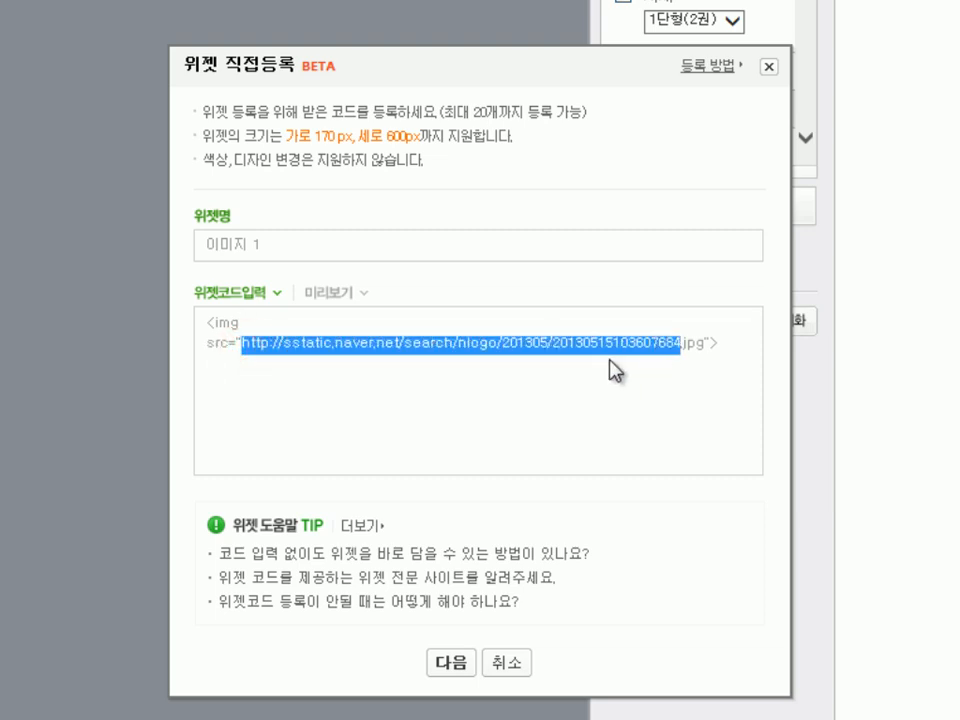
pyautogui.click(263, 348)
# Switch to Notepad and turn off word wrap so the img tag fits on a single line.
pyautogui.hotkey('alt', 'Tab')
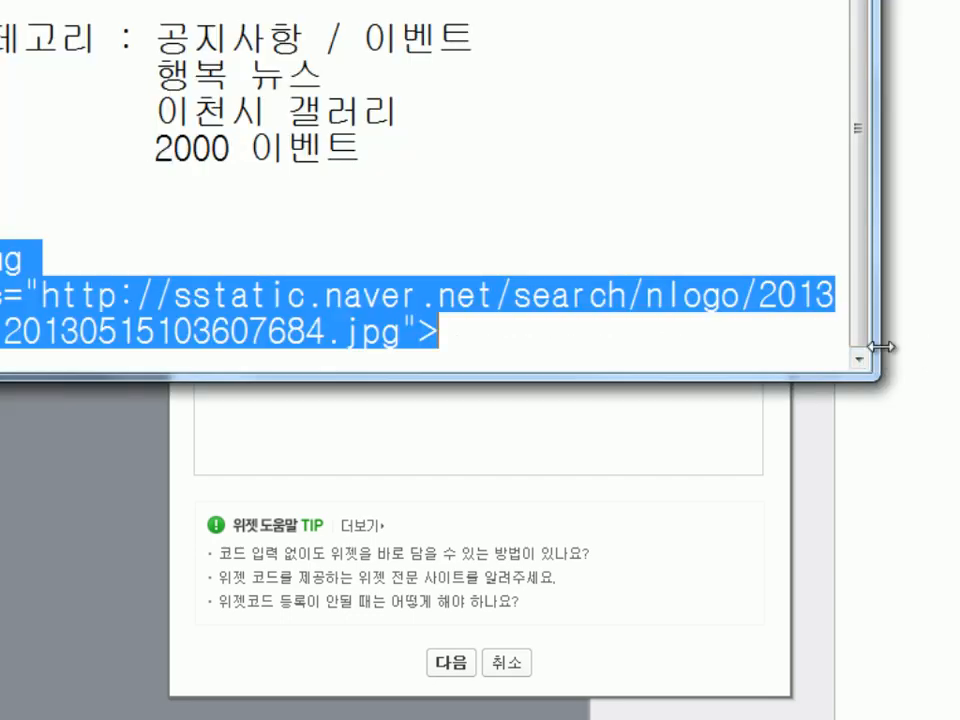
pyautogui.hotkey('alt', 'o')
pyautogui.press('w')
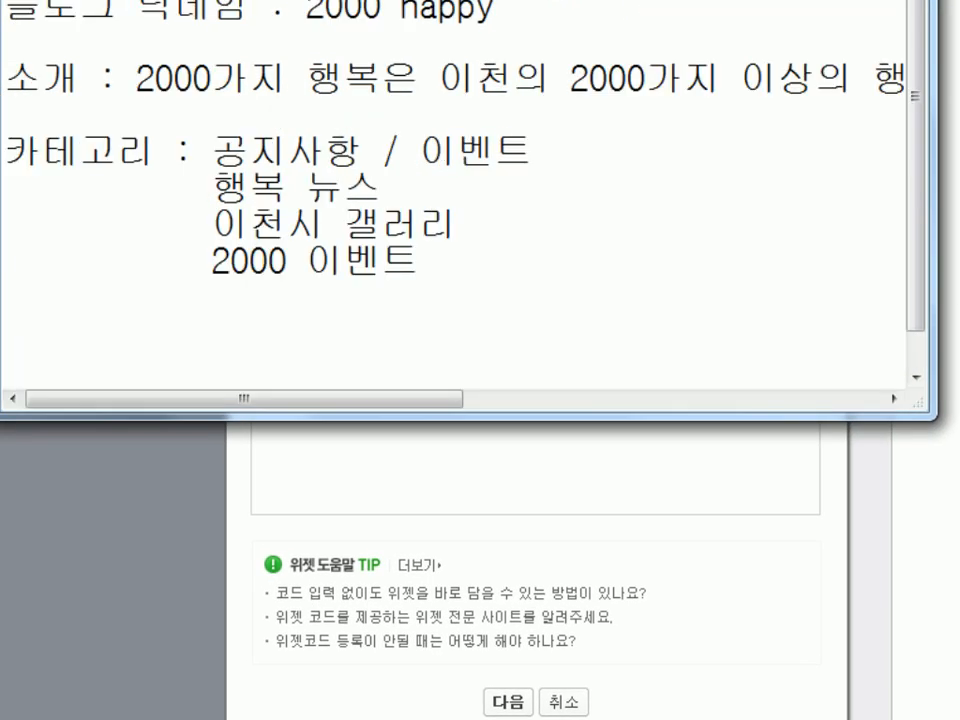
pyautogui.moveTo(918, 237); pyautogui.dragTo(918, 270)
pyautogui.moveTo(8, 330); pyautogui.dragTo(707, 354)
pyautogui.click(422, 360)
pyautogui.moveTo(97, 340); pyautogui.dragTo(90, 342)
pyautogui.click(88, 338)
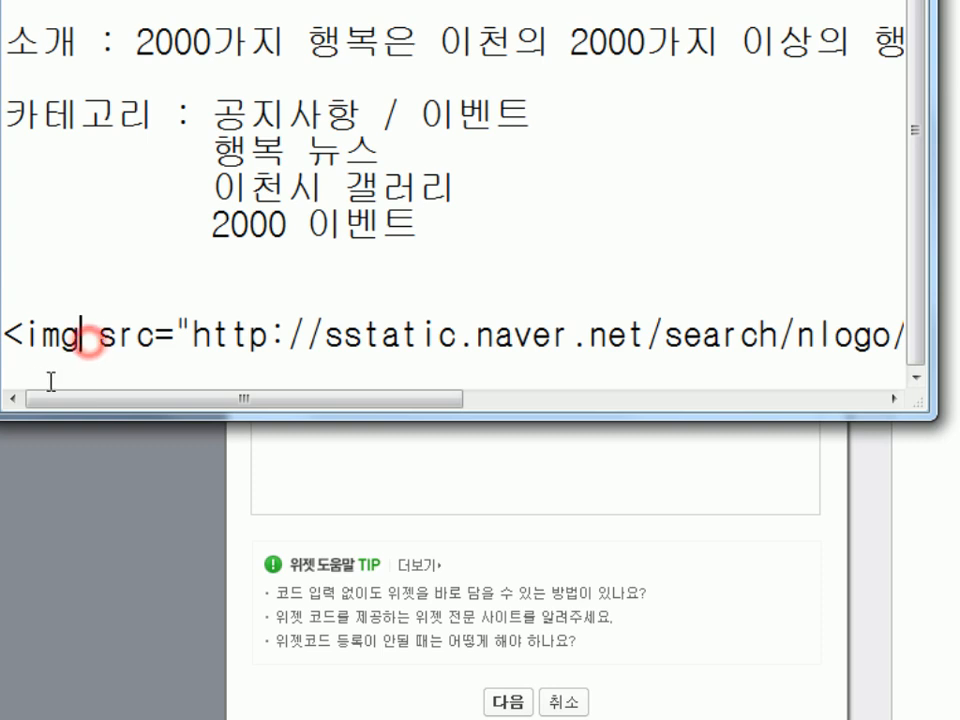
# Delete the image URL between the quotation marks of the Notepad img tag and return to the widget registration form.
pyautogui.click(186, 336)
pyautogui.moveTo(190, 336); pyautogui.dragTo(837, 335)
pyautogui.press('Delete')
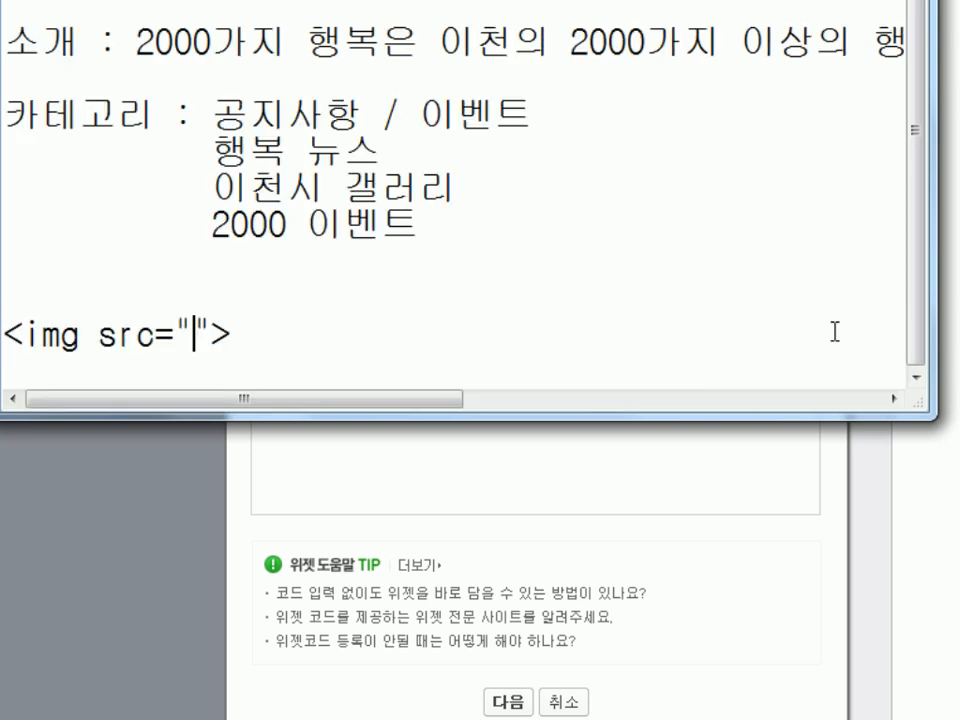
pyautogui.doubleClick(186, 326)
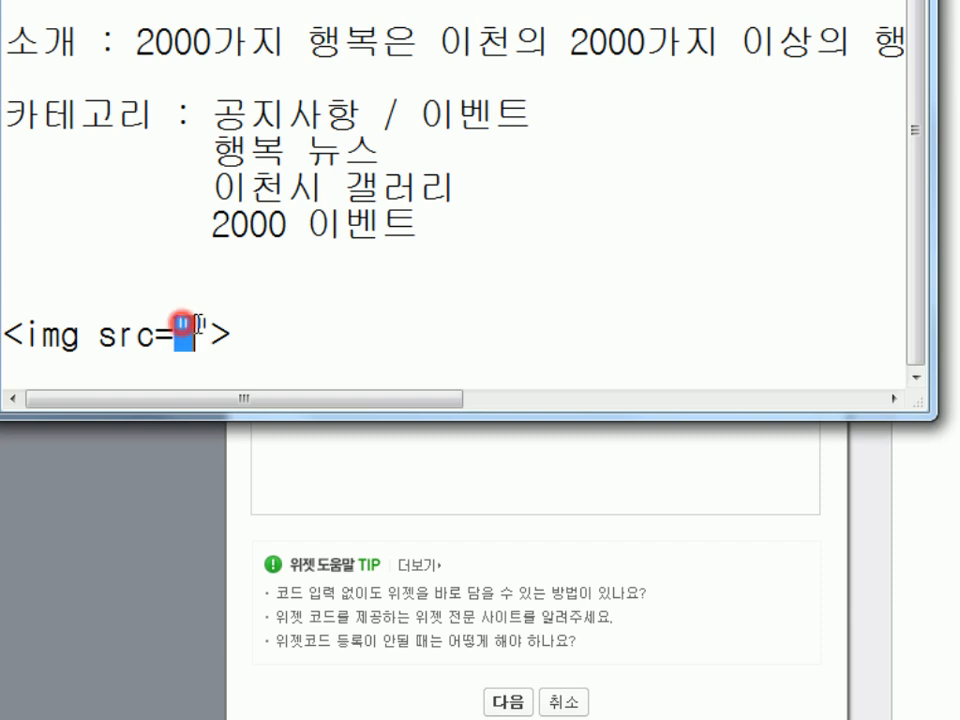
pyautogui.click(197, 328)
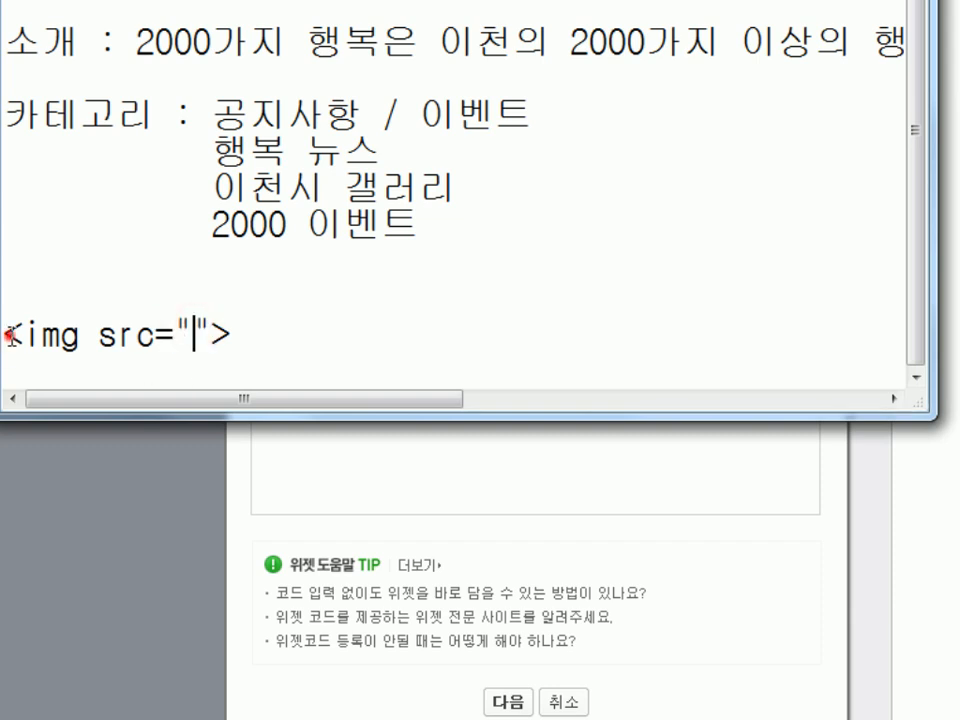
pyautogui.moveTo(15, 328); pyautogui.dragTo(255, 347)
pyautogui.click(255, 345)
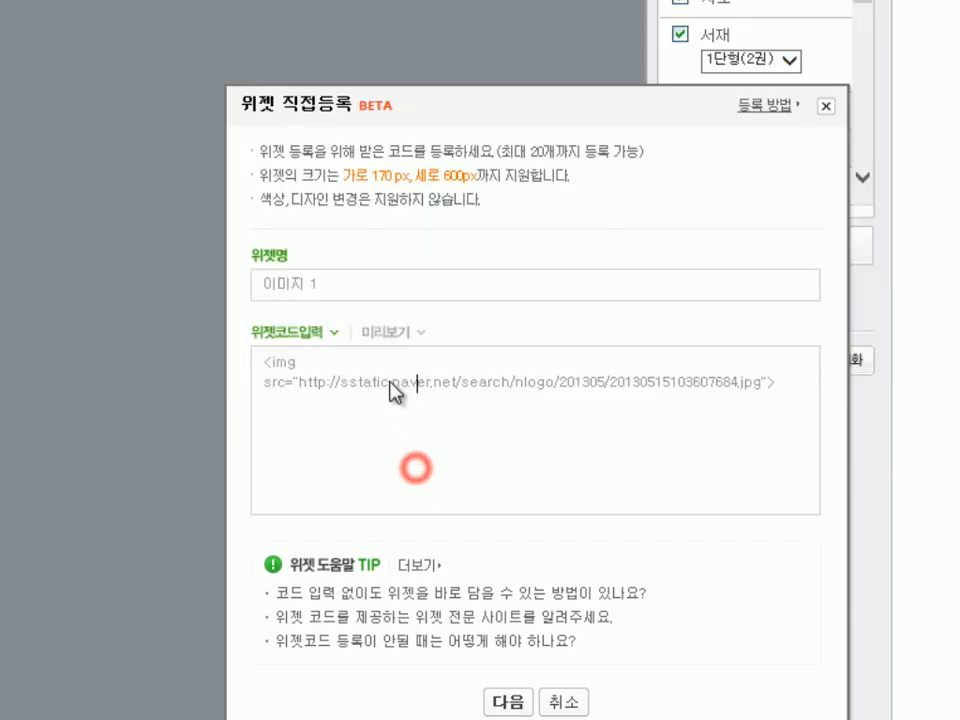
# Preview the 이미지 1 widget, register it and acknowledge the confirmation message.
pyautogui.click(384, 336)
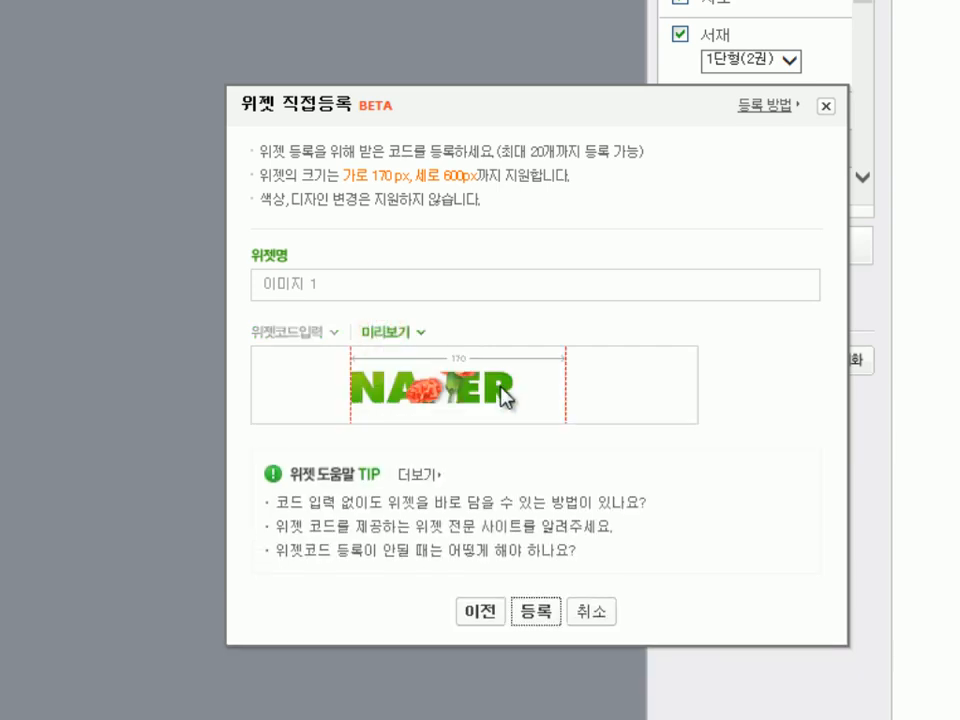
pyautogui.click(530, 614)
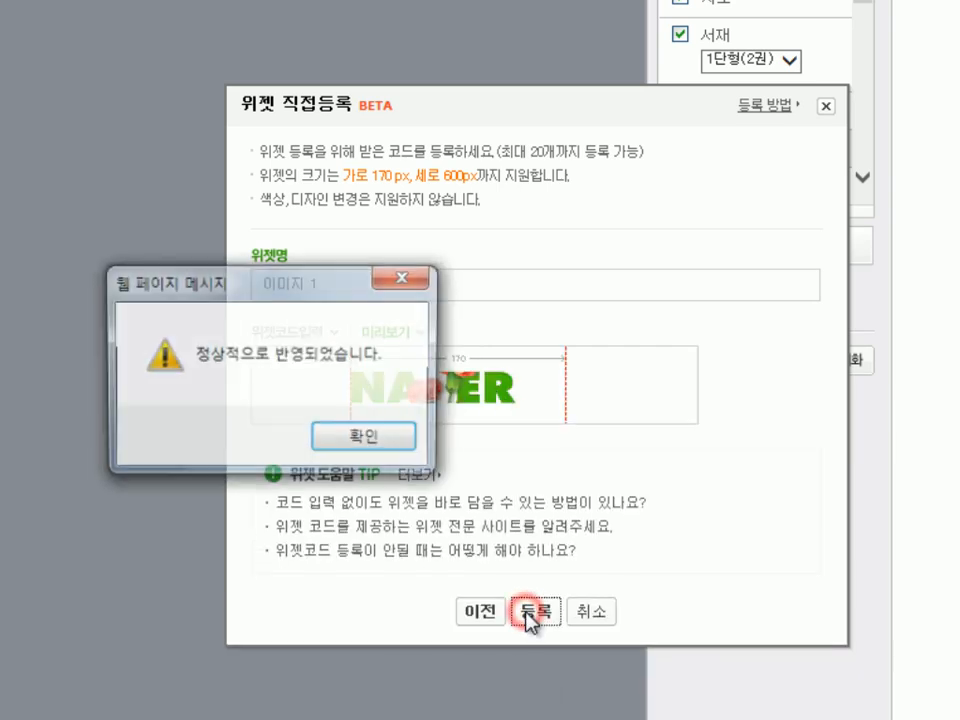
pyautogui.click(390, 430)
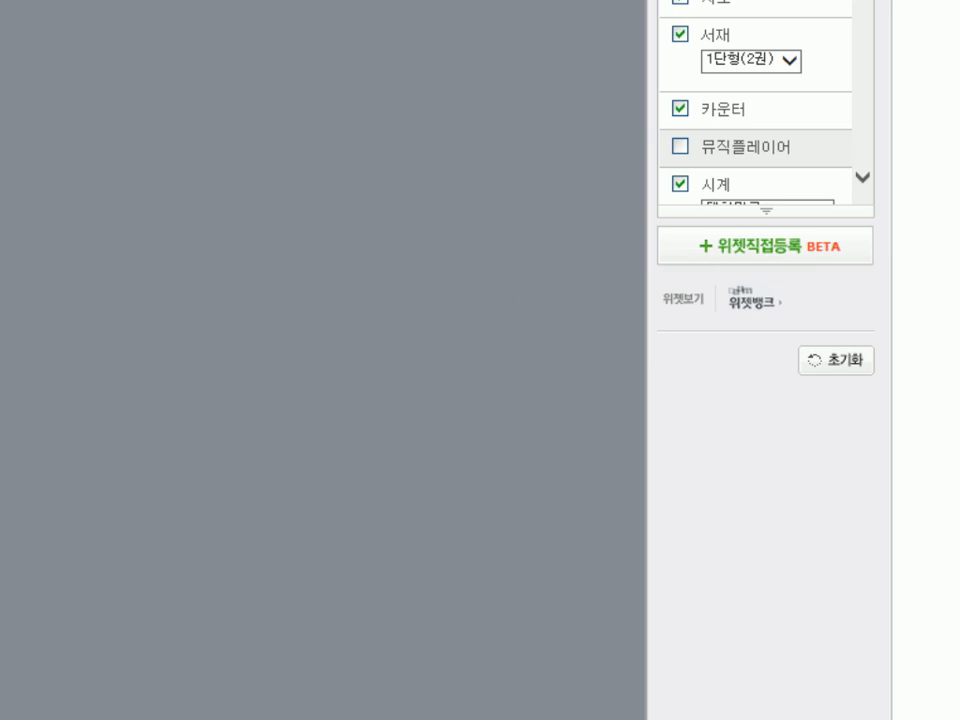
# Move the 이미지 1 widget directly below 카테고리 in the sidebar layout and apply the layout to the blog.
pyautogui.scroll(5, 926, 671)
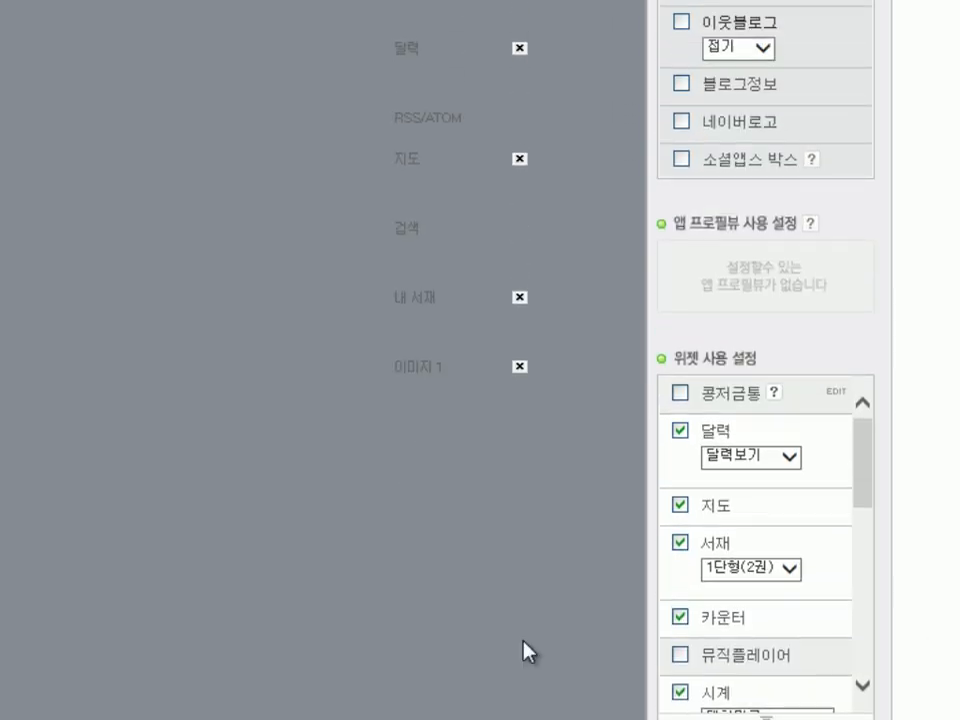
pyautogui.moveTo(431, 360); pyautogui.dragTo(441, 90)
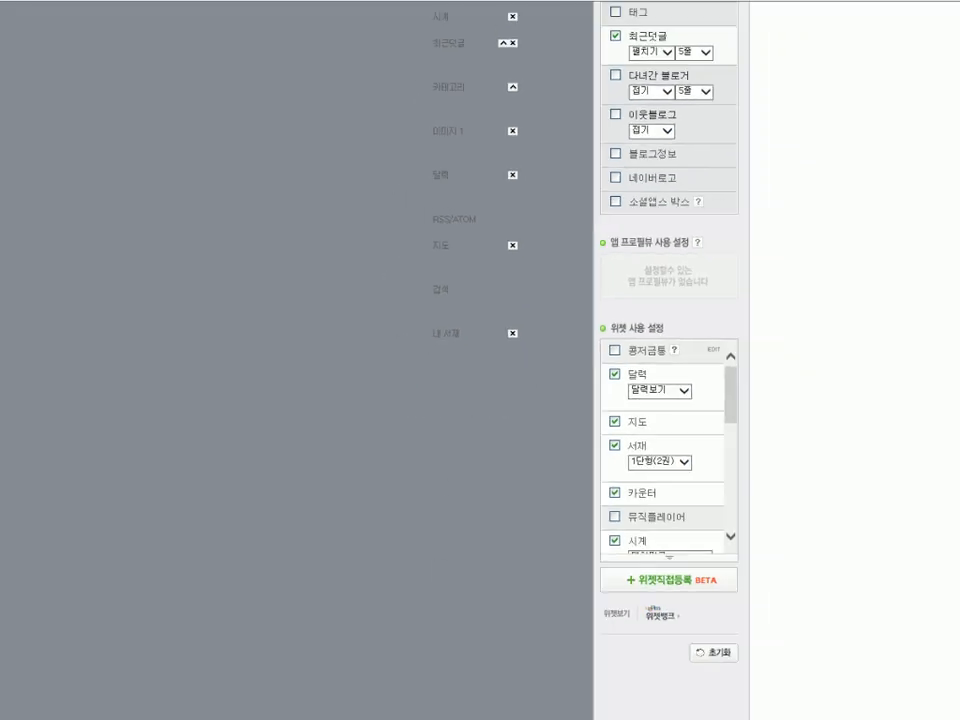
pyautogui.scroll(-3, 574, 707)
pyautogui.click(330, 678)
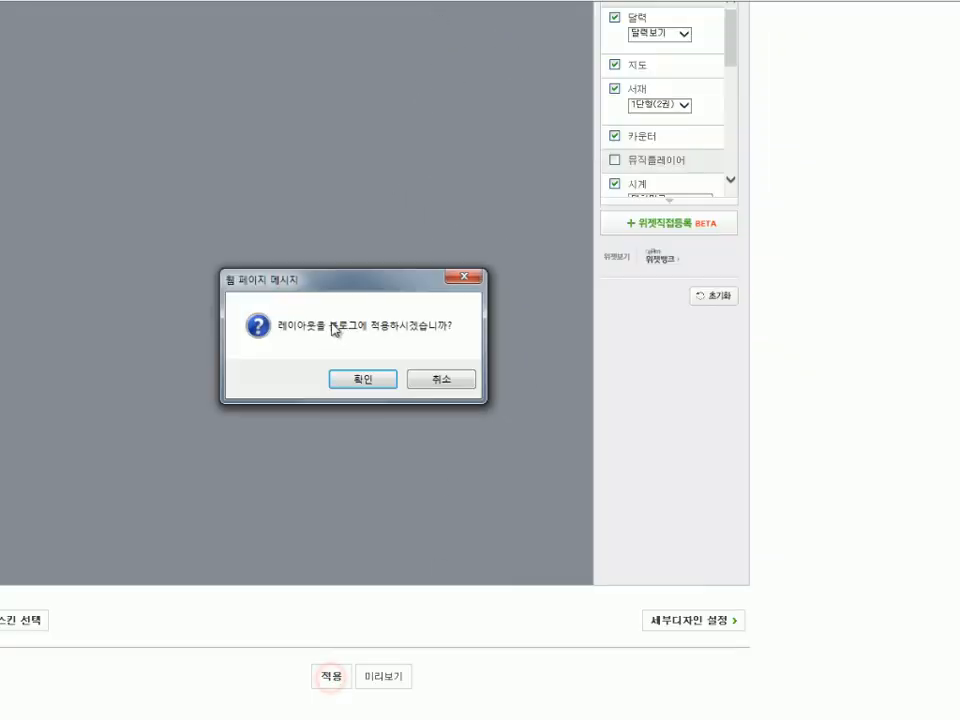
pyautogui.click(360, 380)
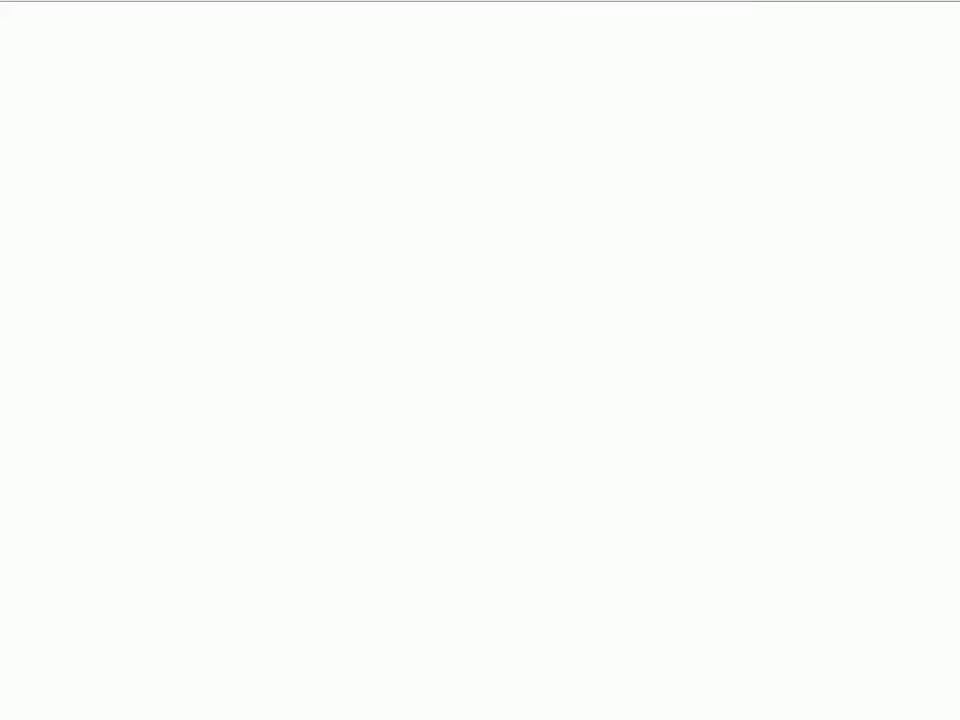
pyautogui.scroll(-2, 480, 360)
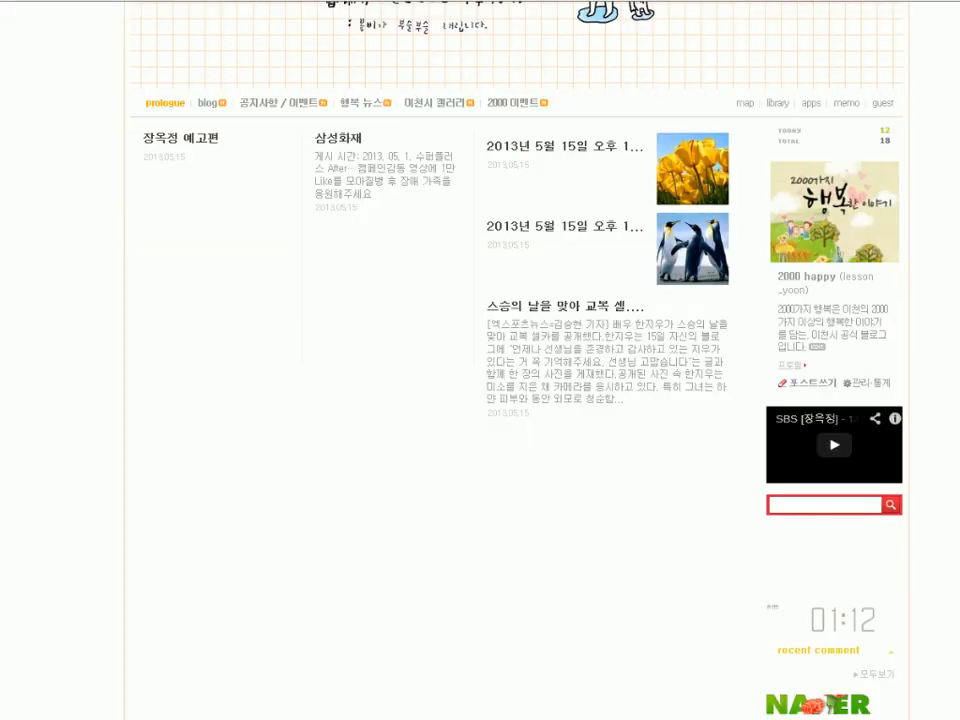
pyautogui.scroll(-3, 831, 413)
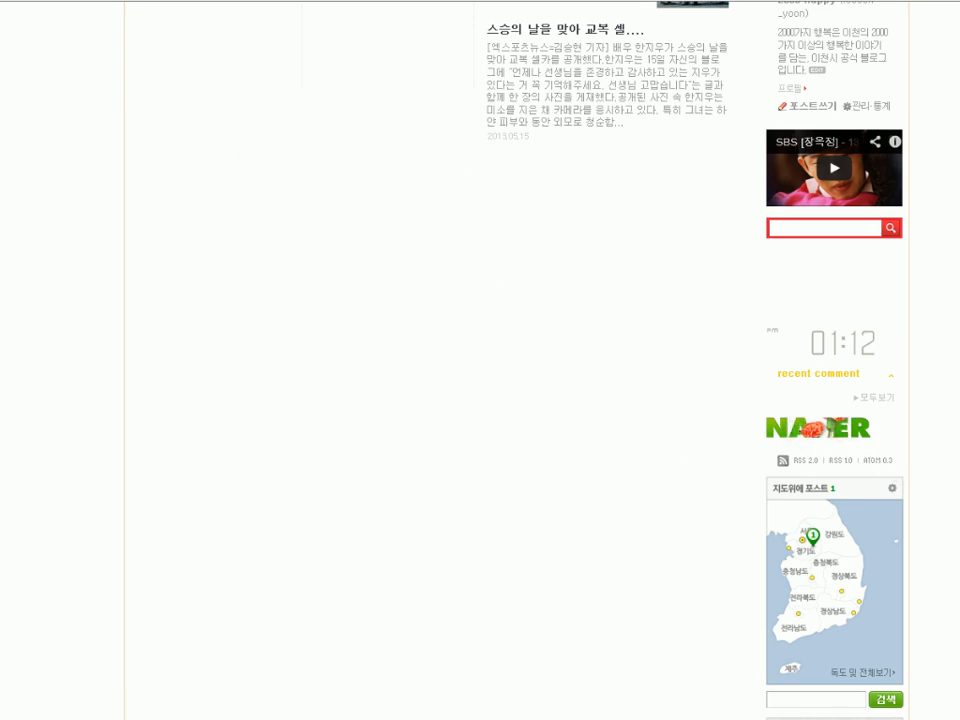
# Switch to Notepad and insert a new line directly above the empty img tag.
pyautogui.hotkey('alt', 'Tab')
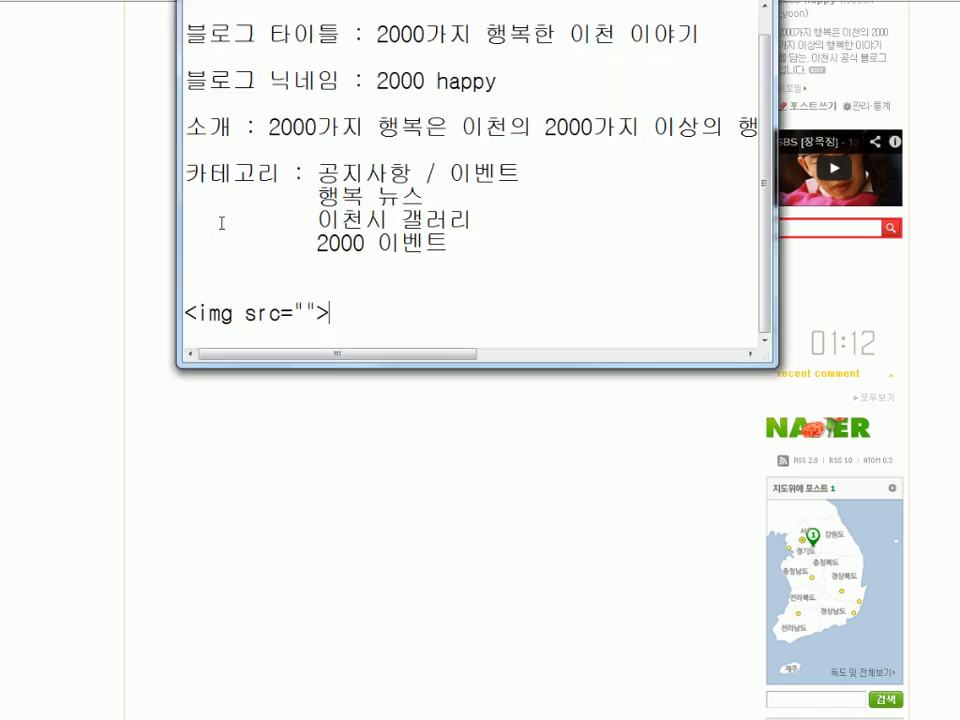
pyautogui.click(299, 307)
pyautogui.click(304, 309)
pyautogui.click(333, 311)
pyautogui.moveTo(333, 311); pyautogui.dragTo(187, 311)
pyautogui.click(258, 312)
pyautogui.click(236, 296)
pyautogui.press('Return')
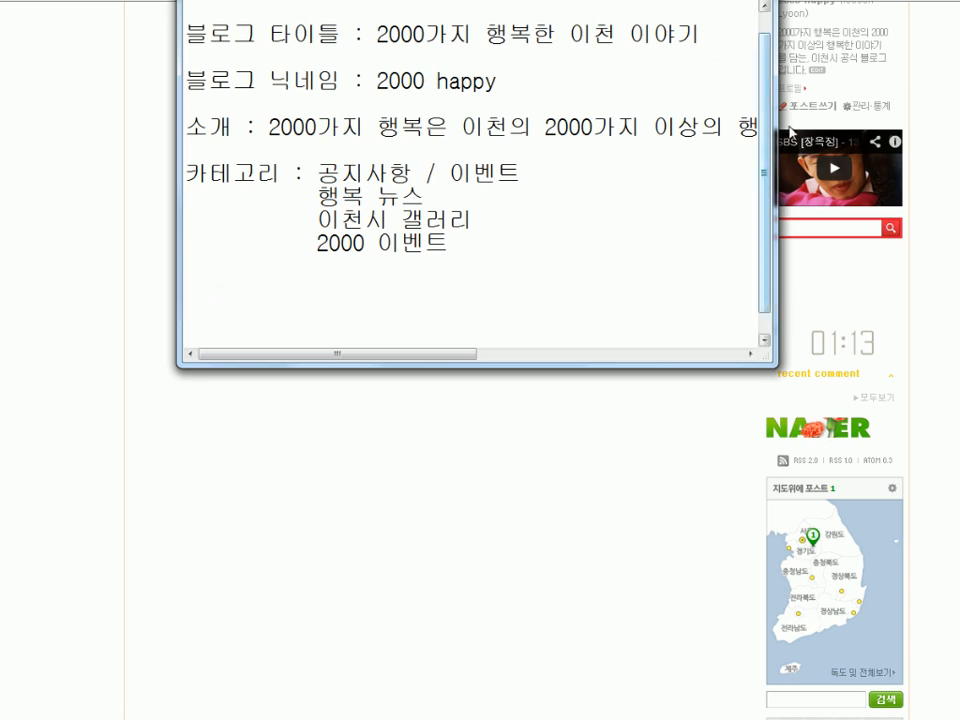
pyautogui.moveTo(762, 135); pyautogui.dragTo(767, 277)
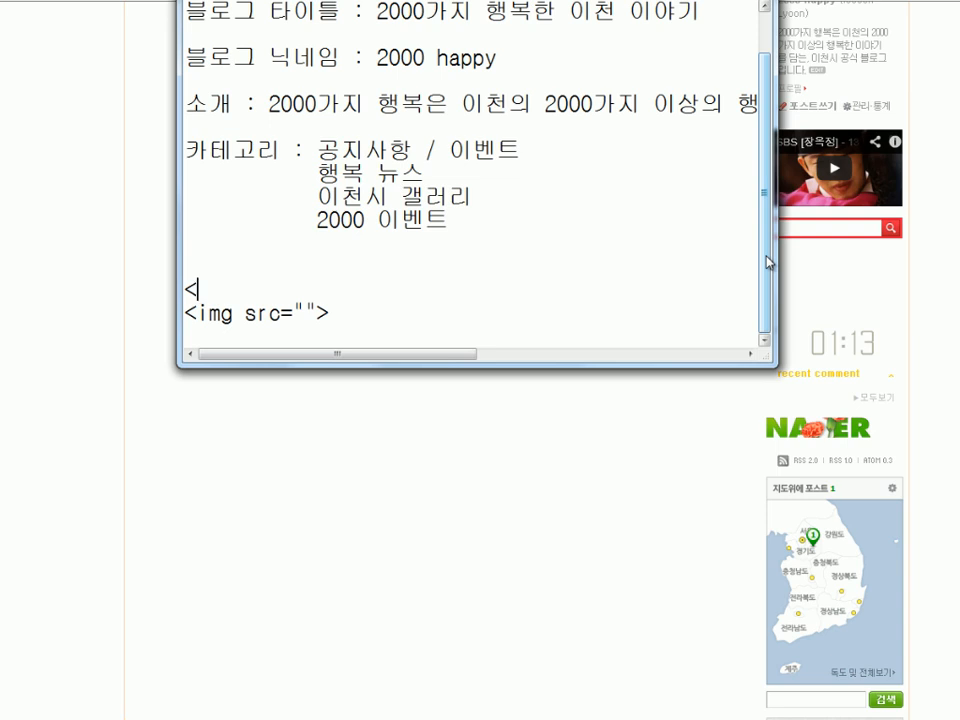
# Write the opening link tag <a href="넘길 주소"> on the line above the img tag.
pyautogui.write('ㅁ')
pyautogui.write('a')
pyautogui.write(' href')
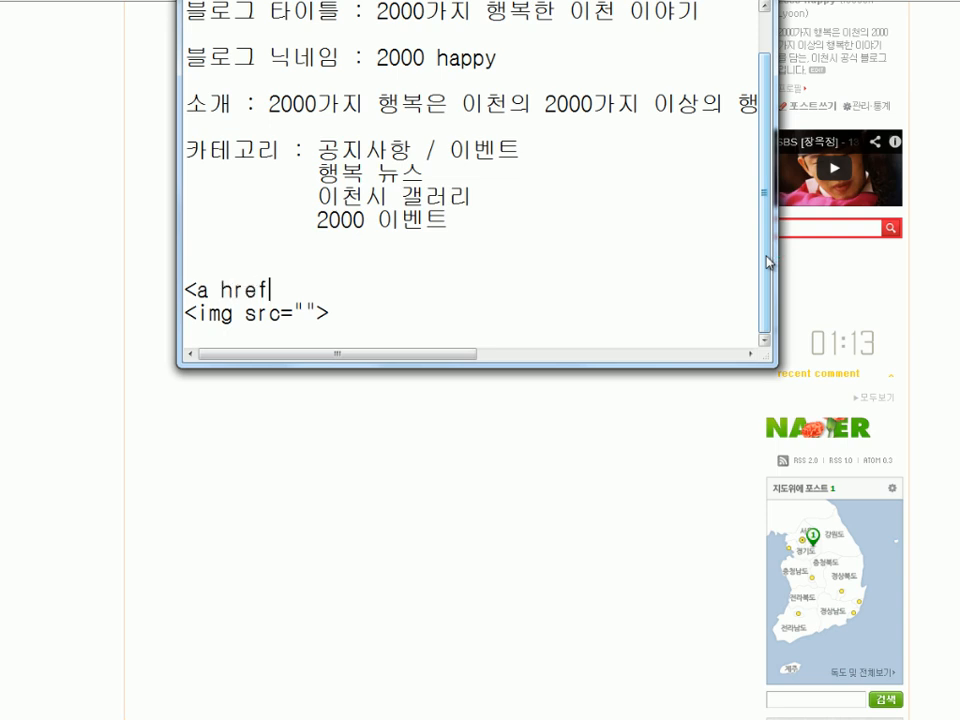
pyautogui.write('="넘길 주소">')
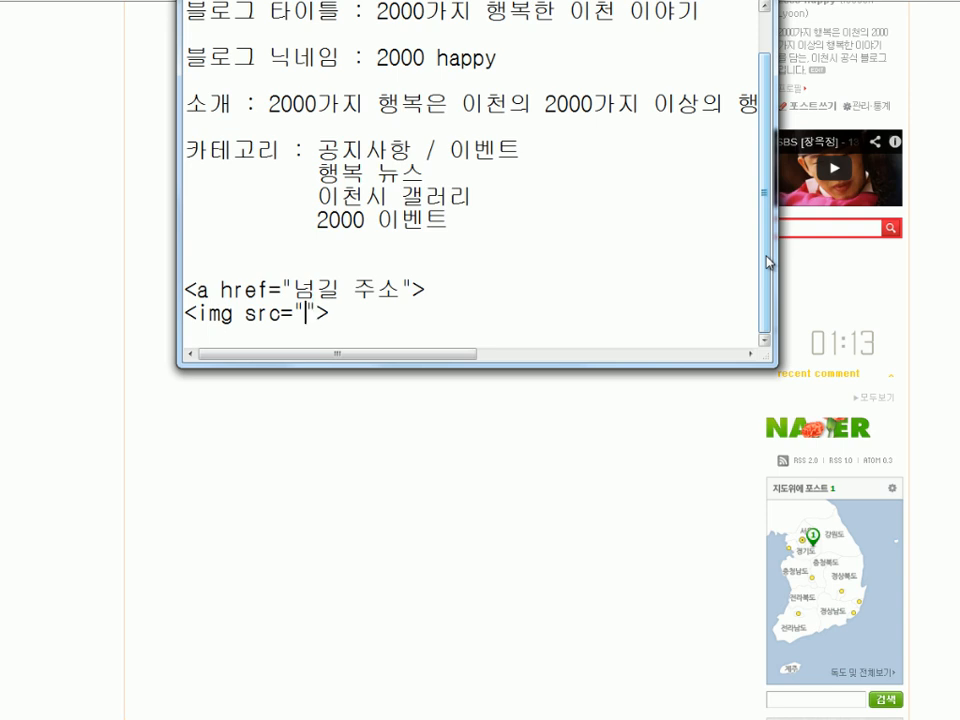
# Enter 이미지 주소 as the img tag's src placeholder and add the closing tag </a> on the line below it.
pyautogui.write('이미지 주소')
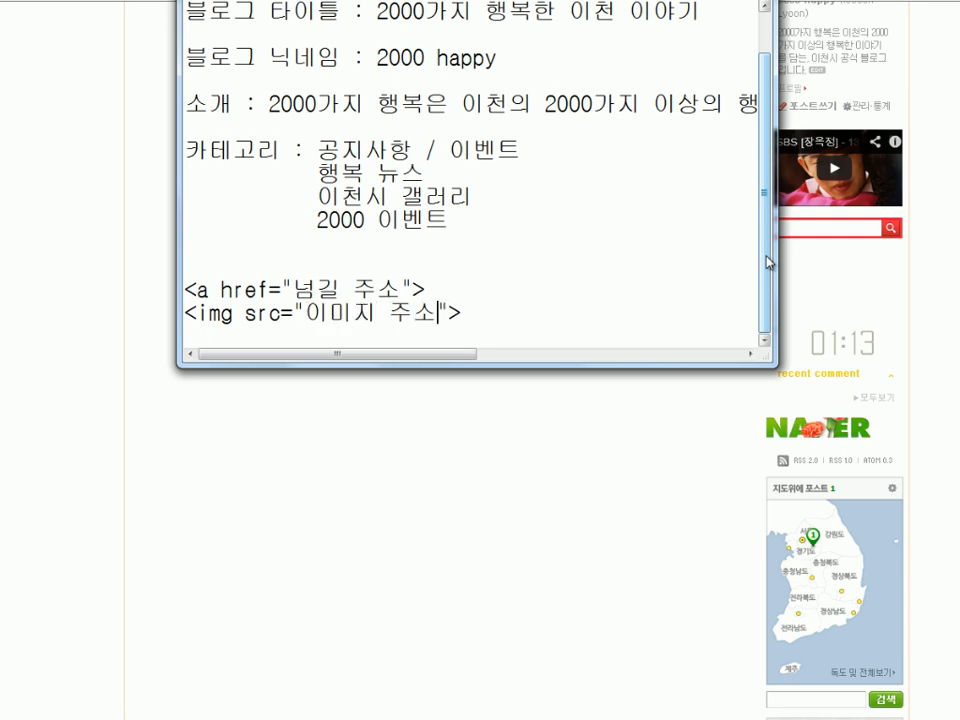
pyautogui.press('End')
pyautogui.press('Return')
pyautogui.write('</ㅁ')
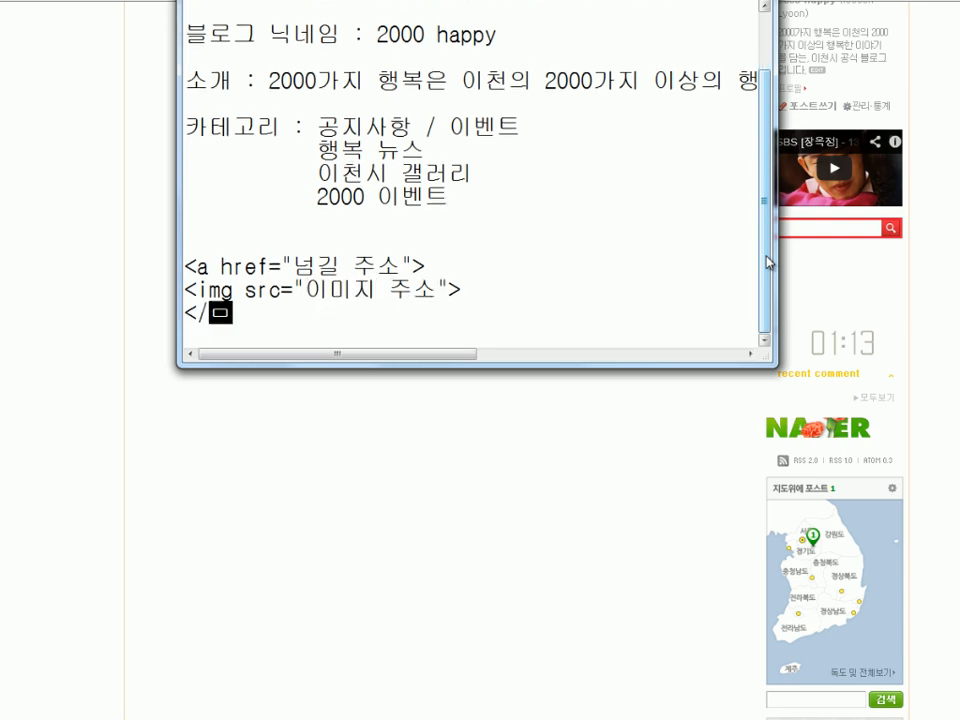
pyautogui.write('a>')
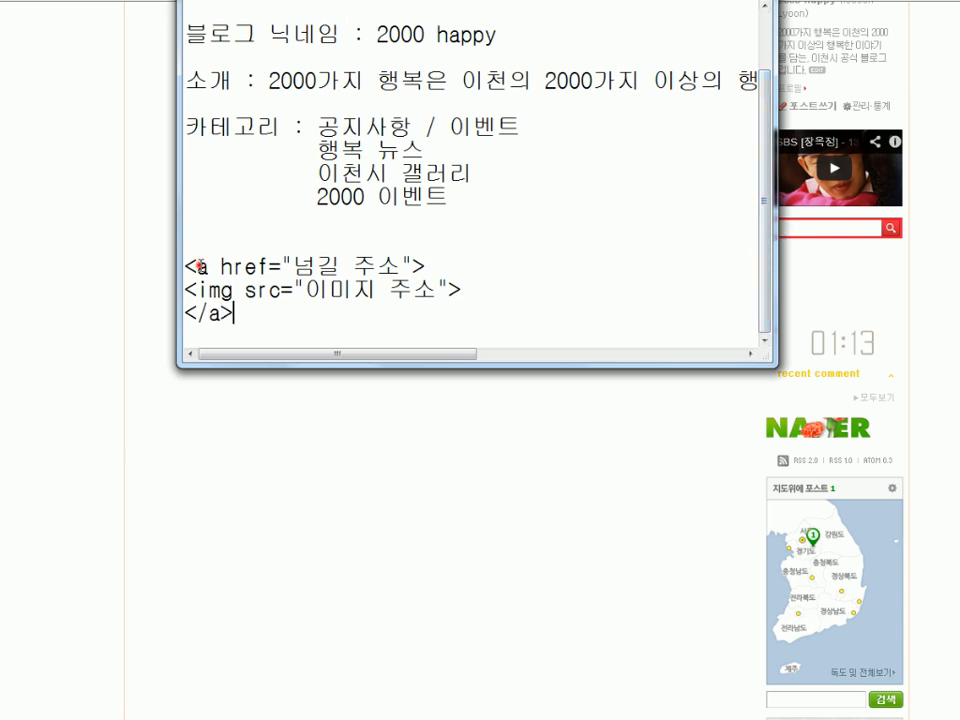
# Examine the opening and closing a tags, the img tag between them, and the 넘길 주소 and 이미지 주소 placeholders.
pyautogui.doubleClick(202, 266)
pyautogui.doubleClick(211, 313)
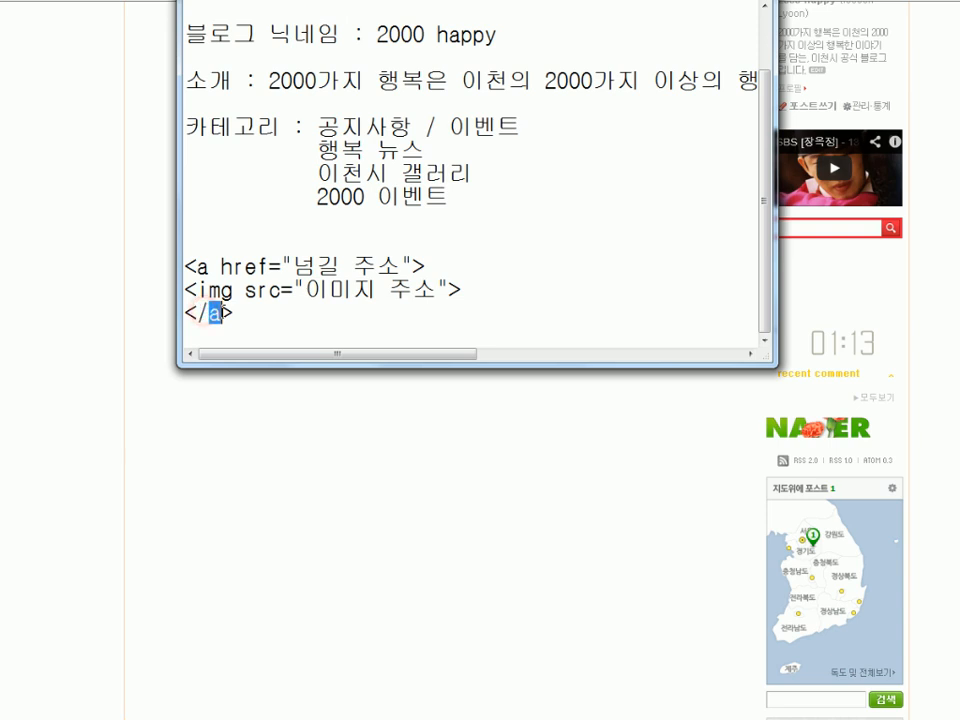
pyautogui.moveTo(194, 290); pyautogui.dragTo(474, 294)
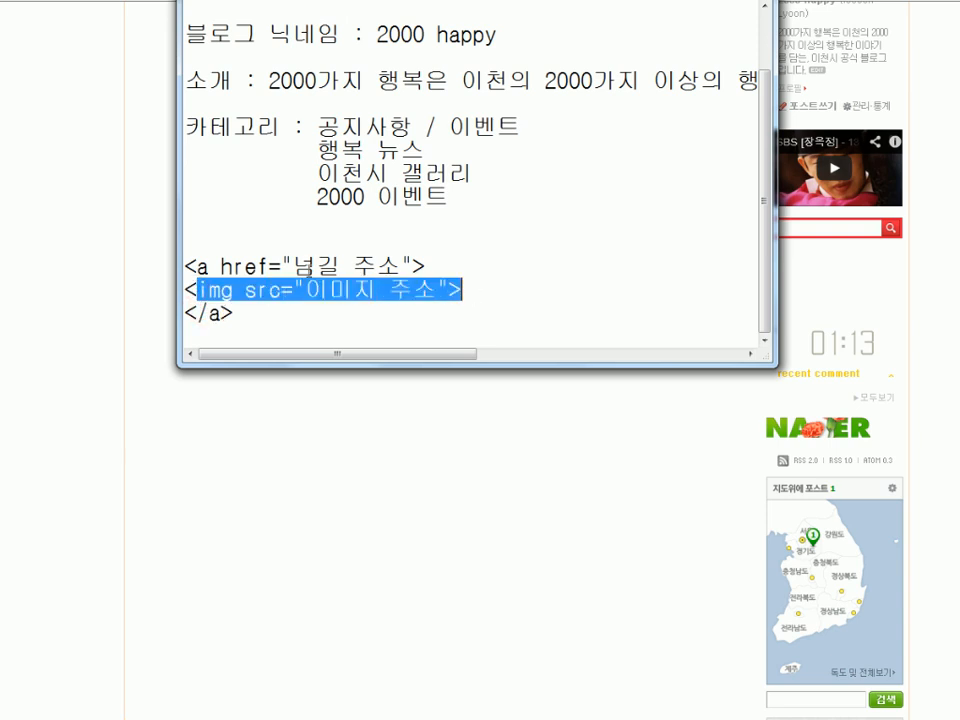
pyautogui.moveTo(291, 266); pyautogui.dragTo(401, 265)
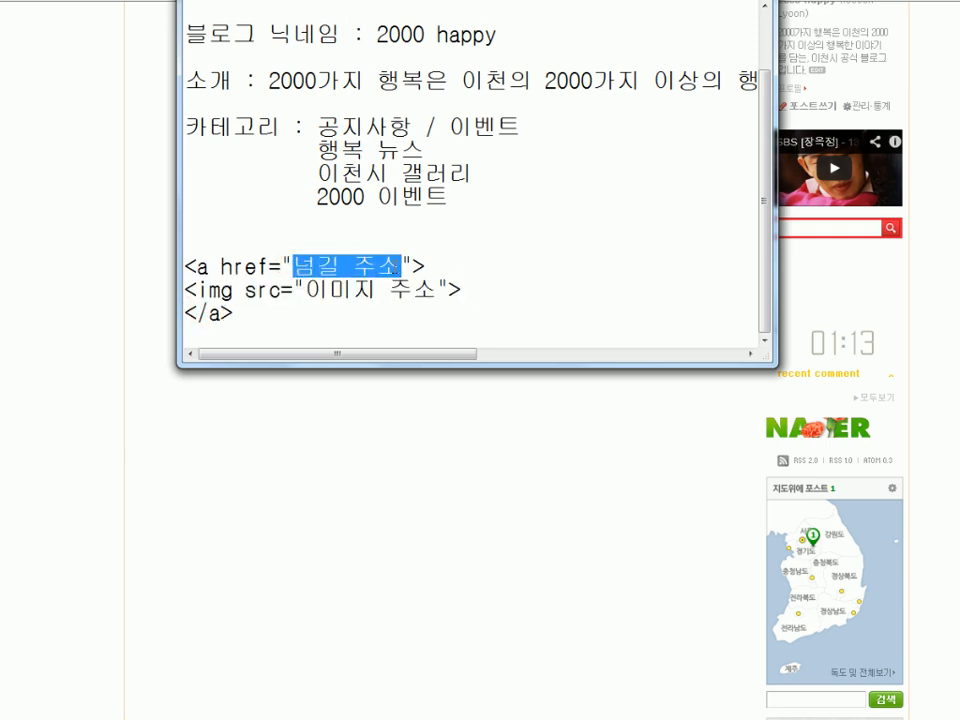
pyautogui.click(383, 291)
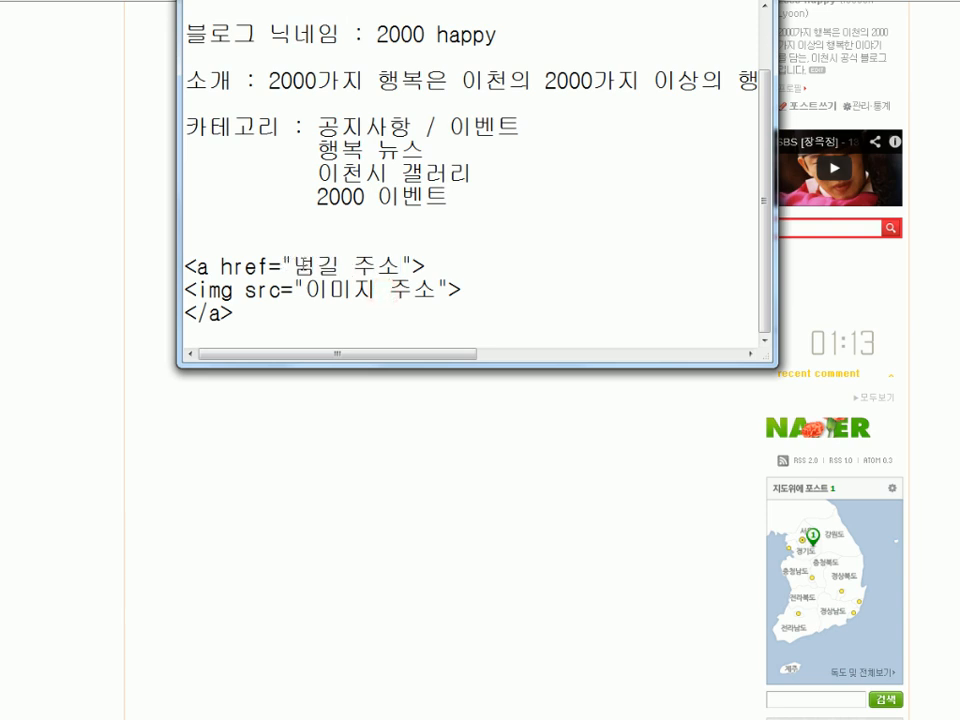
pyautogui.moveTo(292, 265); pyautogui.dragTo(399, 265)
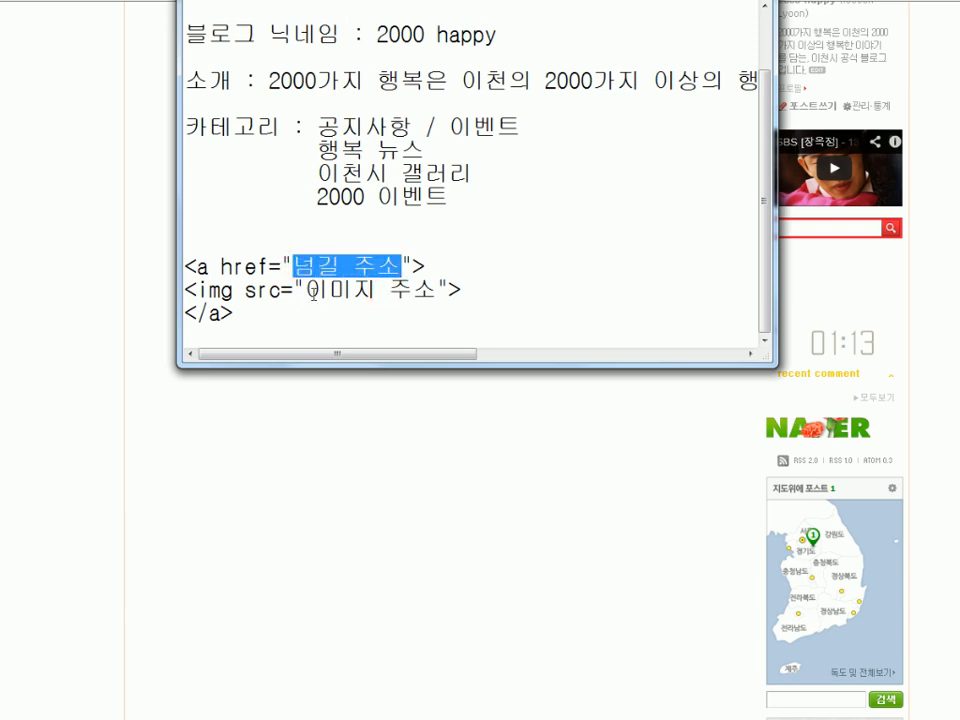
pyautogui.moveTo(306, 290); pyautogui.dragTo(437, 290)
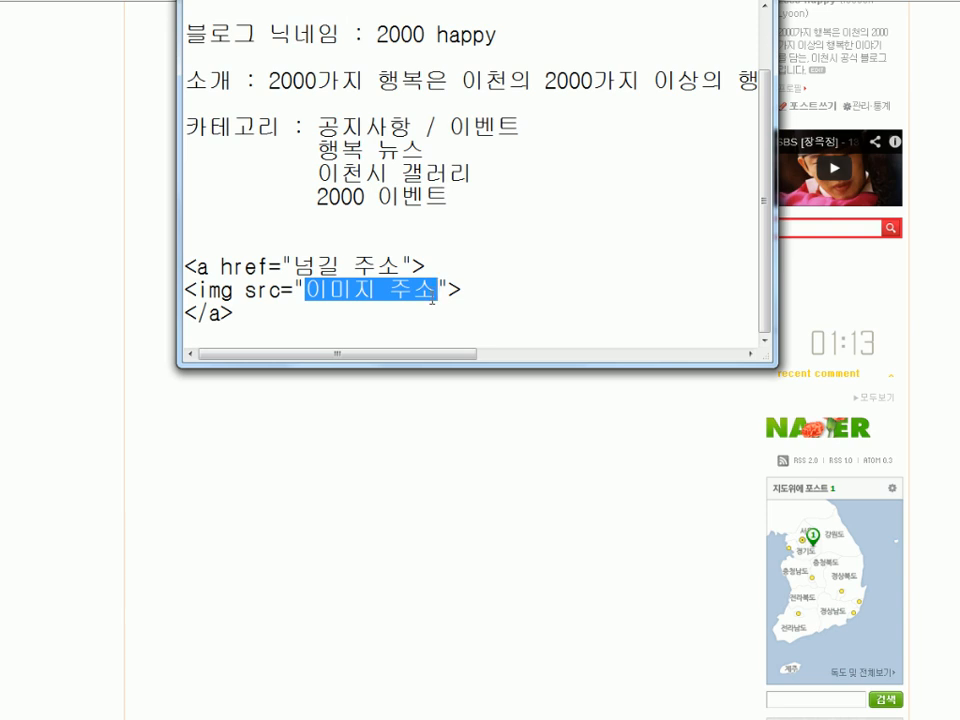
pyautogui.moveTo(294, 264); pyautogui.dragTo(400, 265)
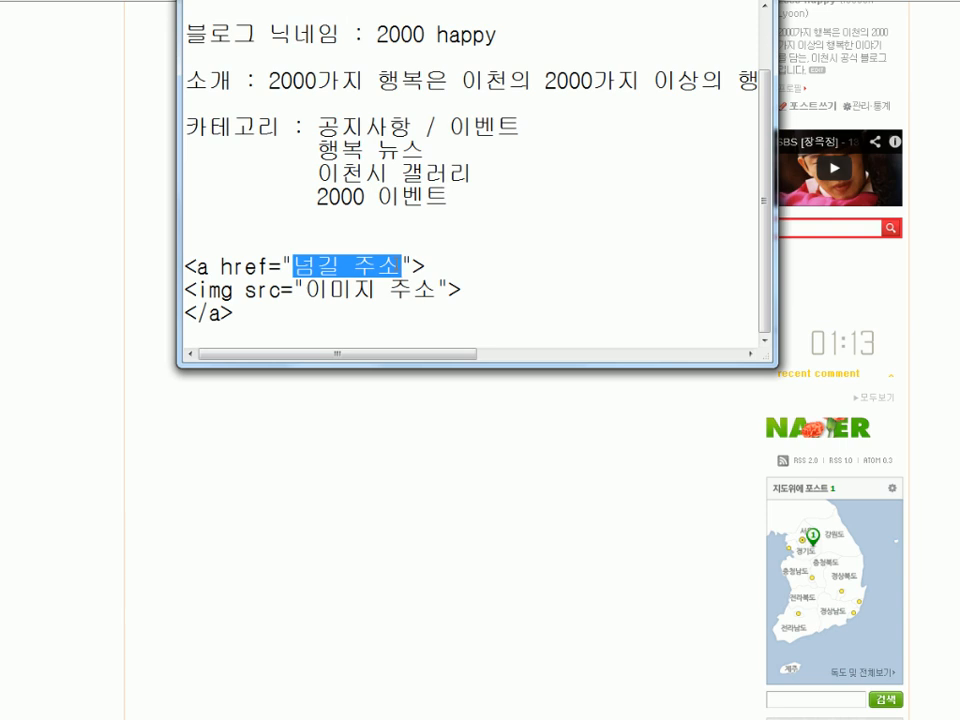
pyautogui.click(355, 331)
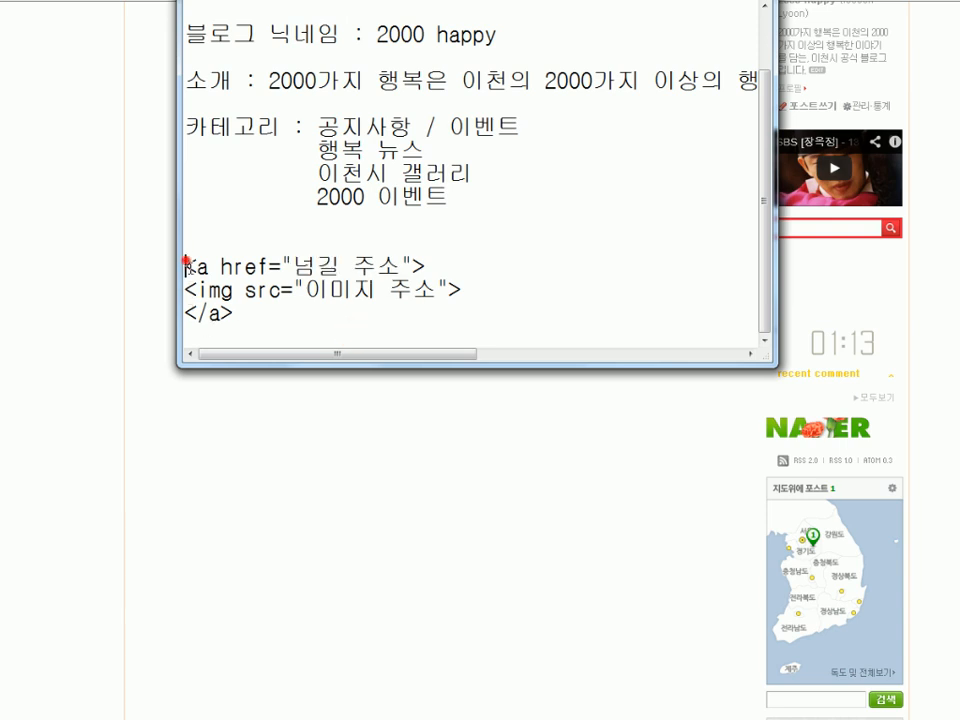
# Duplicate the three-line linked image template below the original, separated by a blank line.
pyautogui.moveTo(184, 261)
pyautogui.mouseDown()
pyautogui.moveTo(224, 312)
pyautogui.moveTo(188, 242)
pyautogui.mouseUp()
pyautogui.hotkey('ctrl', 'c')
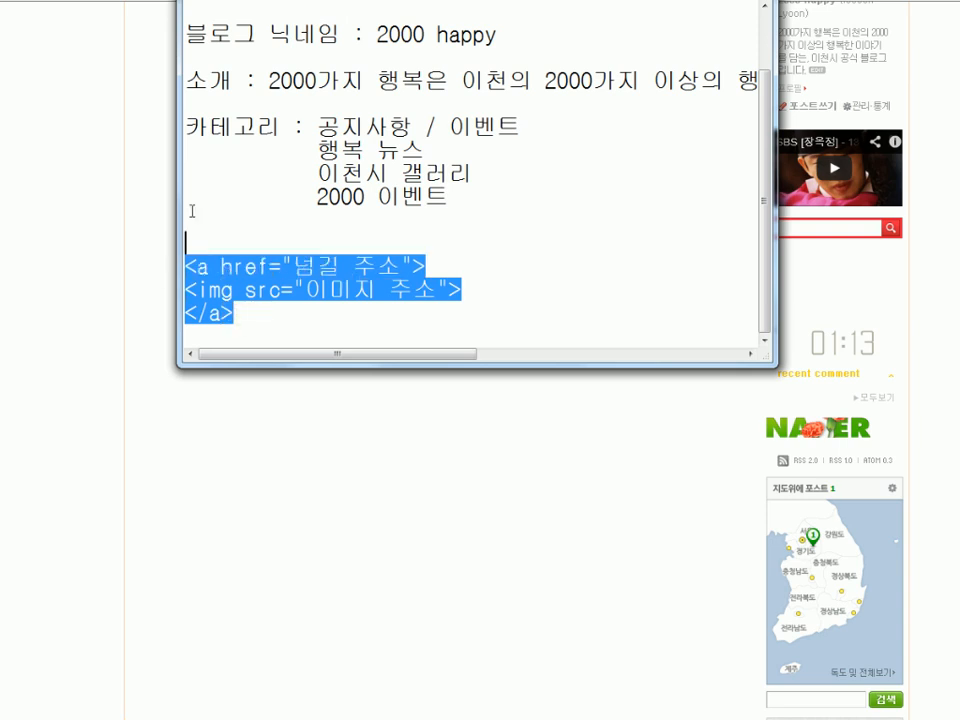
pyautogui.click(267, 326)
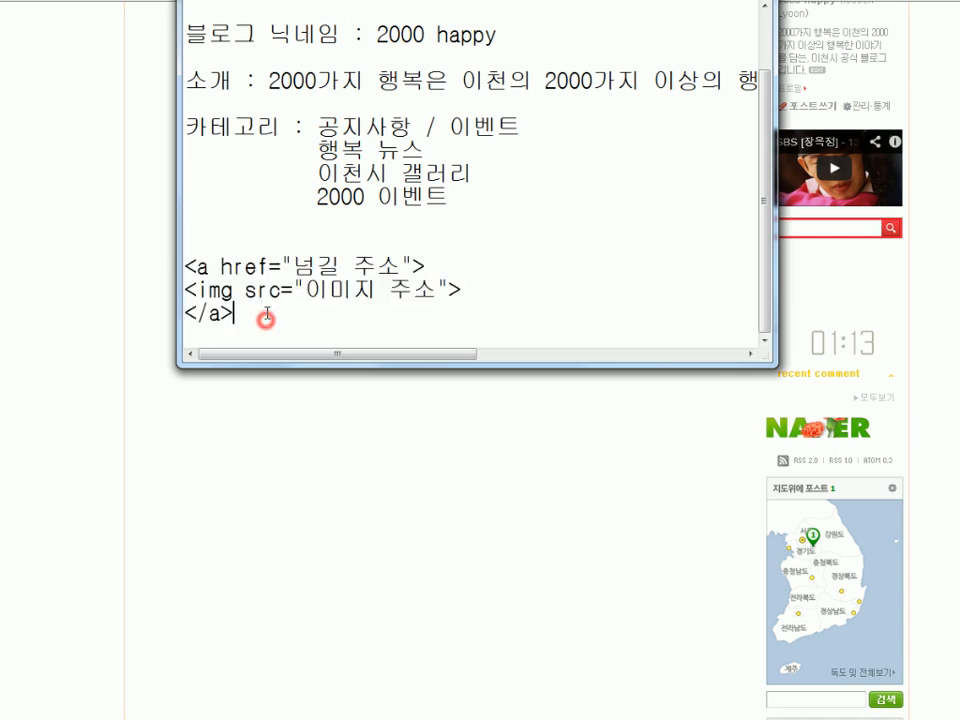
pyautogui.press('Return')
pyautogui.hotkey('ctrl', 'v')
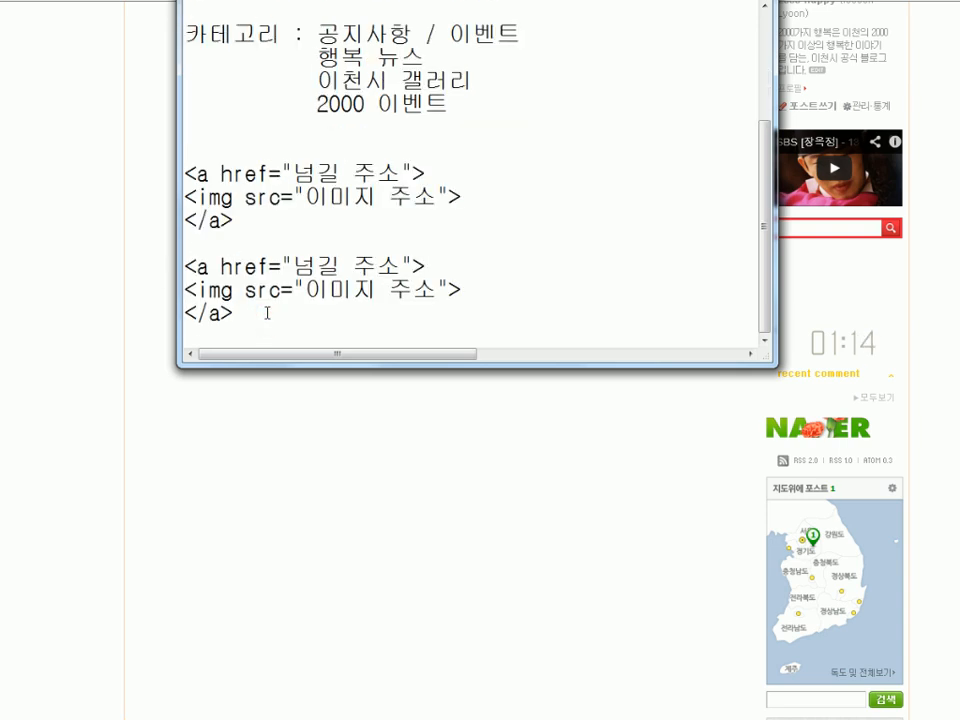
# Return to the blog and copy the NAVER logo image's URL from its properties.
pyautogui.hotkey('alt', 'Tab')
pyautogui.scroll(1, 934, 326)
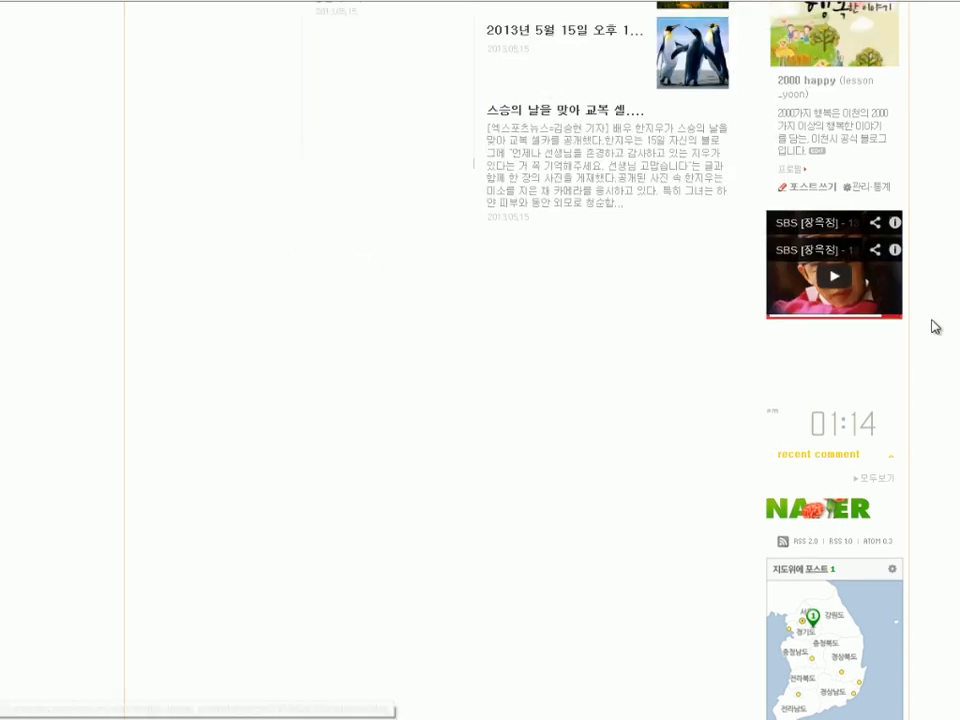
pyautogui.scroll(-1, 890, 432)
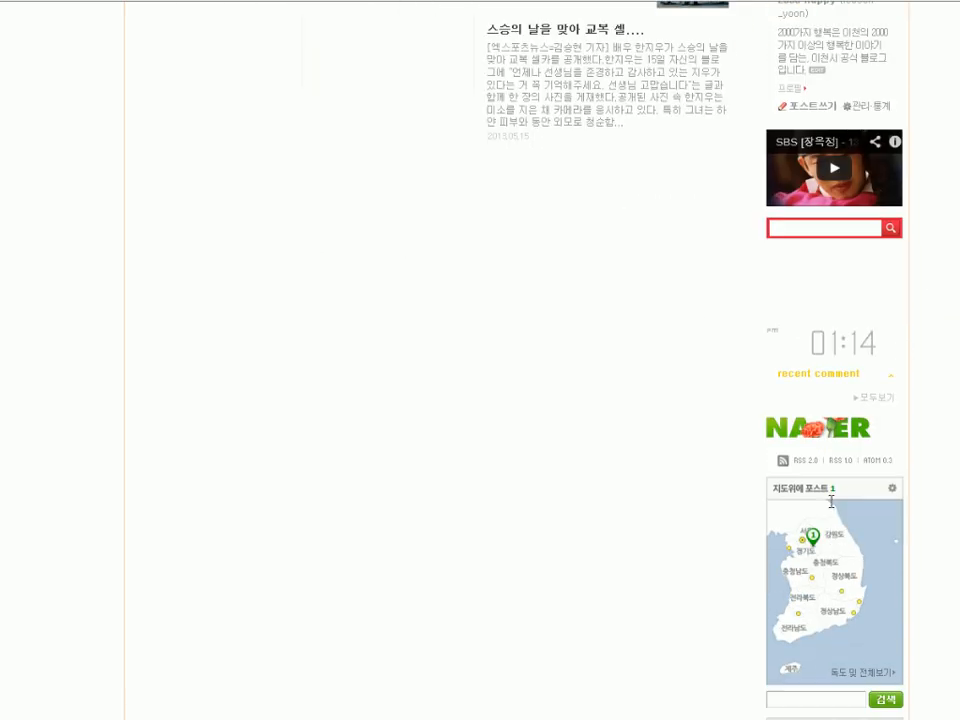
pyautogui.rightClick(841, 430)
pyautogui.click(851, 412)
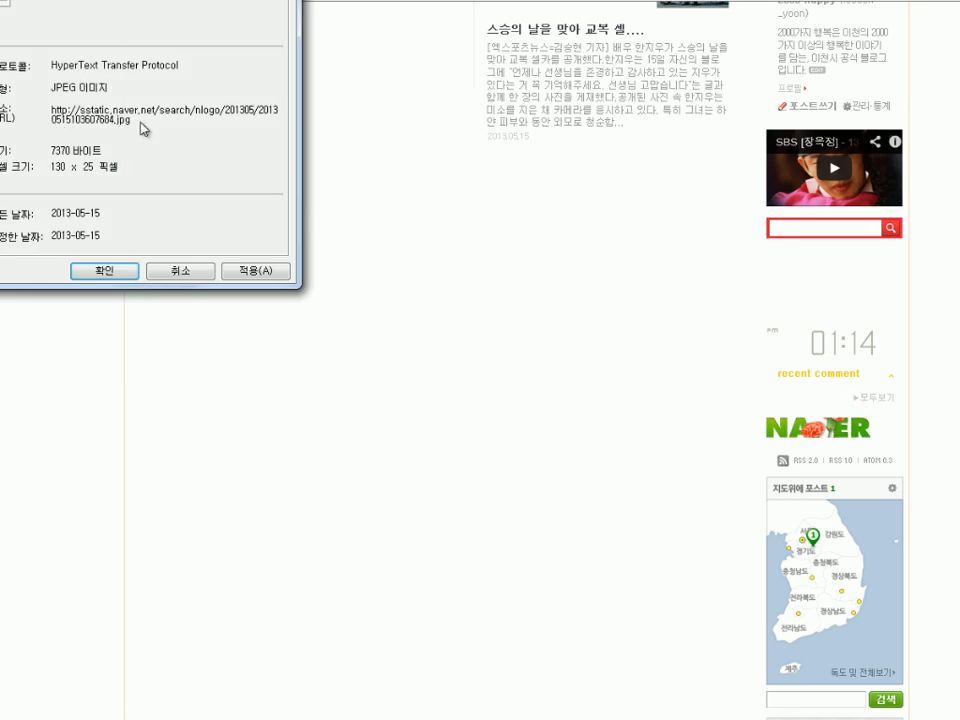
pyautogui.doubleClick(141, 125)
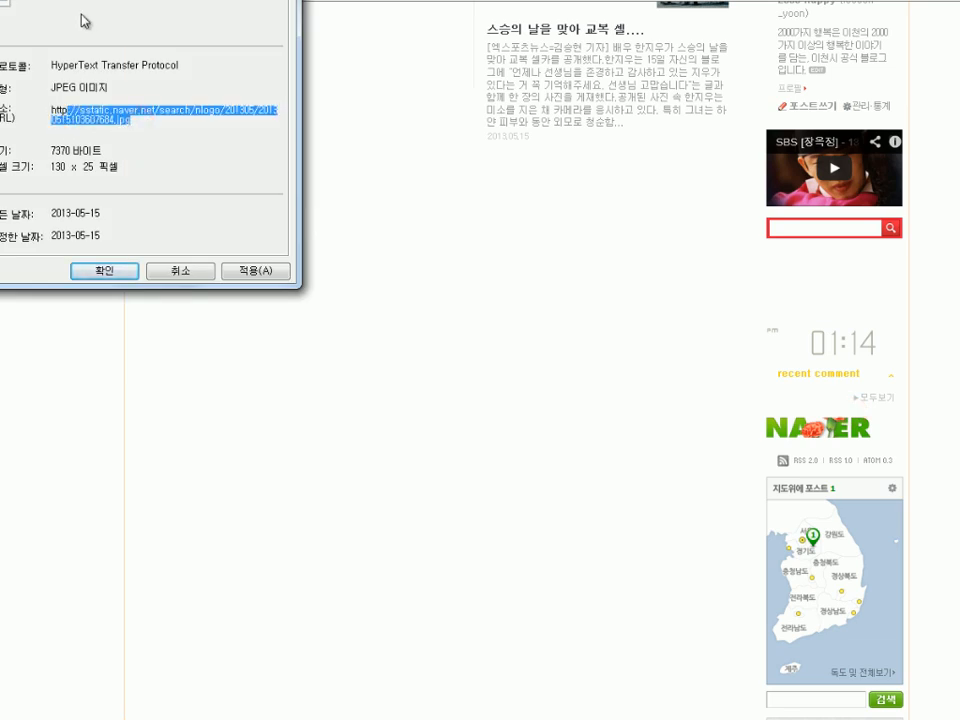
pyautogui.press('Return')
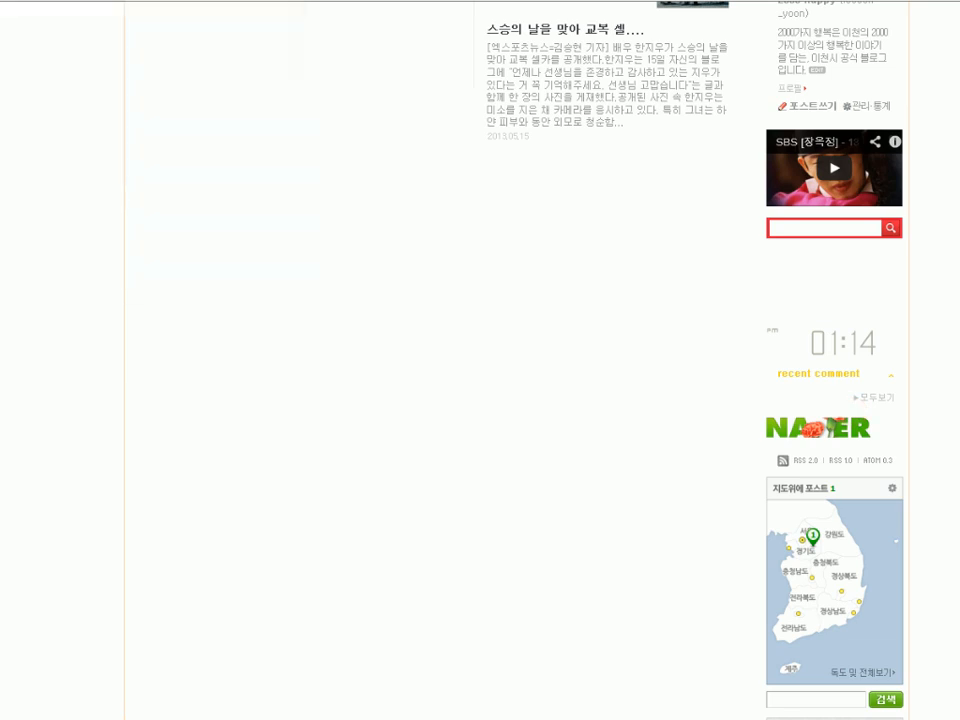
# Switch to Notepad and replace 이미지 주소 in the lower img tag with the copied image URL.
pyautogui.hotkey('alt', 'Tab')
pyautogui.moveTo(305, 289)
pyautogui.mouseDown()
pyautogui.moveTo(448, 289)
pyautogui.moveTo(305, 289)
pyautogui.mouseUp()
pyautogui.hotkey('ctrl', 'v')
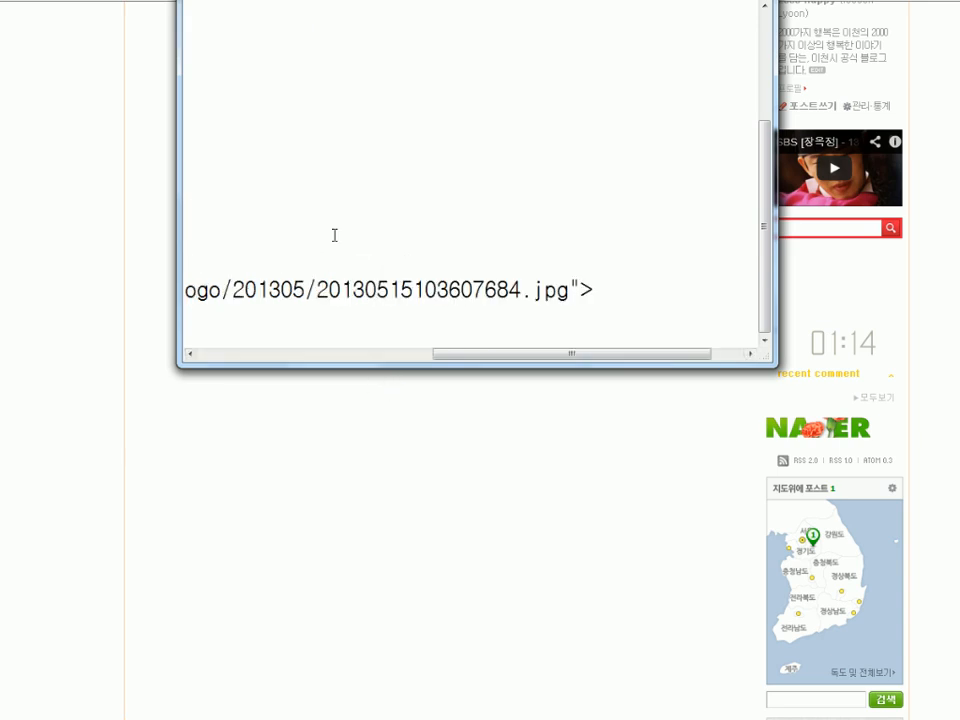
pyautogui.moveTo(474, 356); pyautogui.dragTo(204, 358)
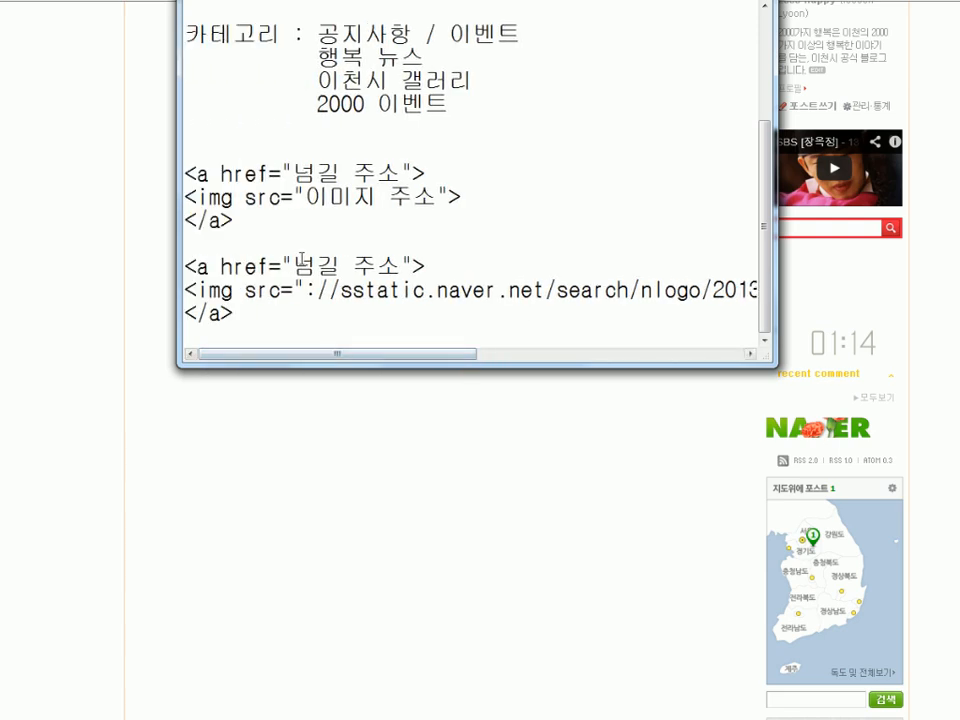
# Complete the image URL in the lower img tag by inserting http before ://sstatic.naver.net.
pyautogui.moveTo(300, 264); pyautogui.dragTo(392, 262)
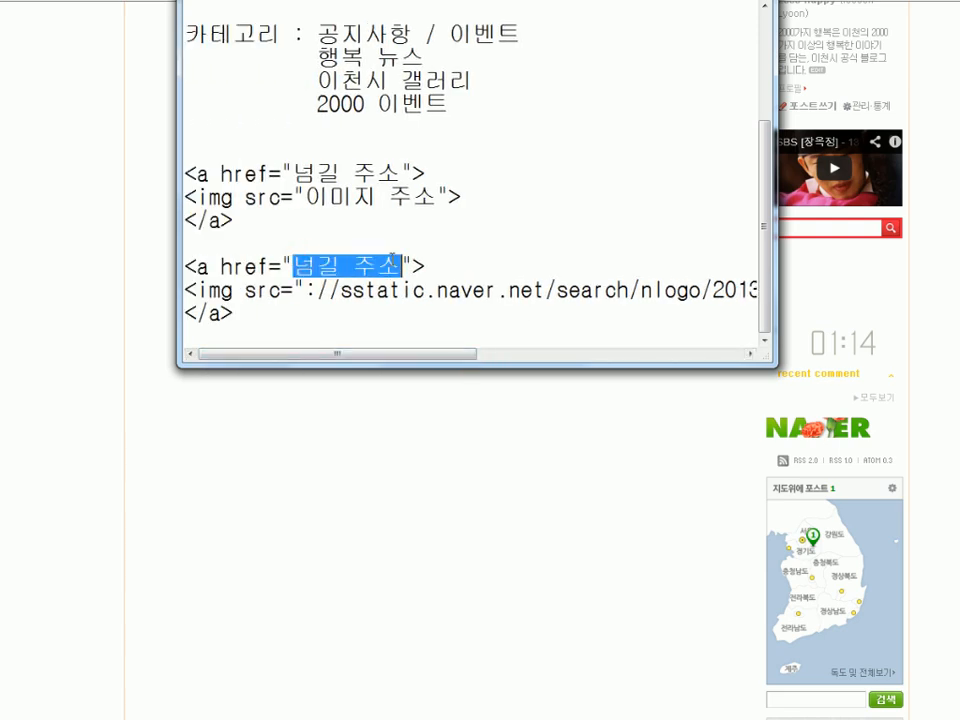
pyautogui.click(302, 289)
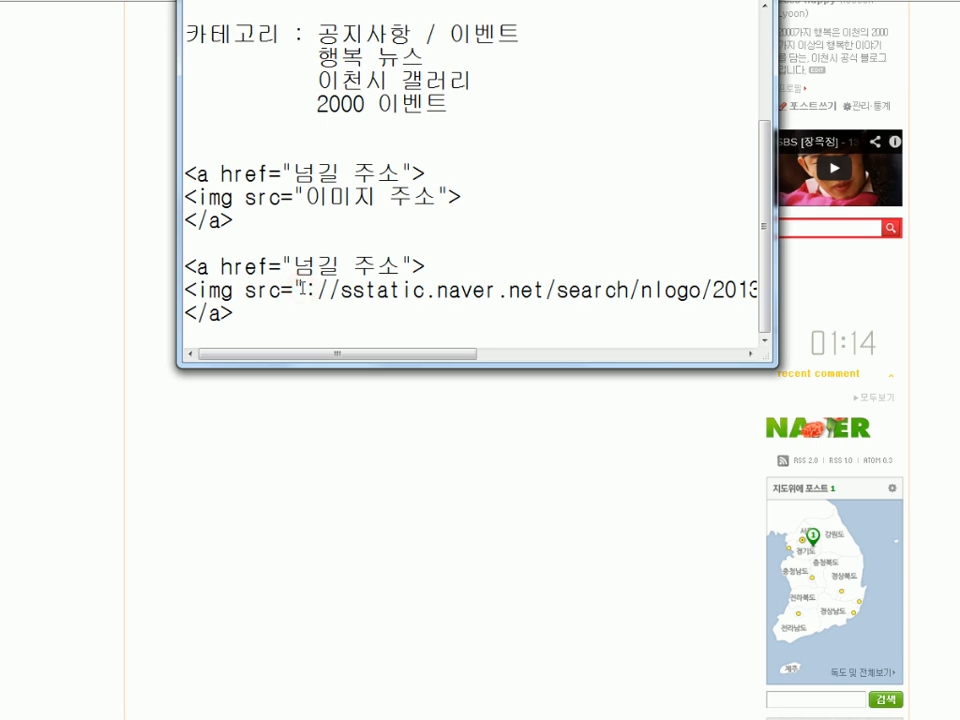
pyautogui.write('ㅗ')
pyautogui.press('BackSpace')
pyautogui.press('Hangul')
pyautogui.write('htt')
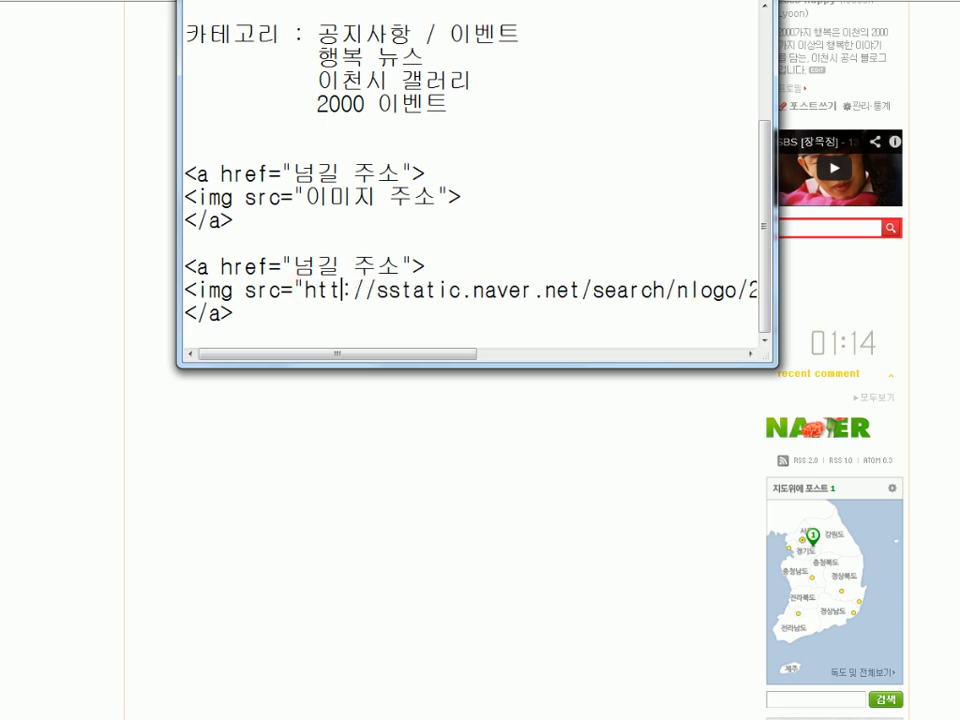
pyautogui.write('p')
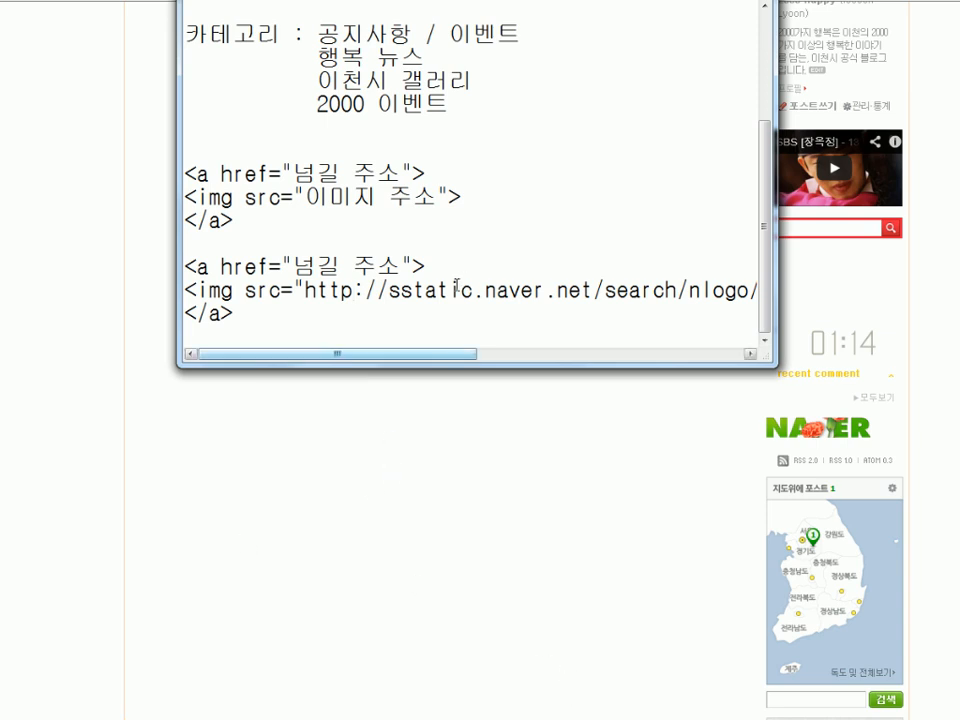
pyautogui.moveTo(291, 264); pyautogui.dragTo(401, 256)
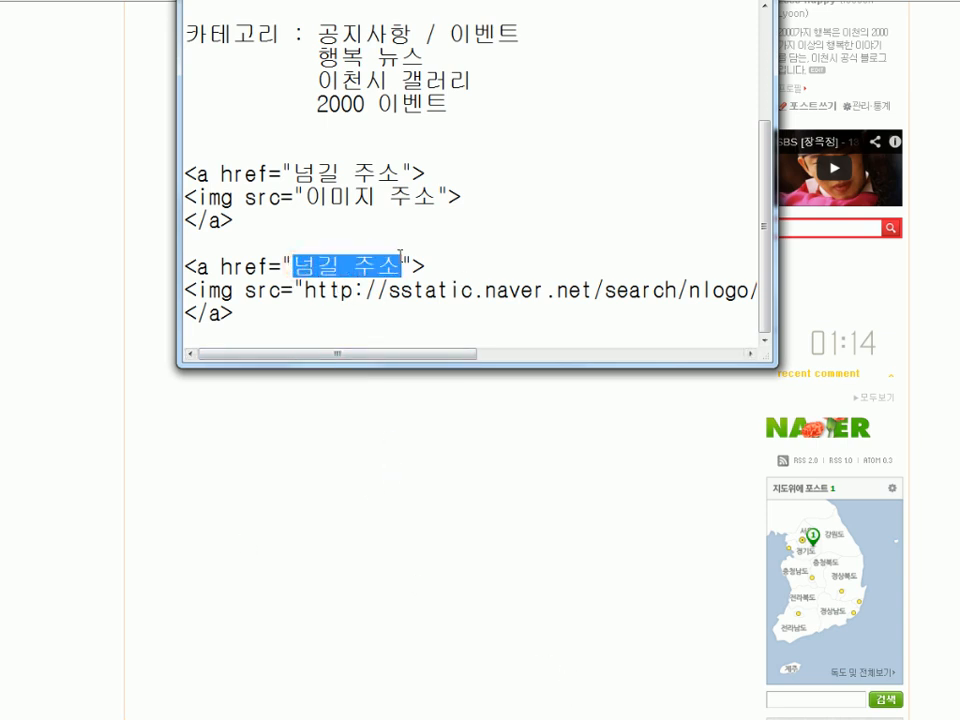
pyautogui.write('http')
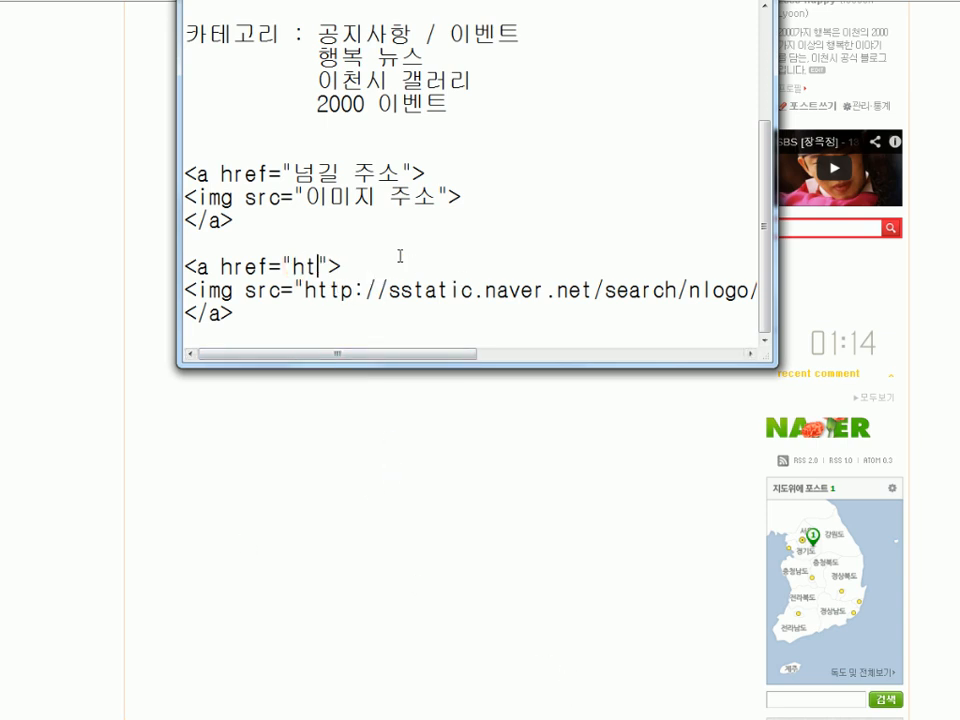
pyautogui.write('://')
pyautogui.write('ww')
pyautogui.write('w.')
pyautogui.write('na')
pyautogui.write('ver')
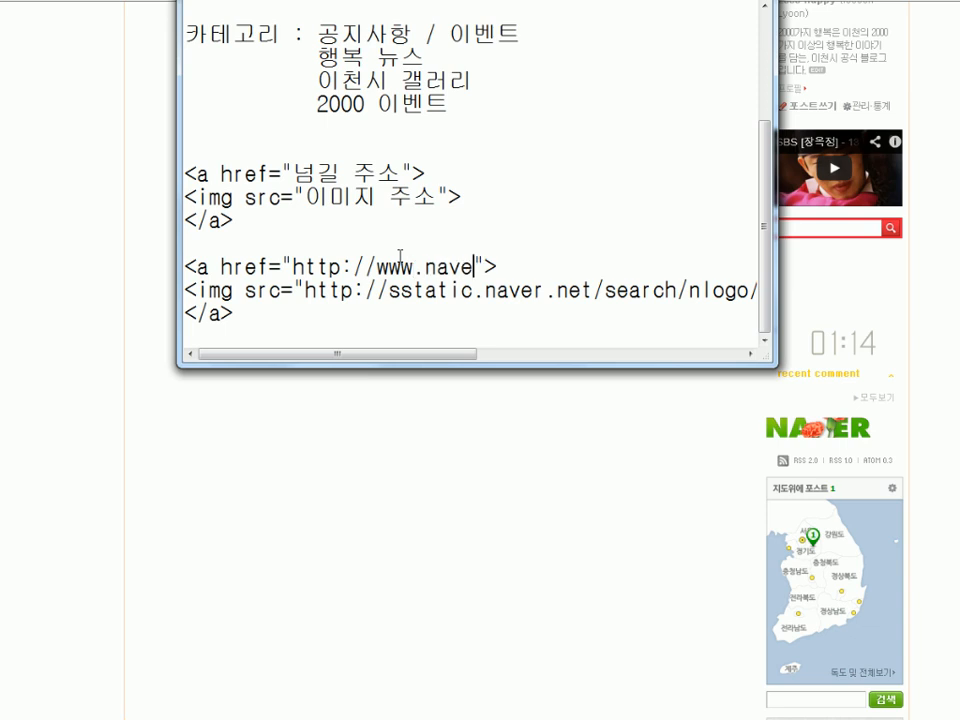
pyautogui.write('.com')
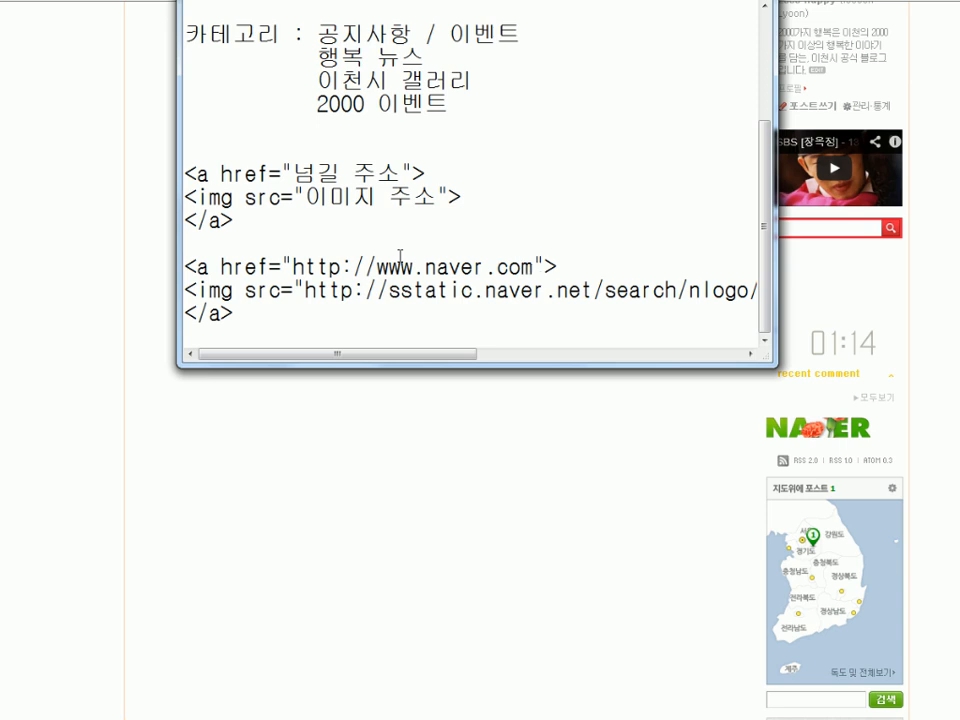
# Copy the completed three-line linked image code, return to the blog and open its layout and widget settings.
pyautogui.moveTo(184, 266); pyautogui.dragTo(259, 326)
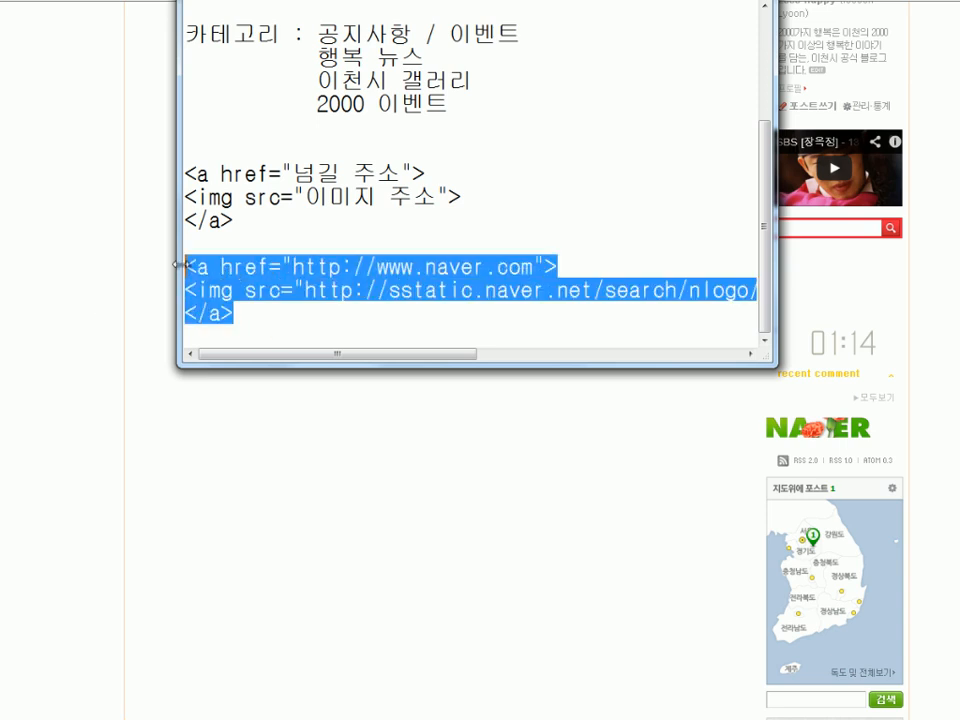
pyautogui.click(932, 346)
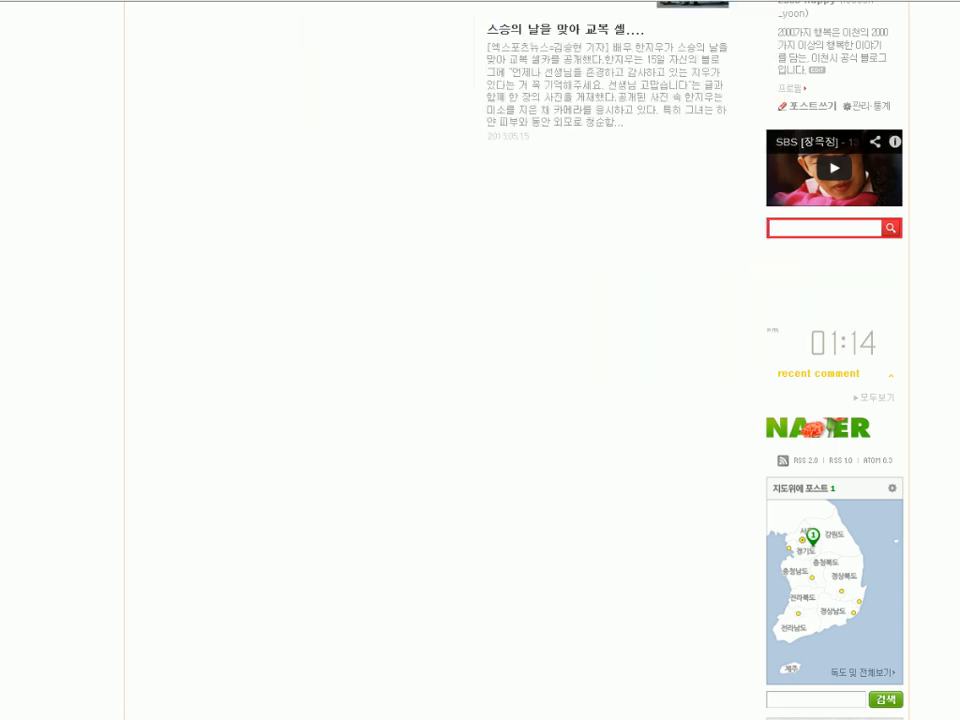
pyautogui.scroll(3, 789, 339)
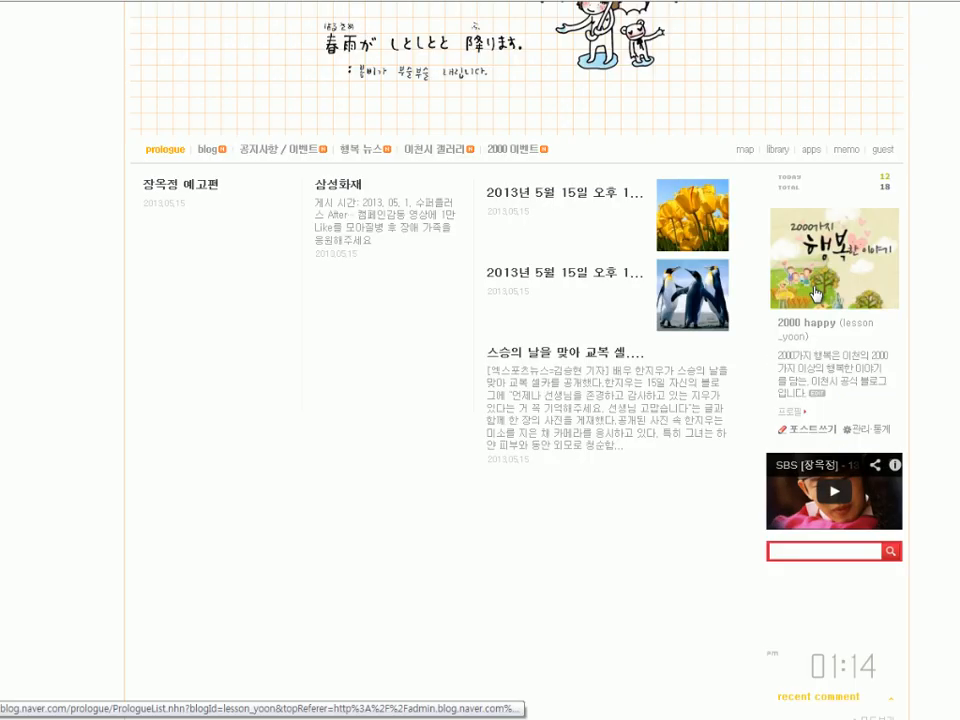
pyautogui.click(864, 430)
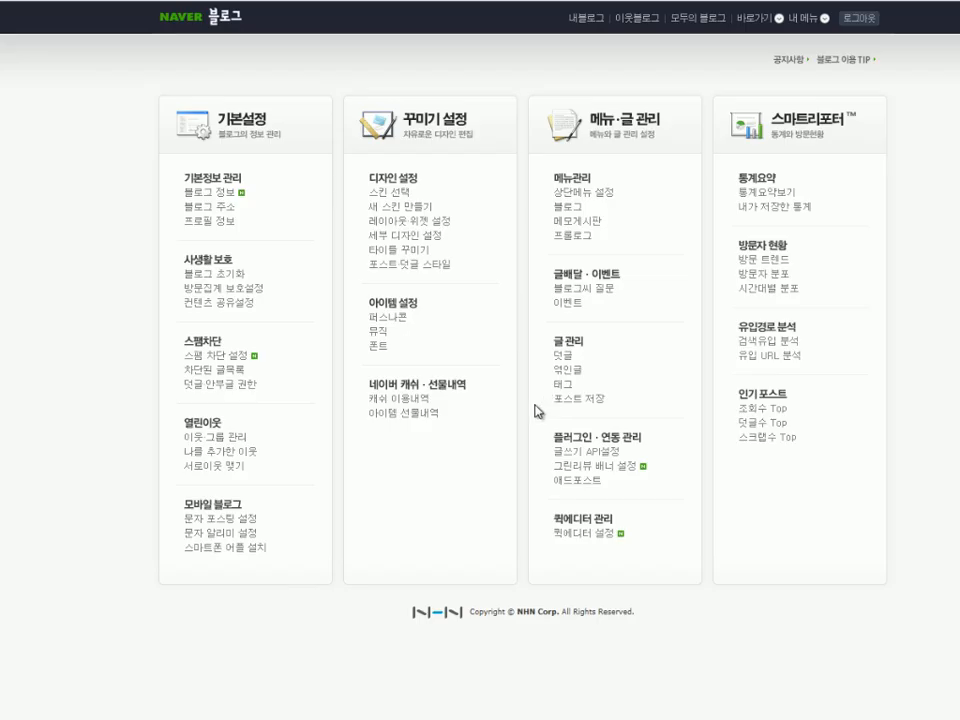
pyautogui.click(422, 220)
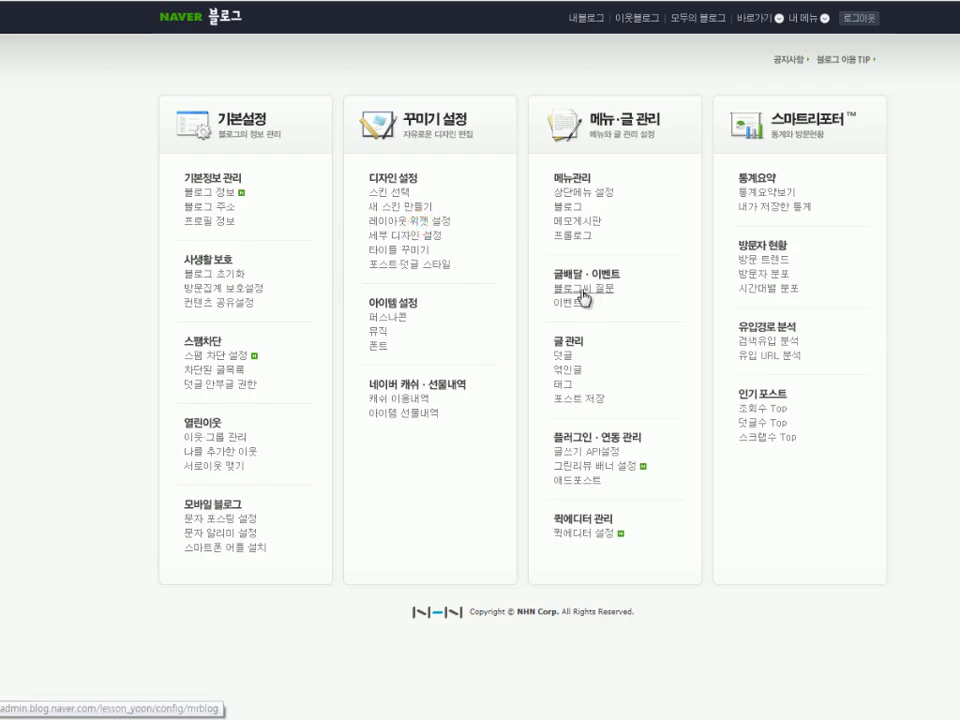
# Replace the 이미지 1 widget's code with the copied linked image code, preview it and save the change.
pyautogui.scroll(-6, 703, 316)
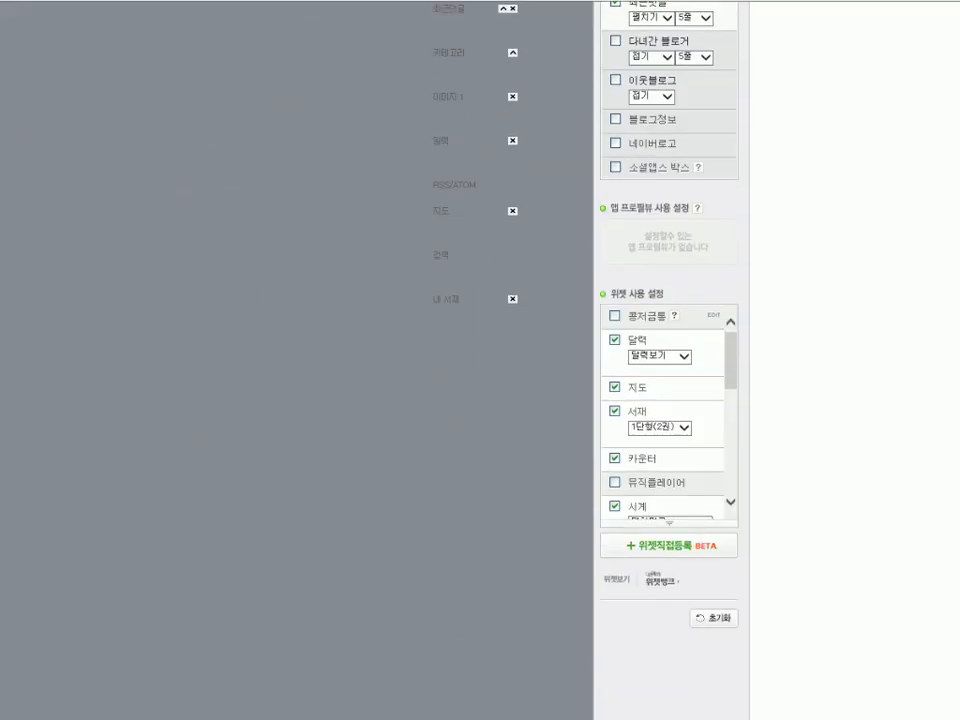
pyautogui.moveTo(736, 290); pyautogui.dragTo(726, 407)
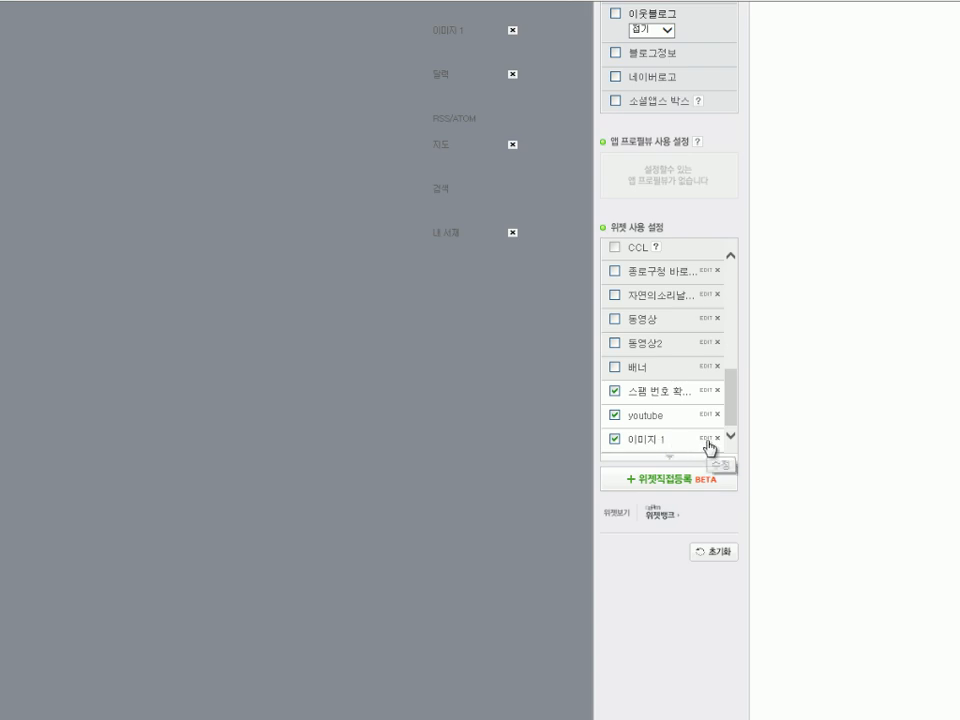
pyautogui.click(706, 438)
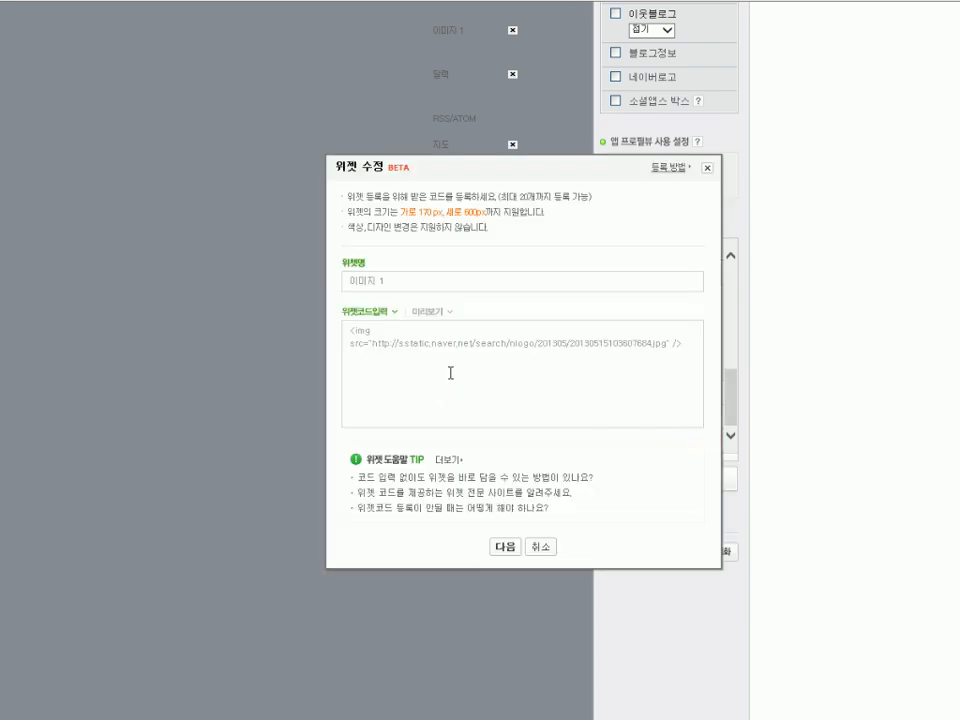
pyautogui.moveTo(678, 344); pyautogui.dragTo(338, 300)
pyautogui.write('<a href="http://www.naver.com"> <img src="http://sstatic.naver.net/search/nlogo/201305/20130515103607684.jpg"> </a>')
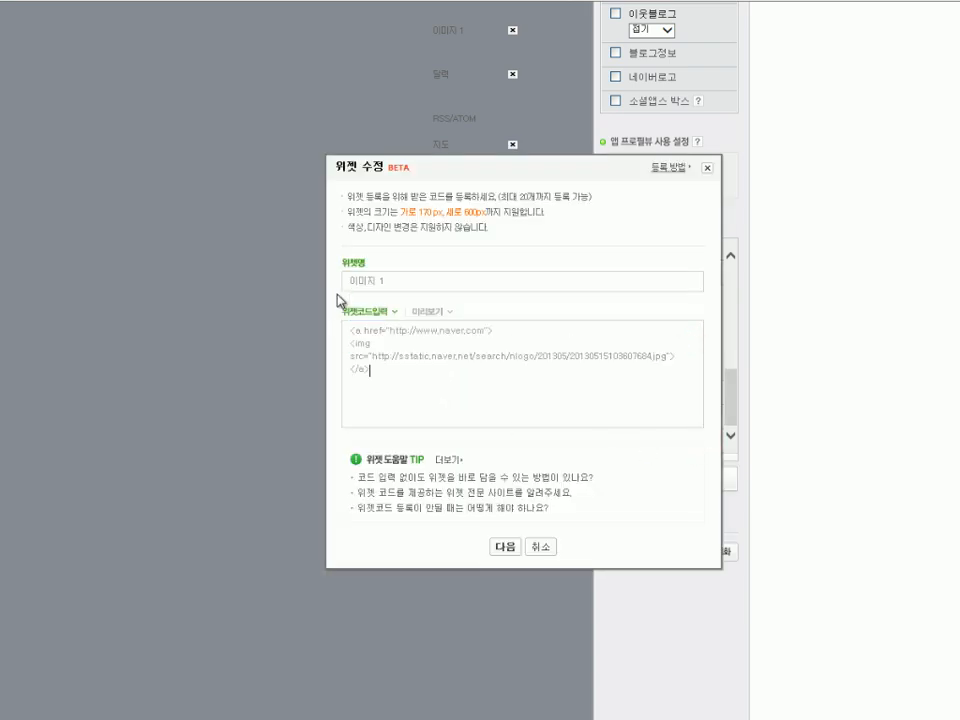
pyautogui.click(431, 312)
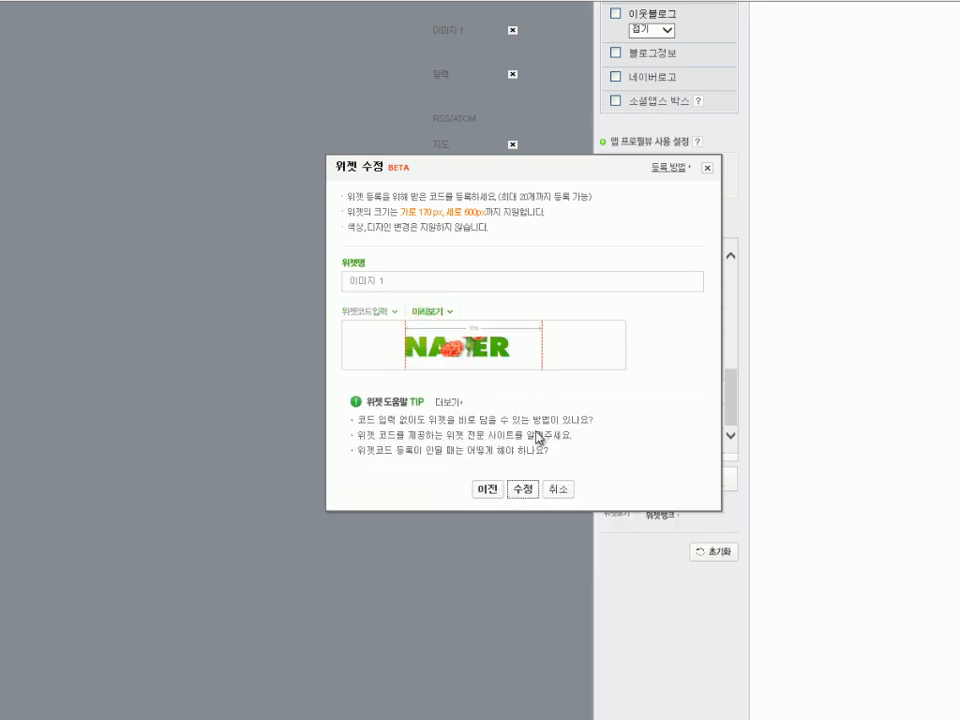
pyautogui.click(520, 490)
pyautogui.click(422, 378)
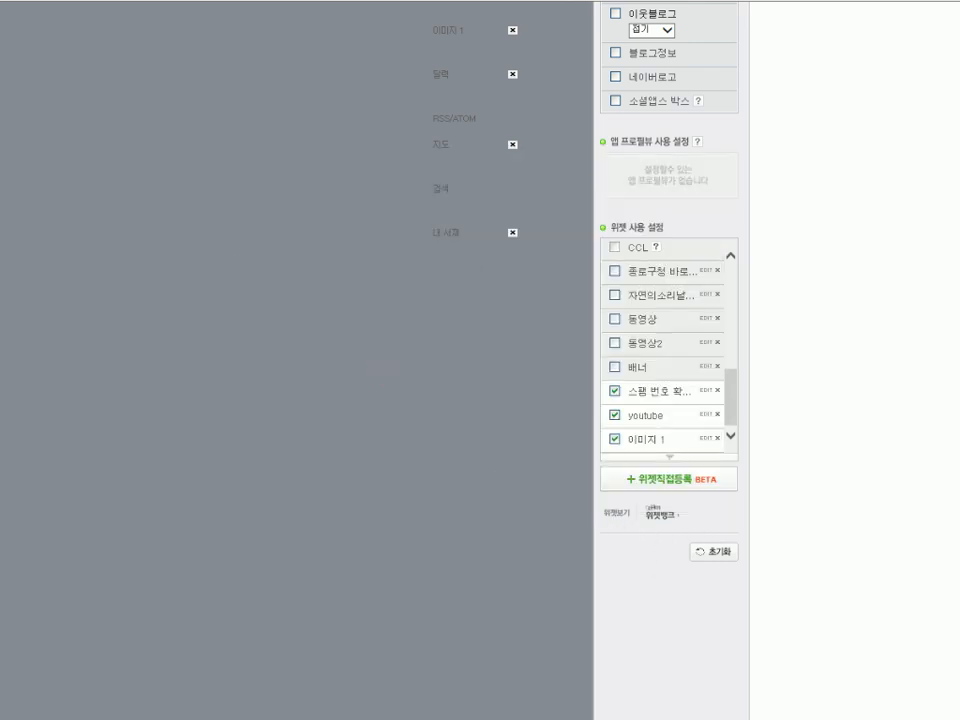
# Apply the layout with the edited widget to the blog.
pyautogui.scroll(-3, 480, 400)
pyautogui.click(330, 675)
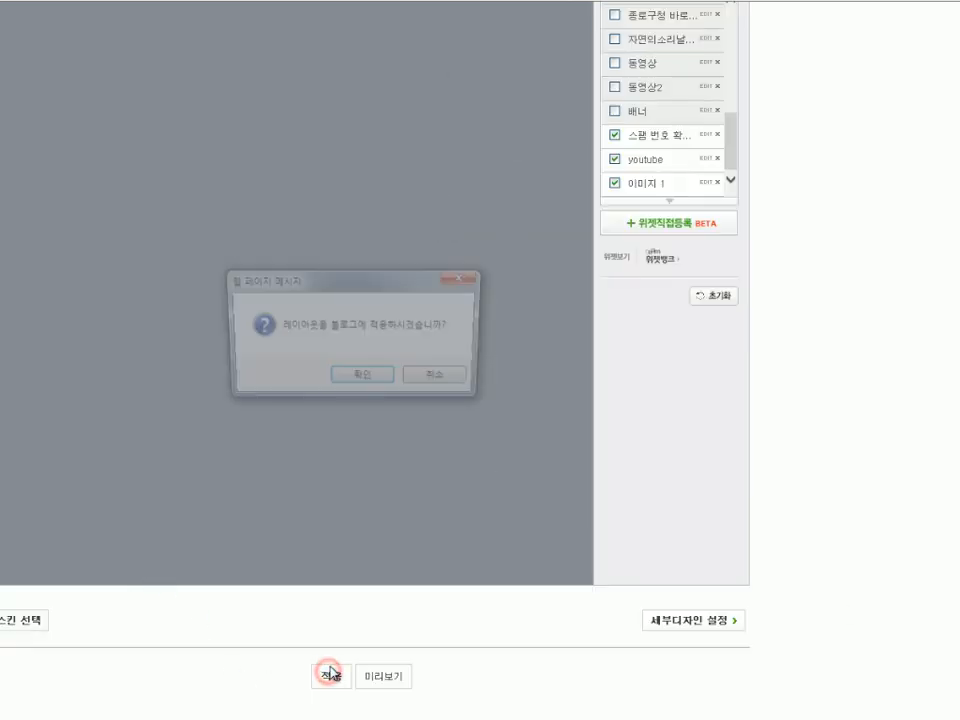
pyautogui.press('Return')
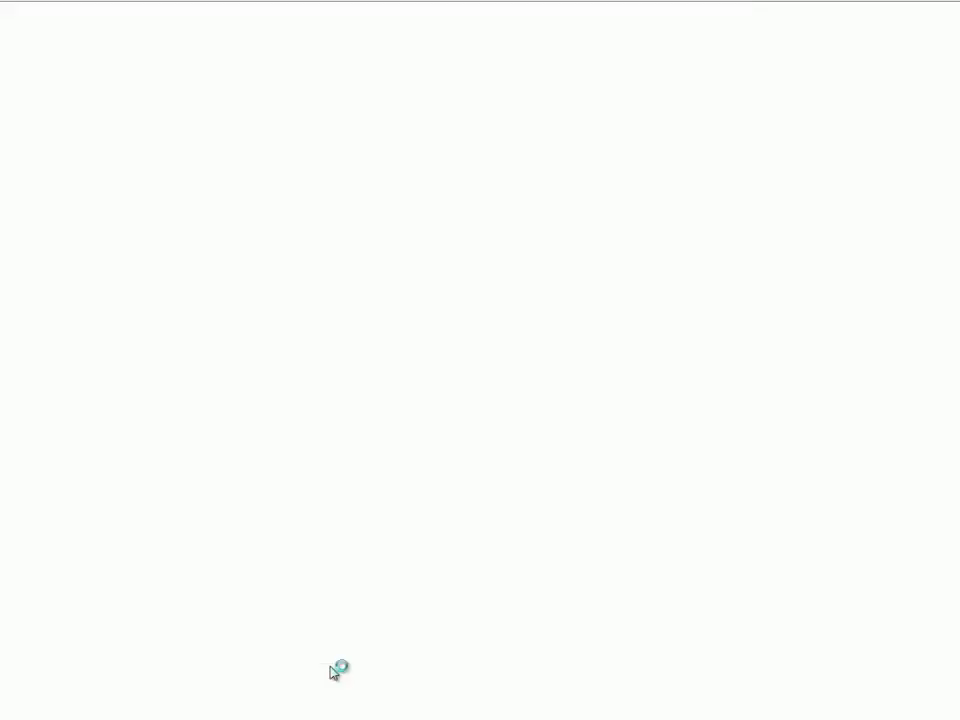
# Test the link on the sidebar's NAVER logo widget and close the page it opens.
pyautogui.scroll(-5, 552, 541)
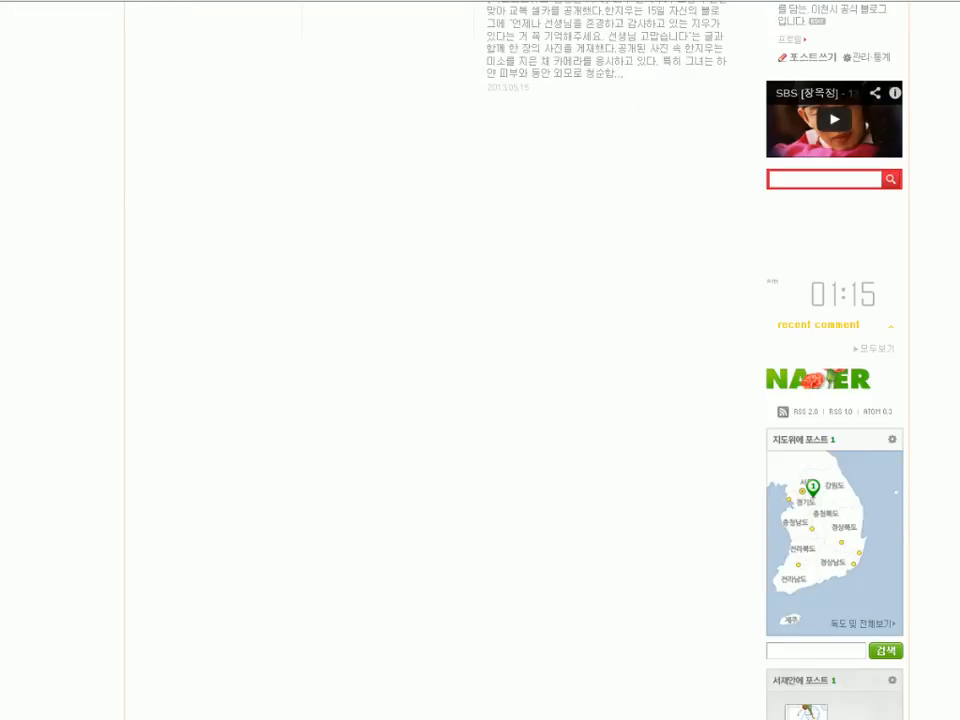
pyautogui.click(845, 385)
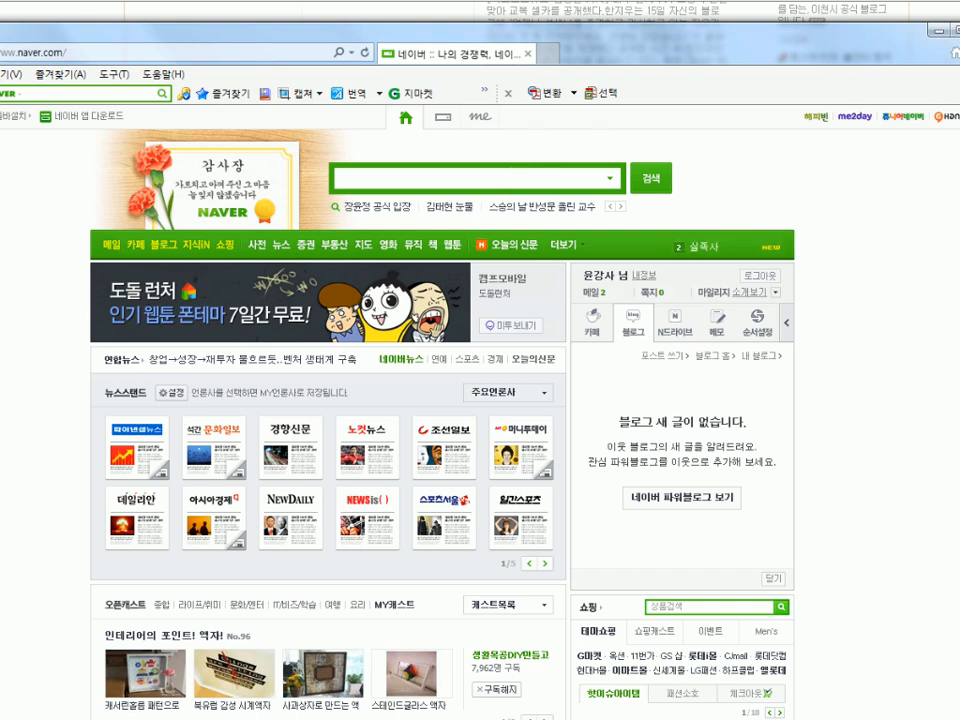
pyautogui.click(959, 31)
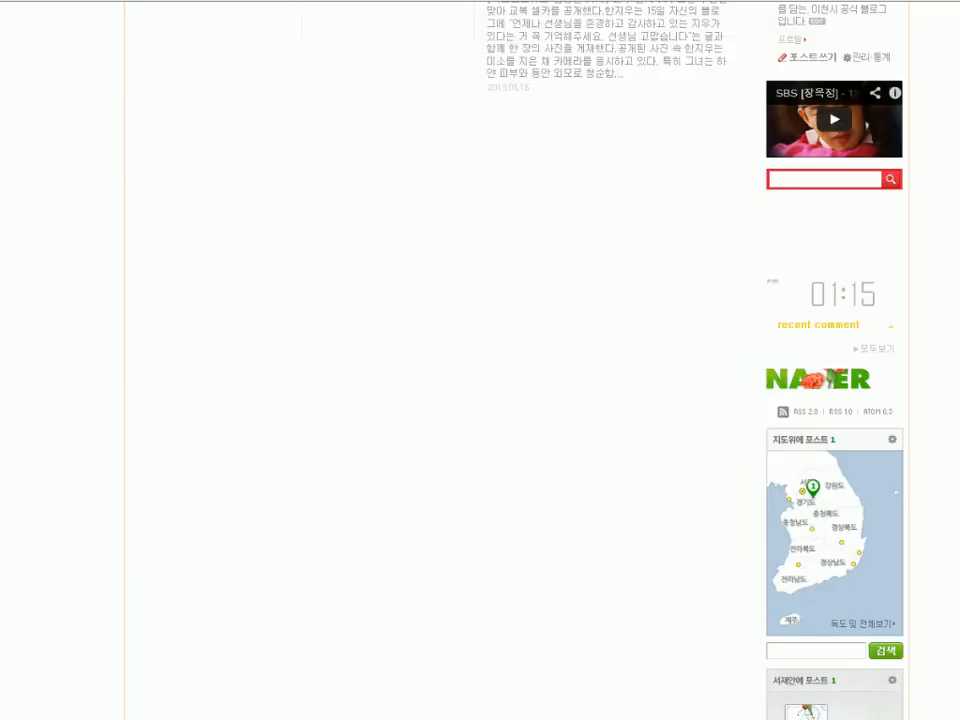
# Switch to Notepad and review the a and img tags in the linked image template and the finished code.
pyautogui.hotkey('alt', 'Tab')
pyautogui.click(300, 320)
pyautogui.moveTo(188, 262); pyautogui.dragTo(250, 315)
pyautogui.moveTo(246, 223); pyautogui.dragTo(465, 203)
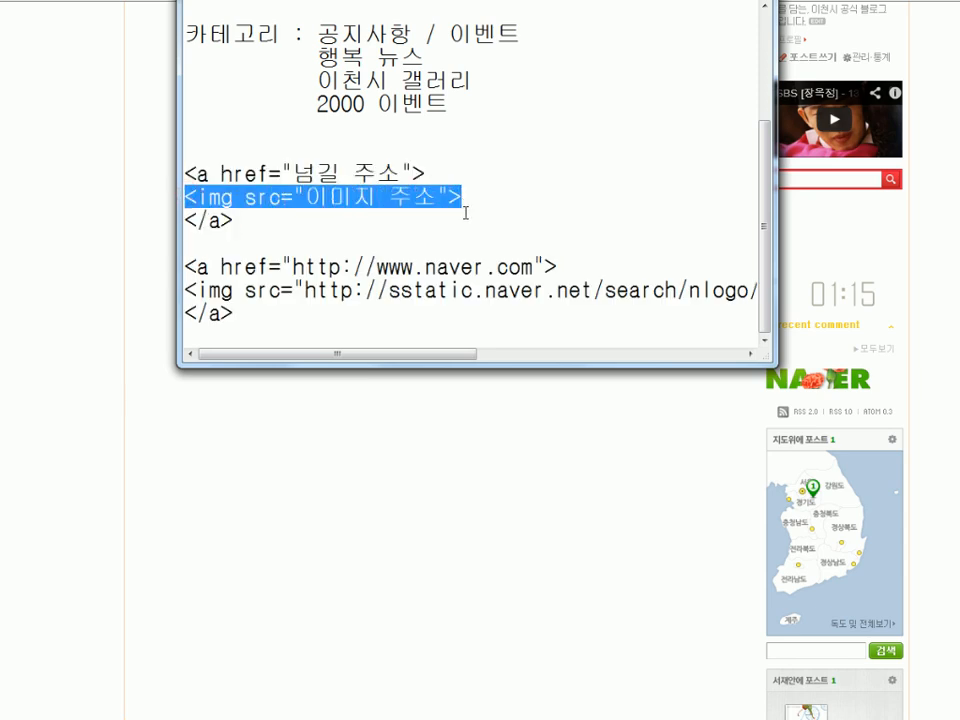
pyautogui.click(465, 212)
pyautogui.moveTo(196, 173); pyautogui.dragTo(418, 174)
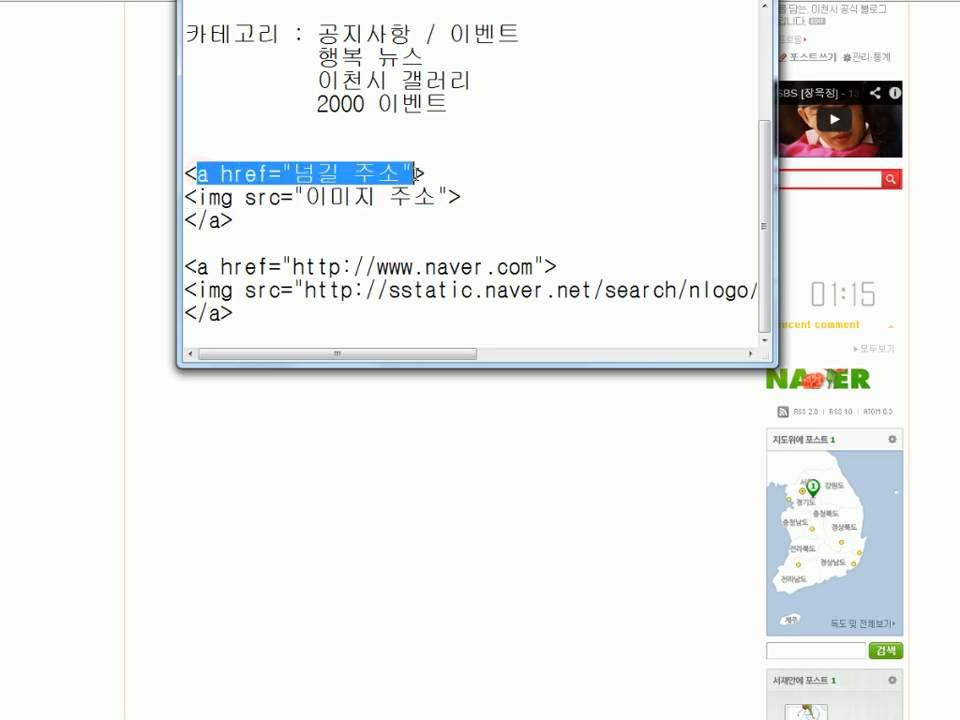
pyautogui.click(347, 193)
pyautogui.moveTo(212, 244); pyautogui.dragTo(182, 158)
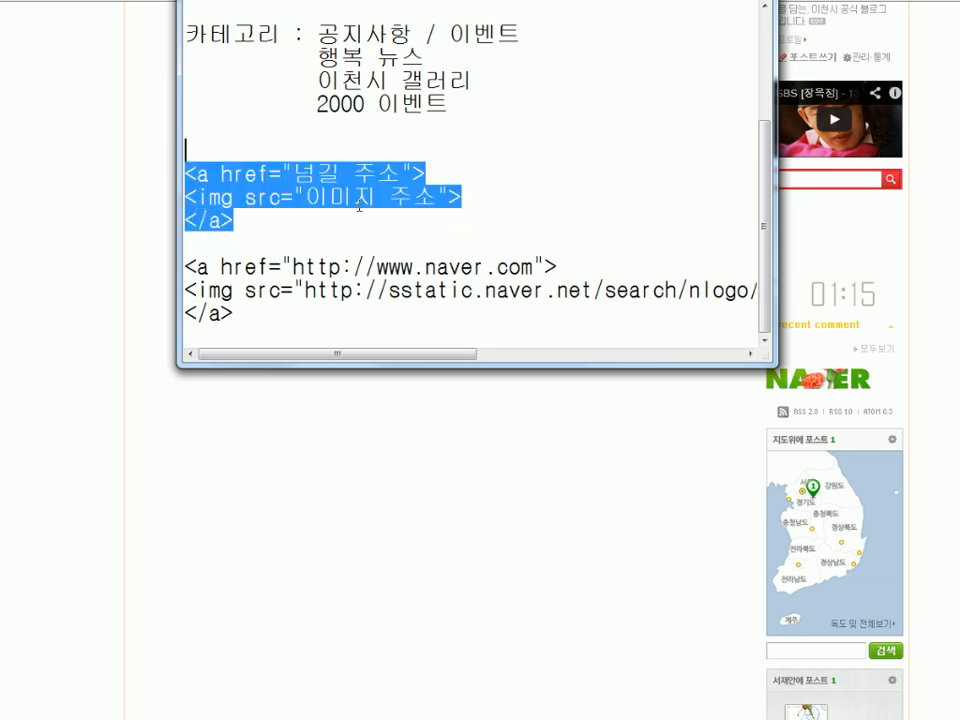
pyautogui.click(358, 204)
pyautogui.click(420, 209)
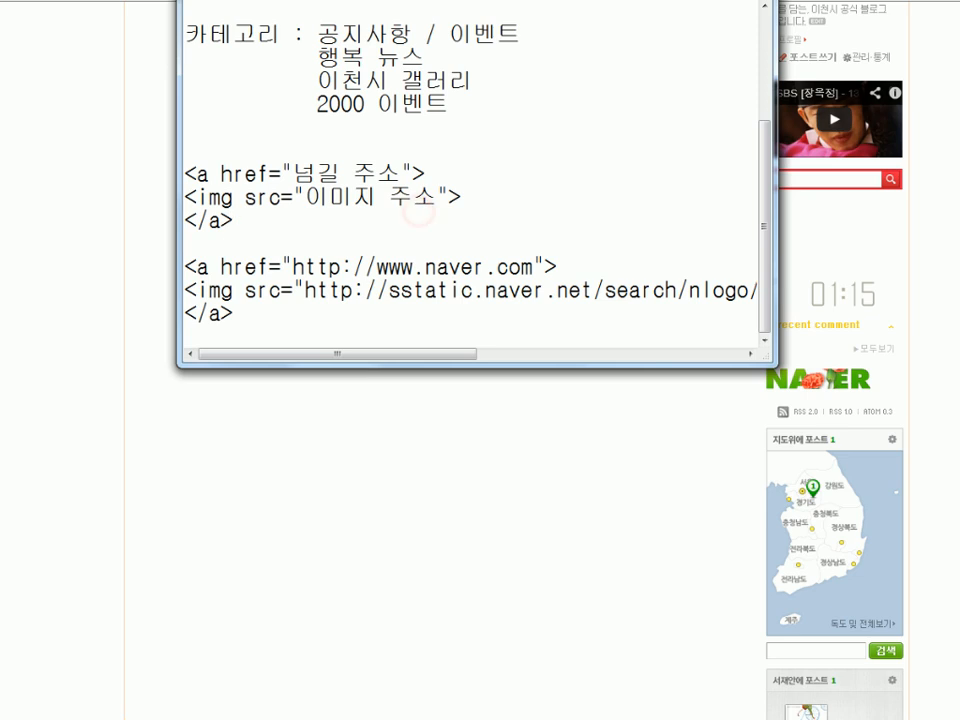
# Return to the blog and open the blog category settings in its administration page.
pyautogui.moveTo(958, 236); pyautogui.dragTo(958, 246)
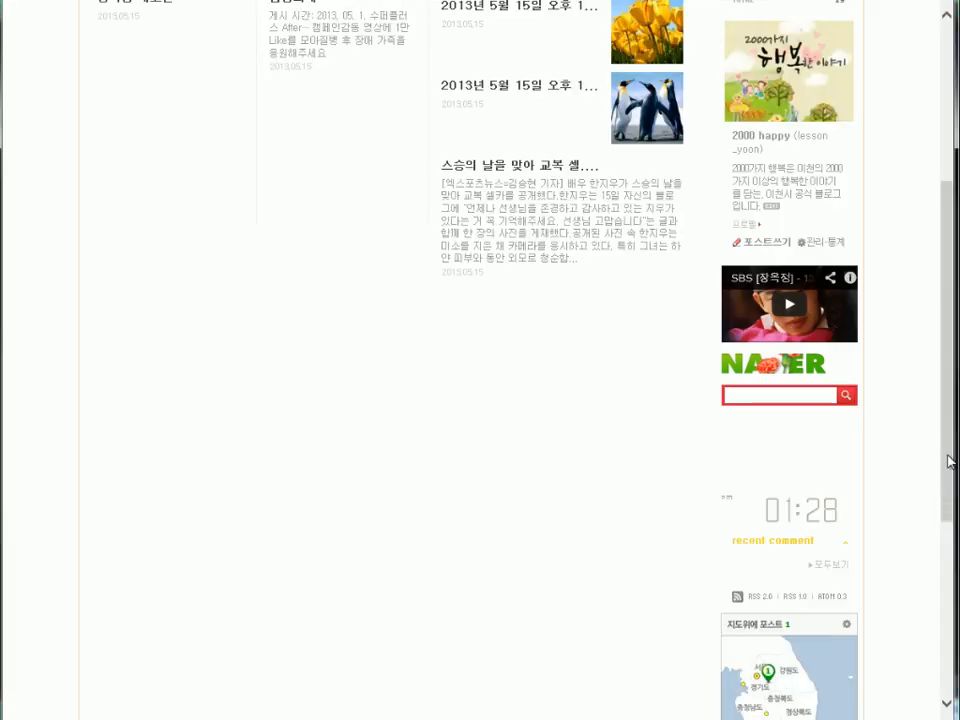
pyautogui.moveTo(947, 454); pyautogui.dragTo(948, 421)
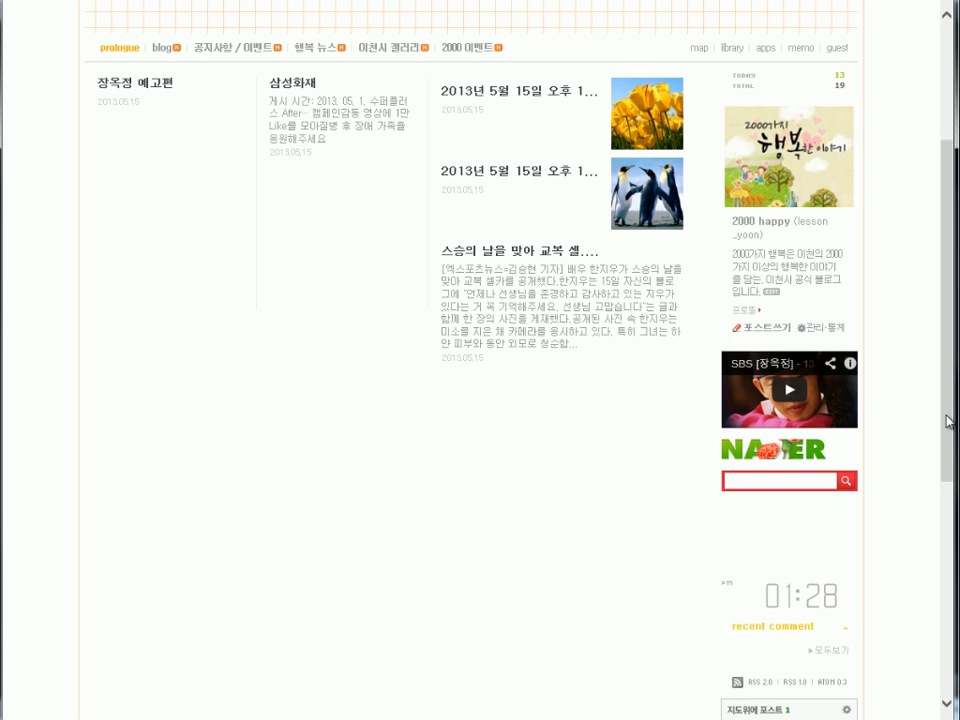
pyautogui.click(814, 330)
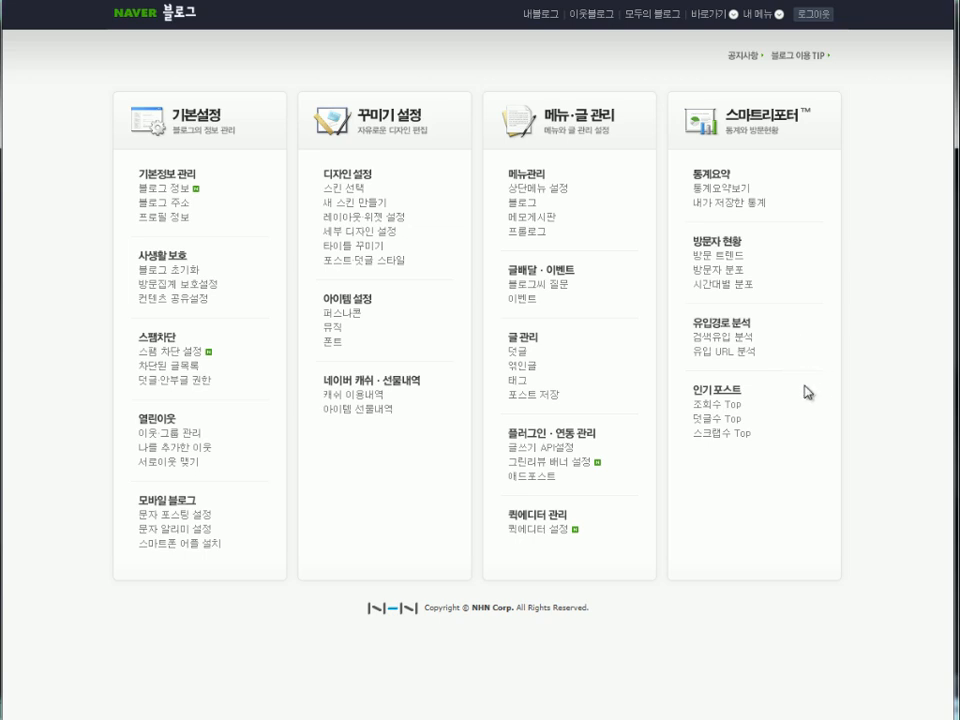
pyautogui.click(515, 207)
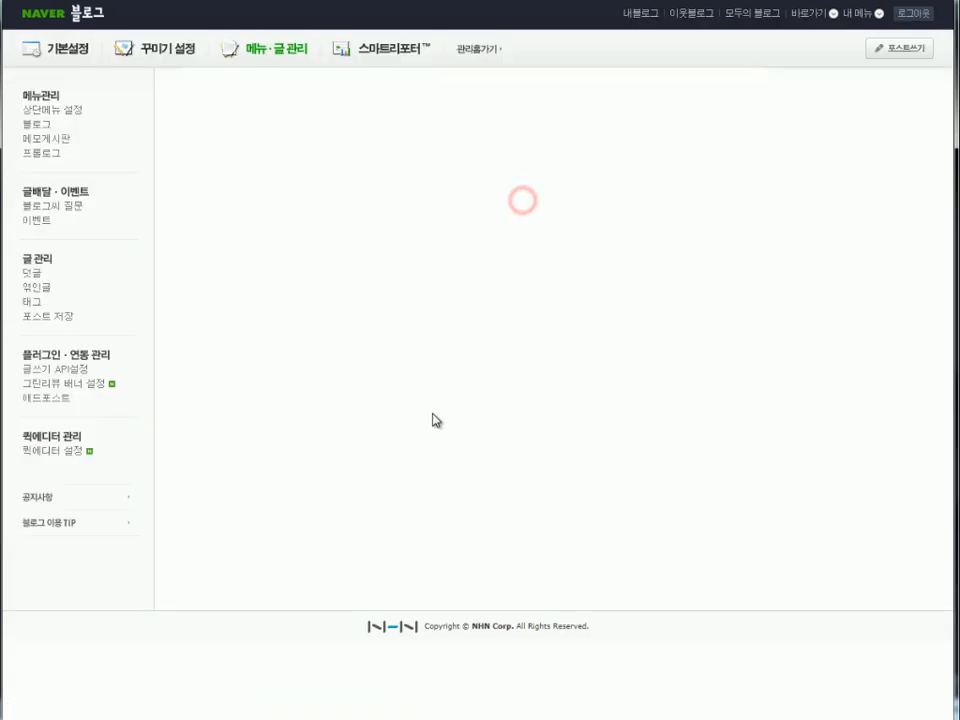
# Add a new blog category and name it 소스용 이미지.
pyautogui.click(240, 214)
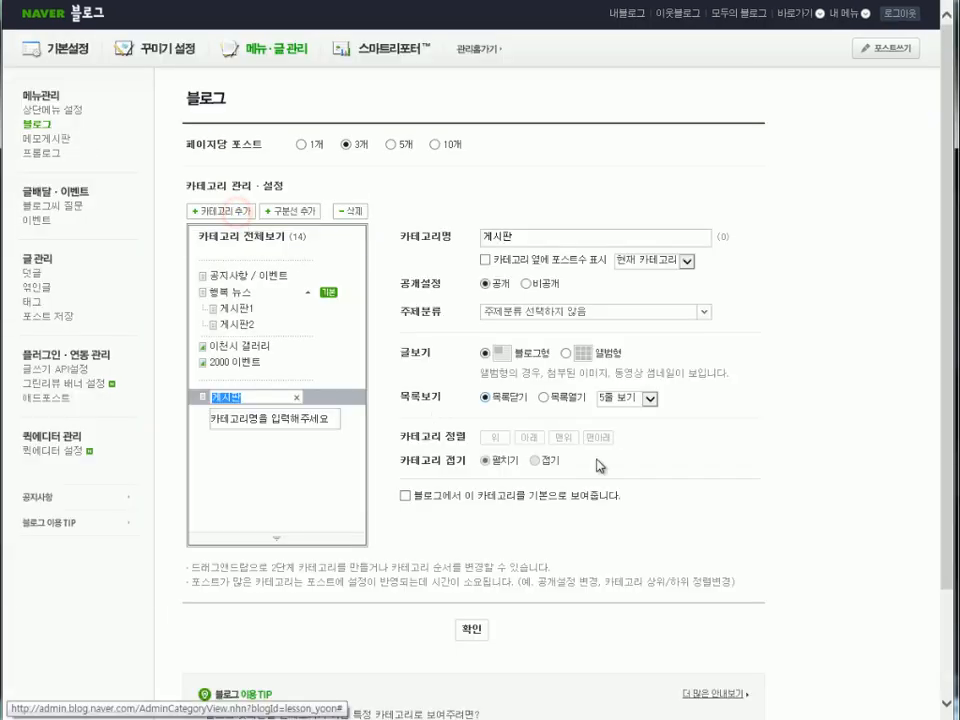
pyautogui.click(541, 240)
pyautogui.doubleClick(540, 241)
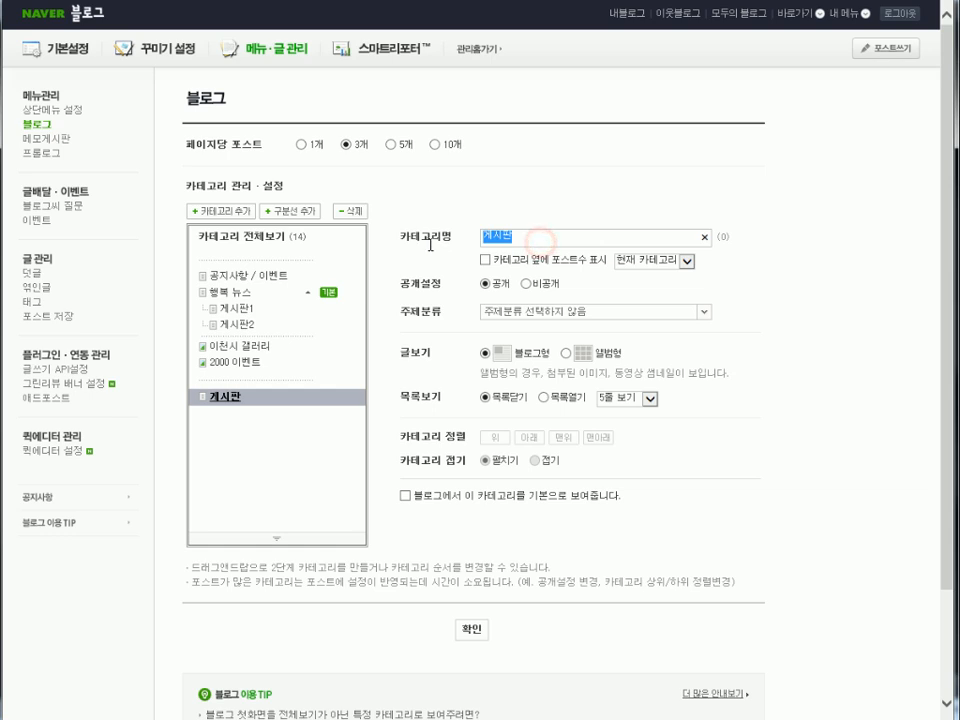
pyautogui.write('초숭ㅇ')
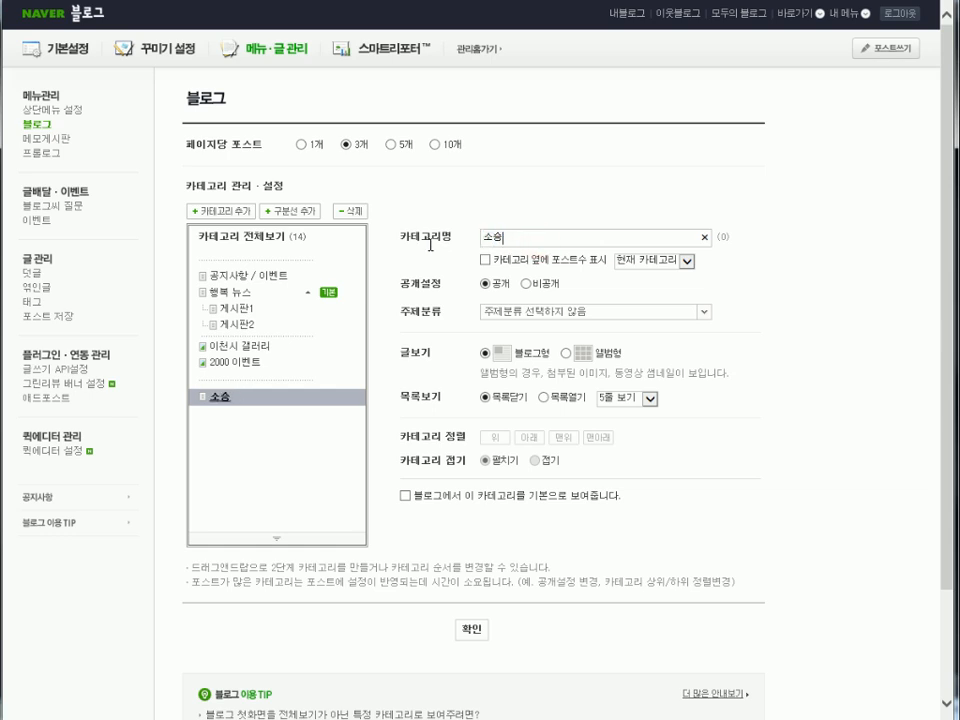
pyautogui.write('용 이미지')
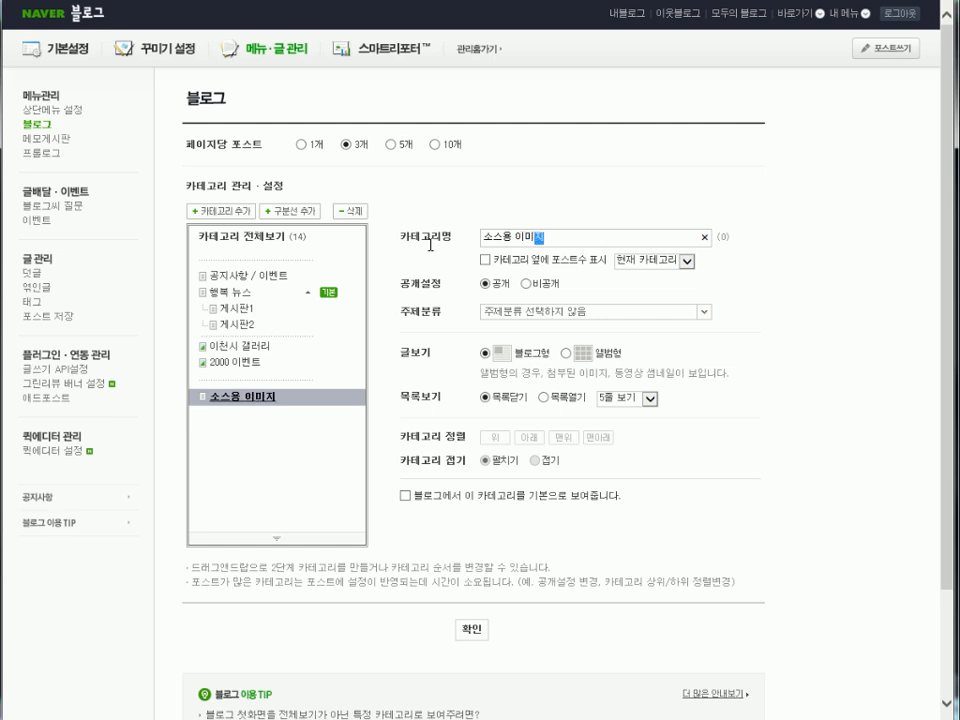
# Make the 소스용 이미지 category private (비공개) and save the category settings.
pyautogui.click(526, 283)
pyautogui.click(497, 379)
pyautogui.click(474, 631)
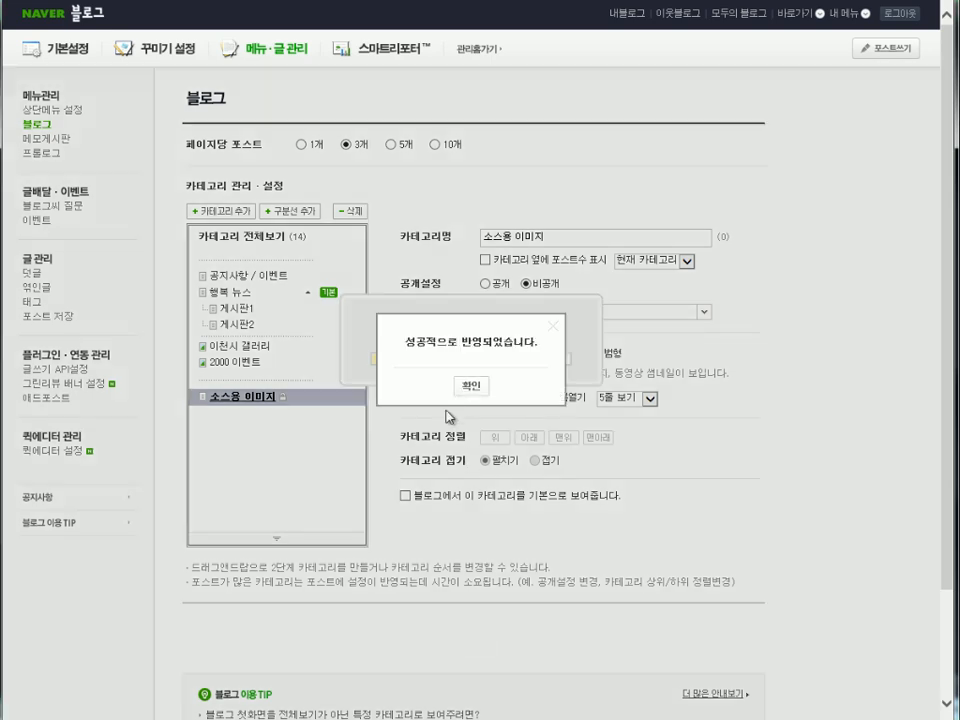
pyautogui.click(474, 396)
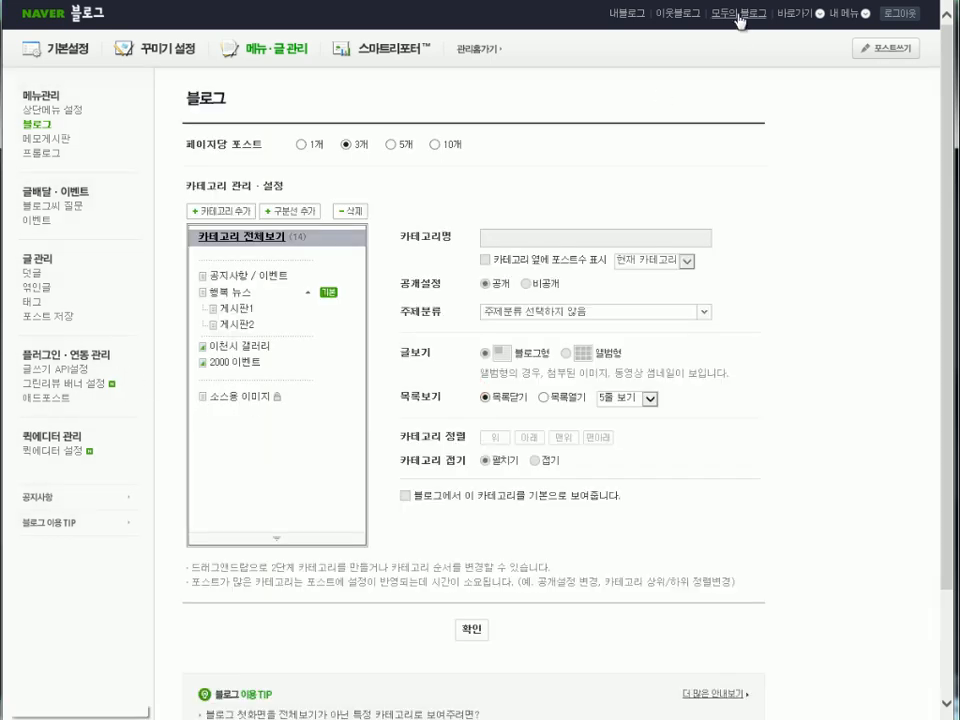
# Go to the blog's main page and start a new post in the 소스용 이미지 category.
pyautogui.click(622, 15)
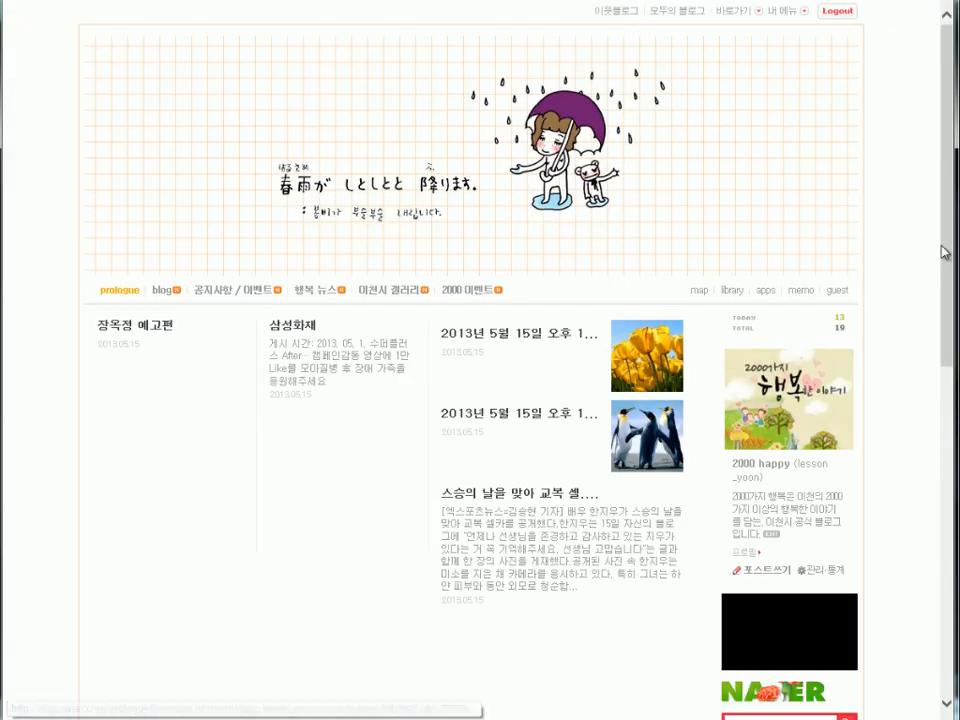
pyautogui.moveTo(943, 237); pyautogui.dragTo(943, 407)
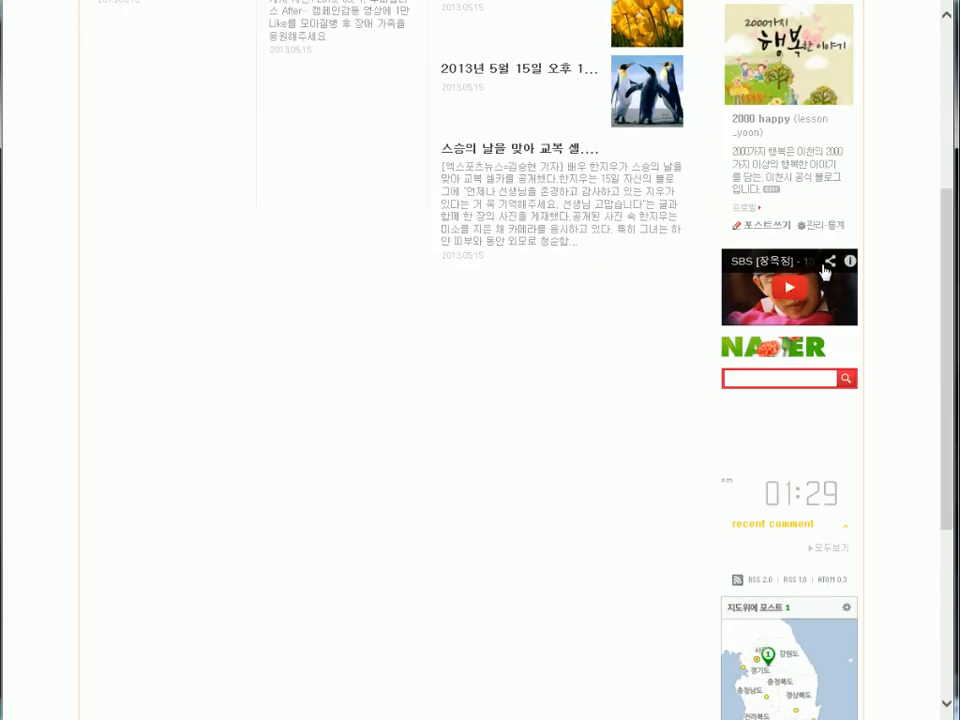
pyautogui.click(776, 230)
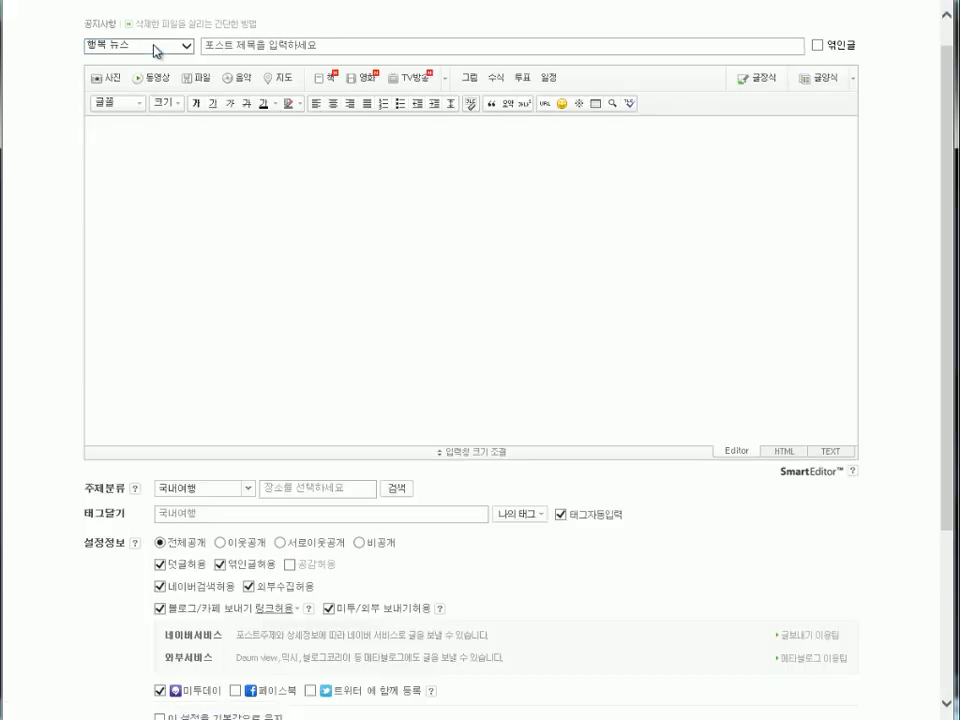
pyautogui.click(134, 46)
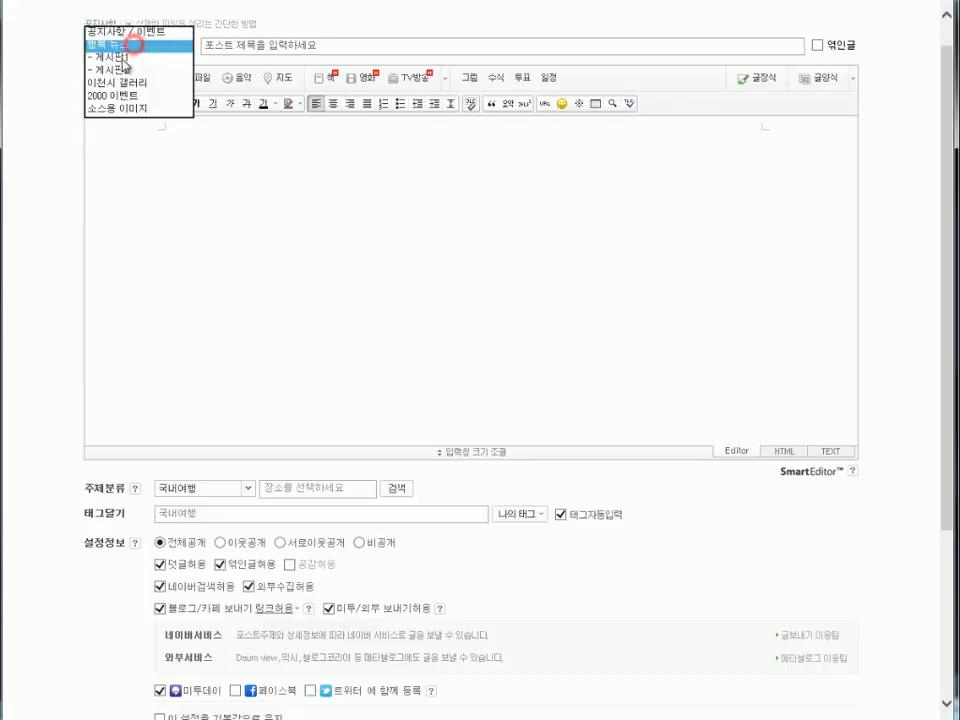
pyautogui.click(110, 113)
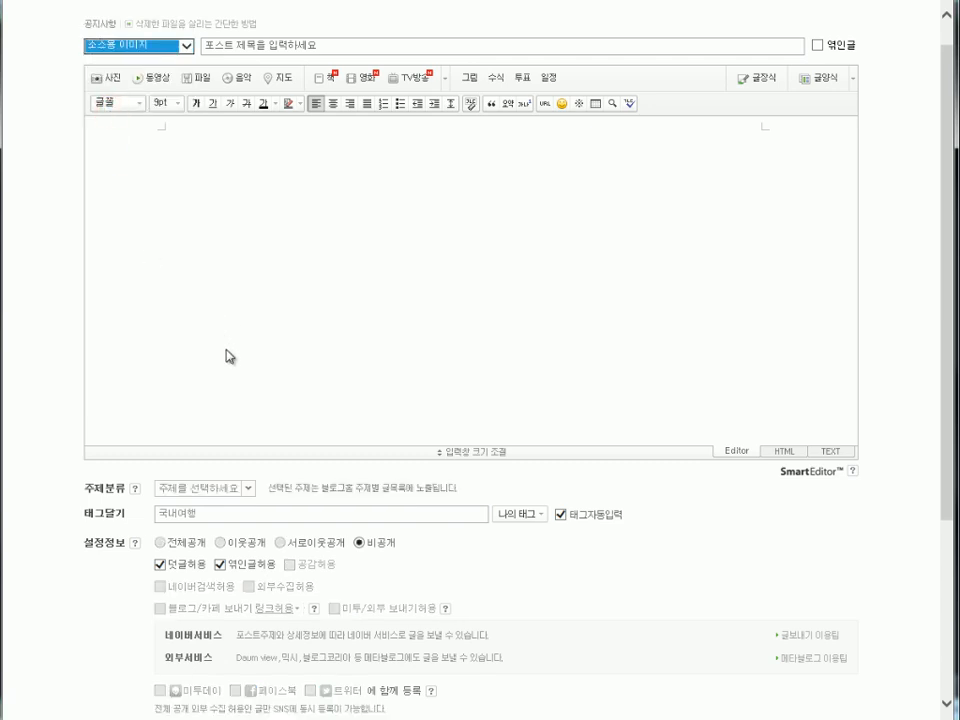
# Upload facebook.gif from the 블로그제작 folder into the post body and inspect the inserted image's size settings.
pyautogui.click(104, 89)
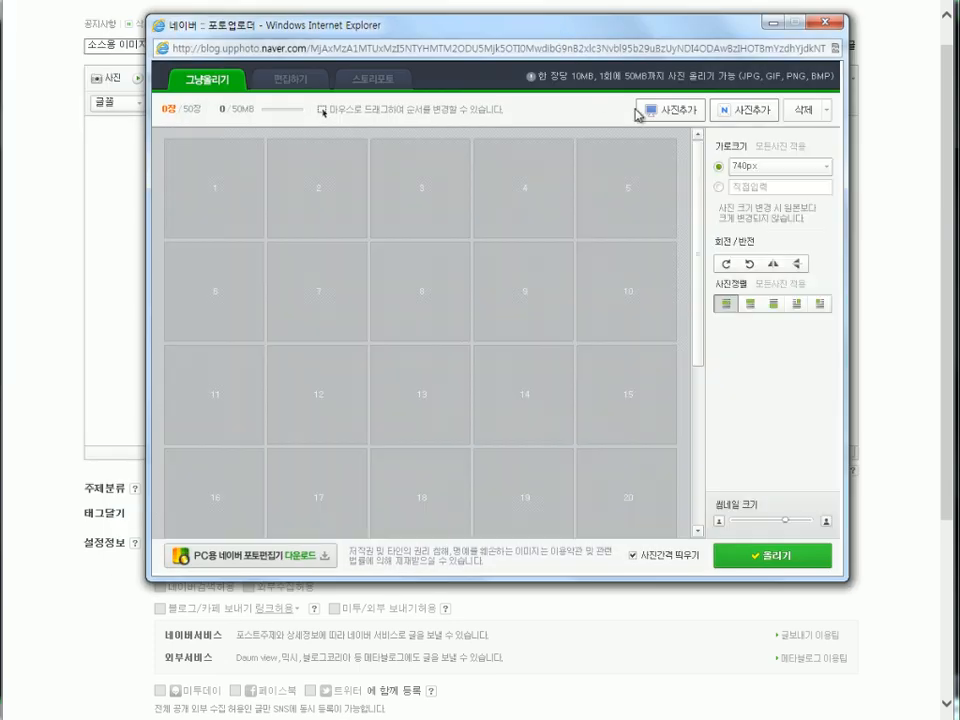
pyautogui.click(664, 111)
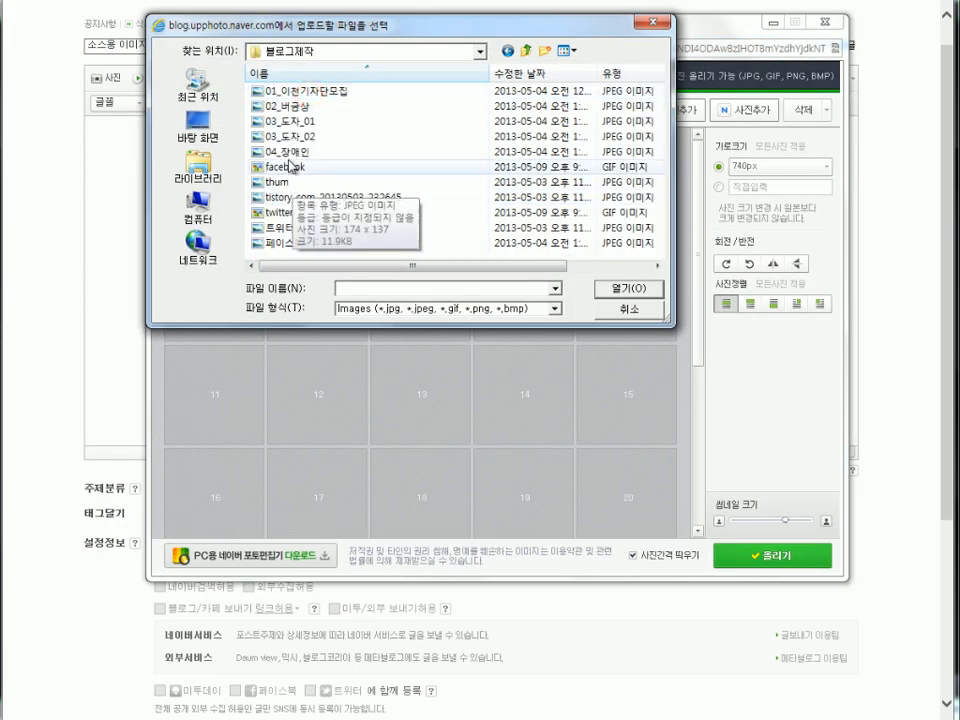
pyautogui.click(288, 168)
pyautogui.click(648, 291)
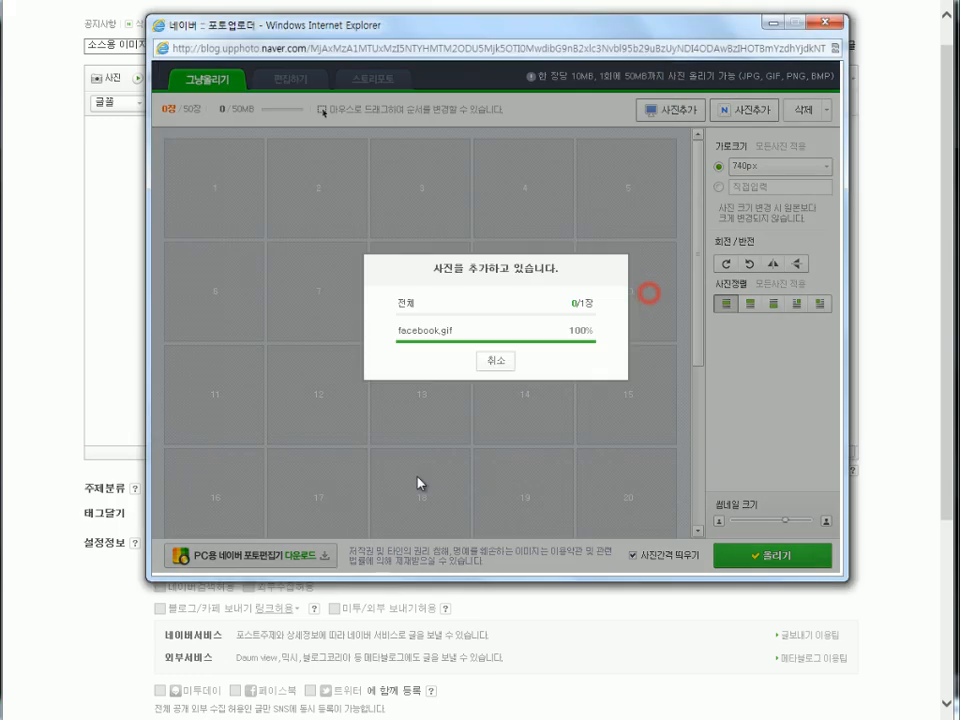
pyautogui.click(789, 565)
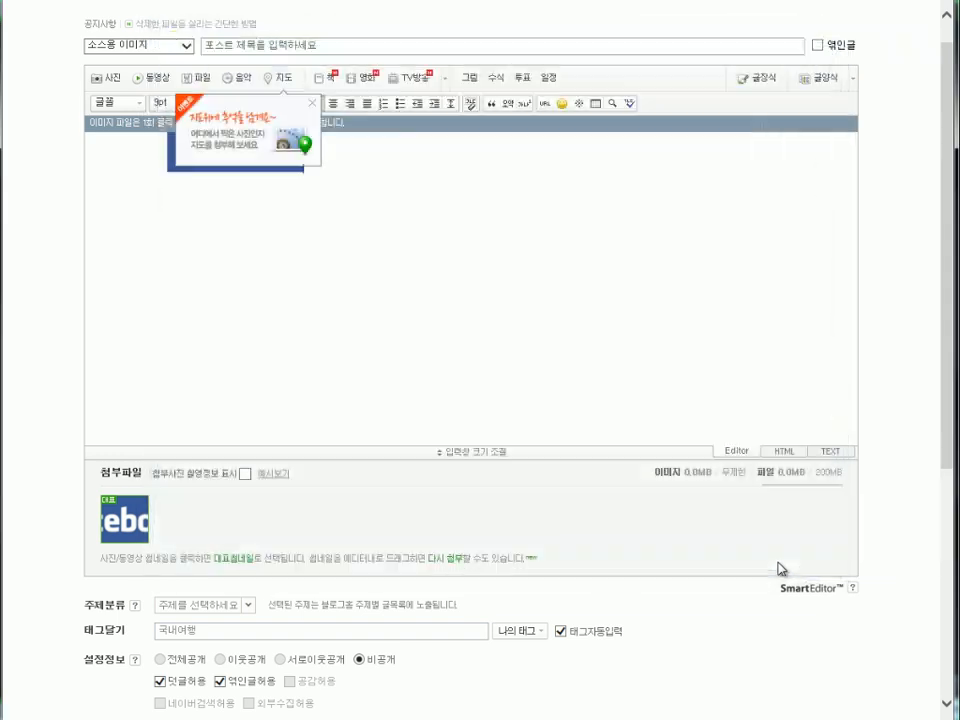
pyautogui.click(312, 106)
pyautogui.click(231, 163)
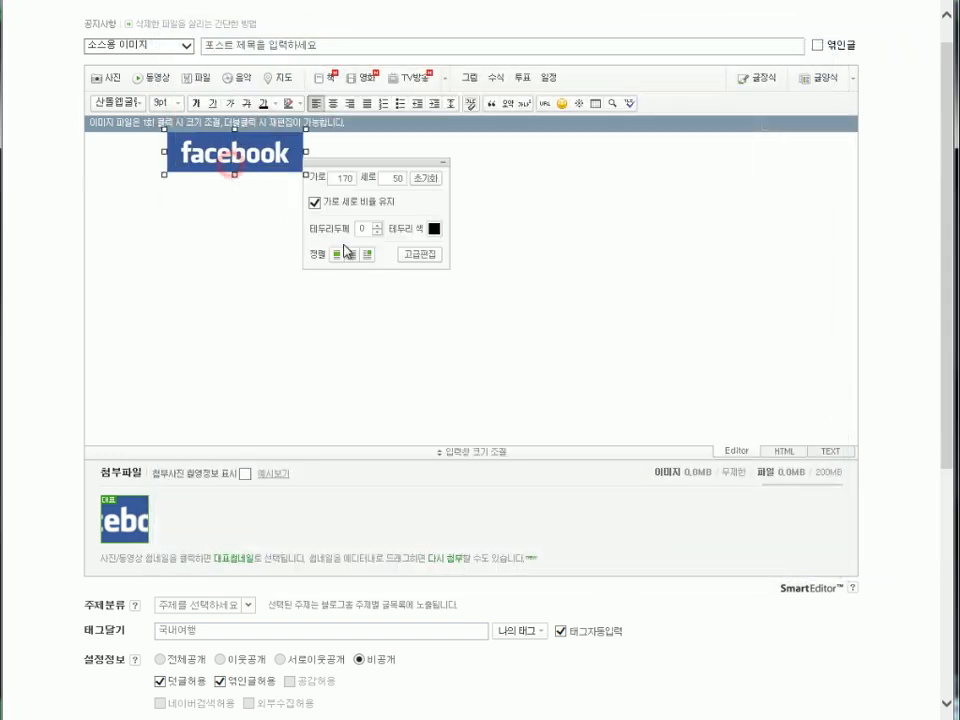
pyautogui.click(184, 324)
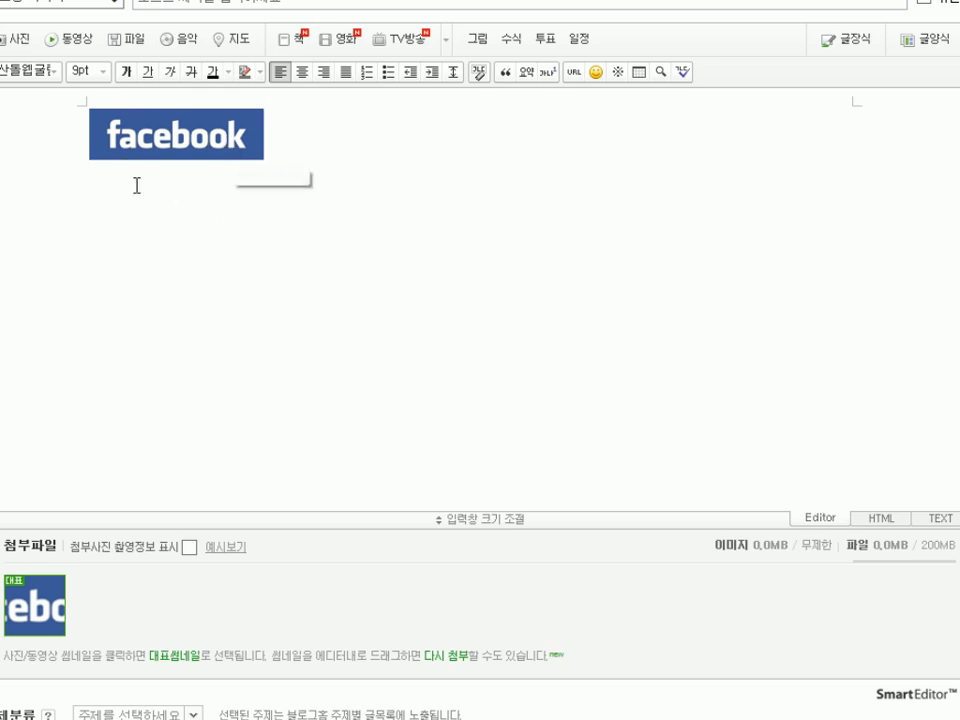
# Copy the entire HTML source of the post containing the facebook image, and publish the post.
pyautogui.click(889, 521)
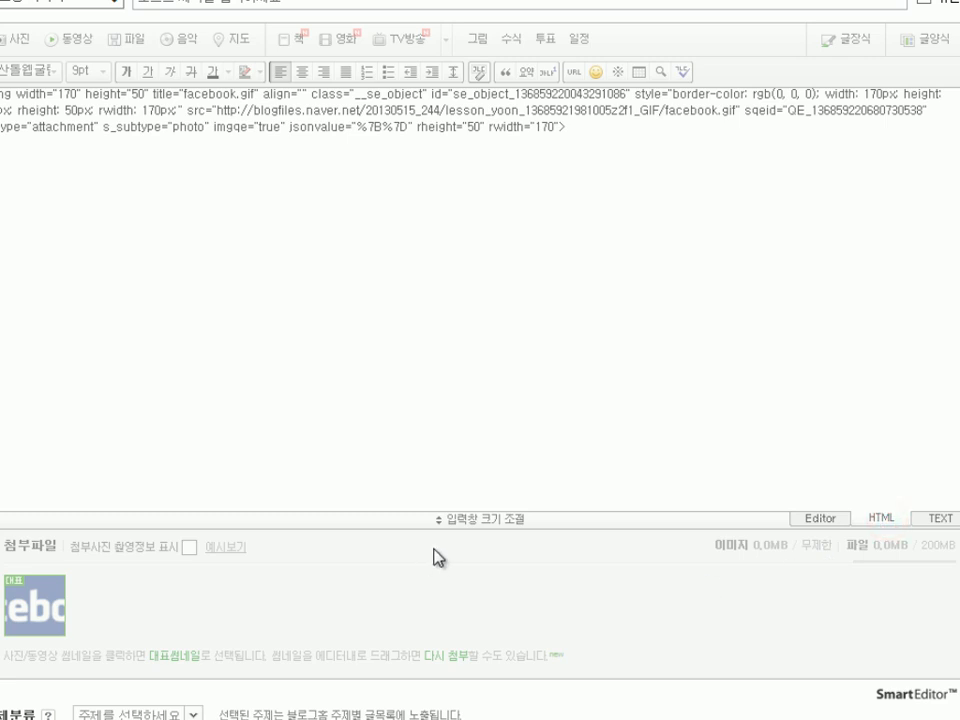
pyautogui.hotkey('ctrl', 'a')
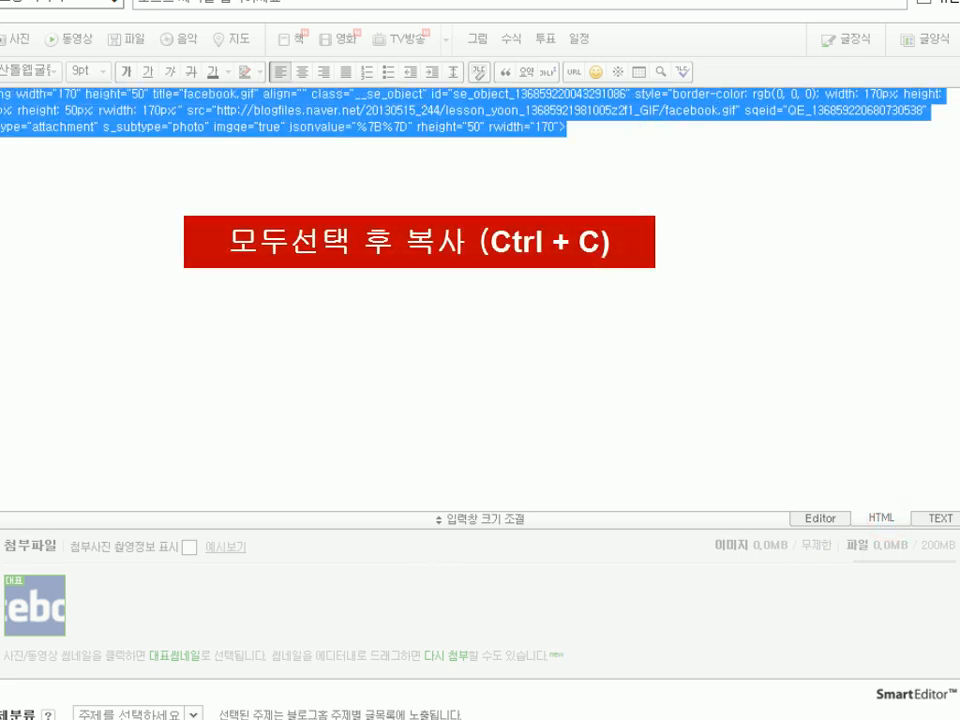
pyautogui.click(118, 332)
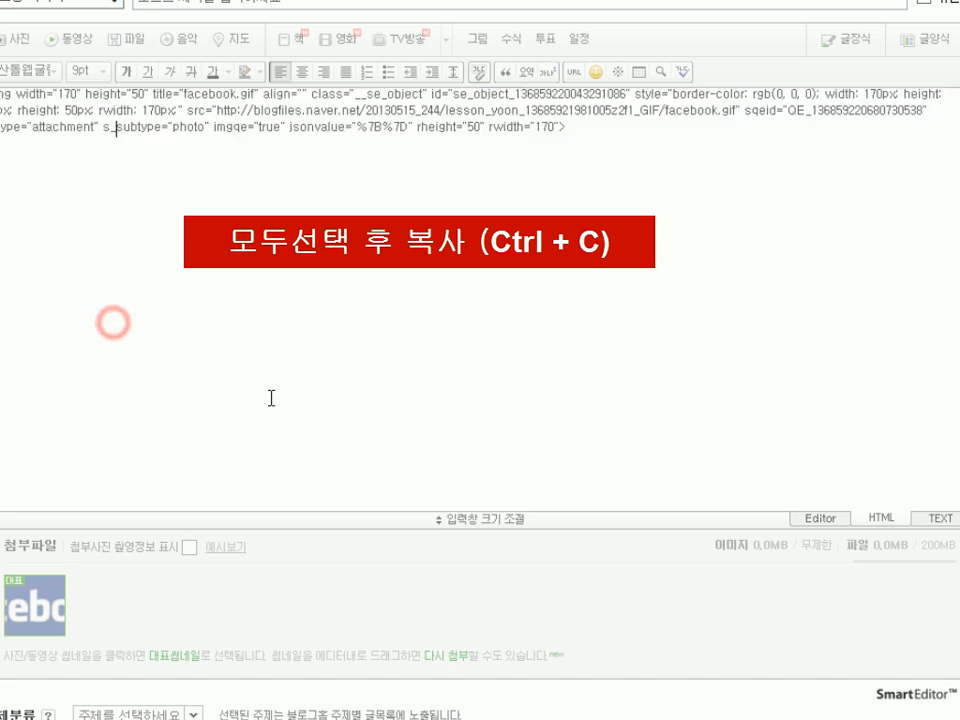
pyautogui.scroll(-5, 369, 497)
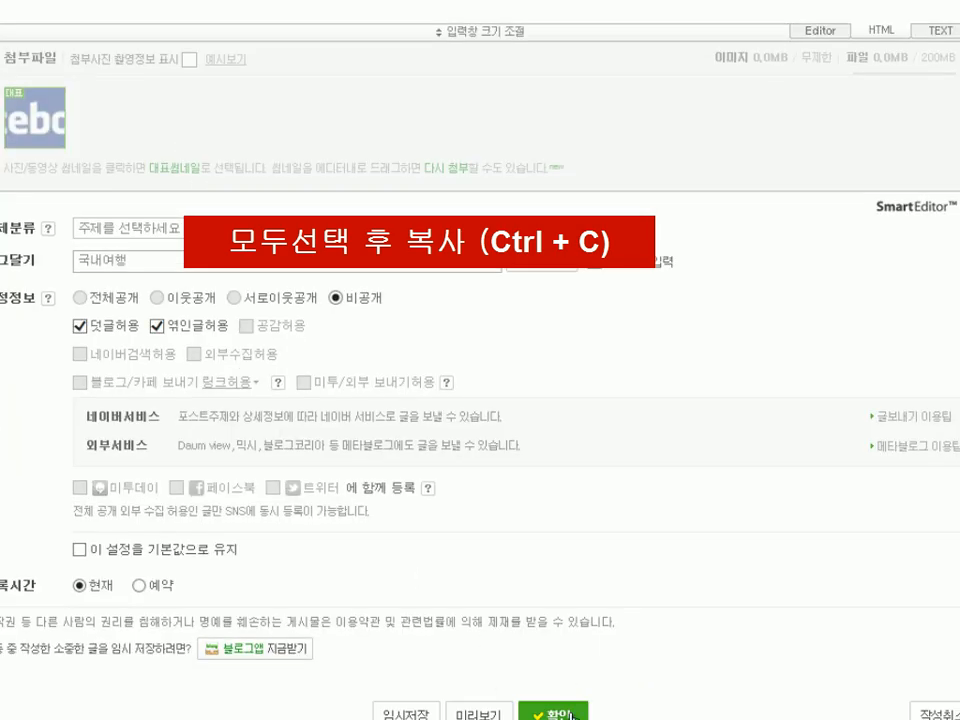
pyautogui.click(566, 714)
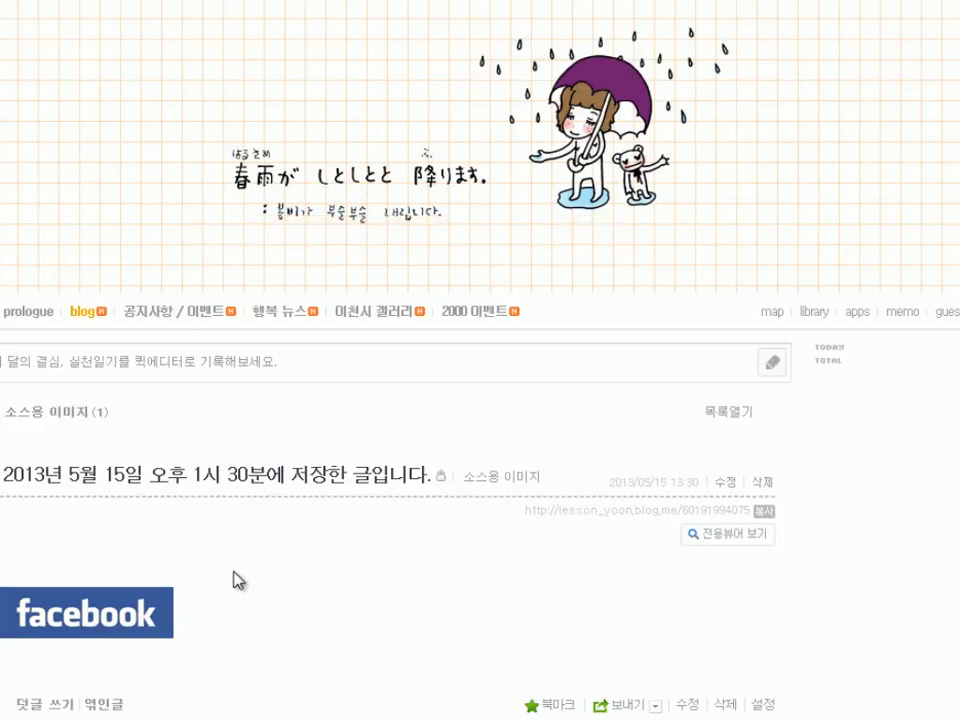
# Open the blog's layout and widget settings and start registering a custom widget.
pyautogui.scroll(-5, 236, 579)
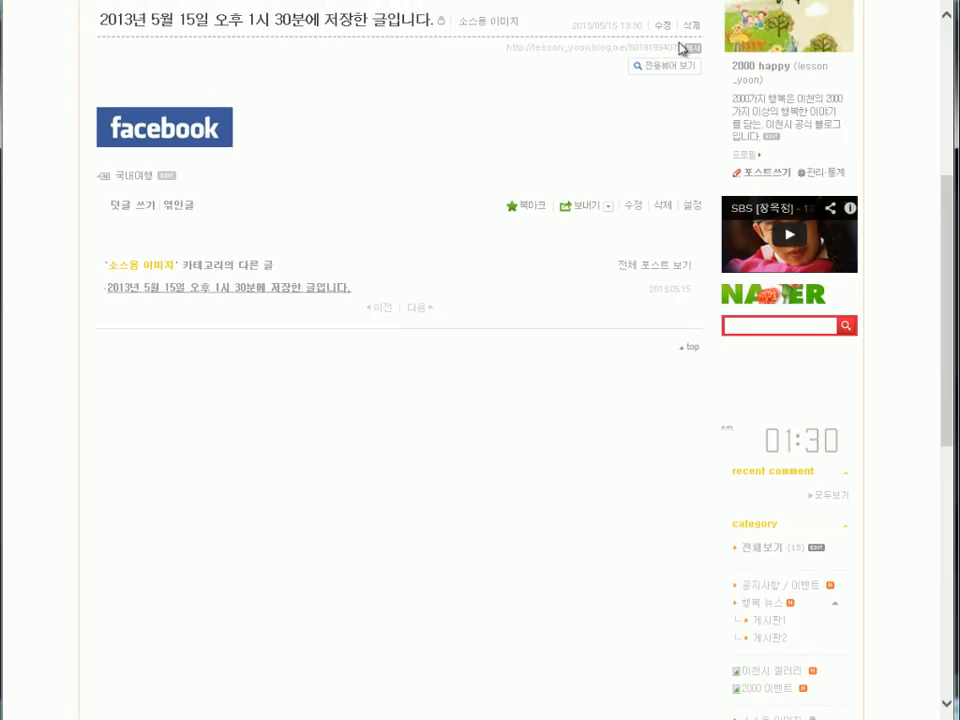
pyautogui.click(815, 174)
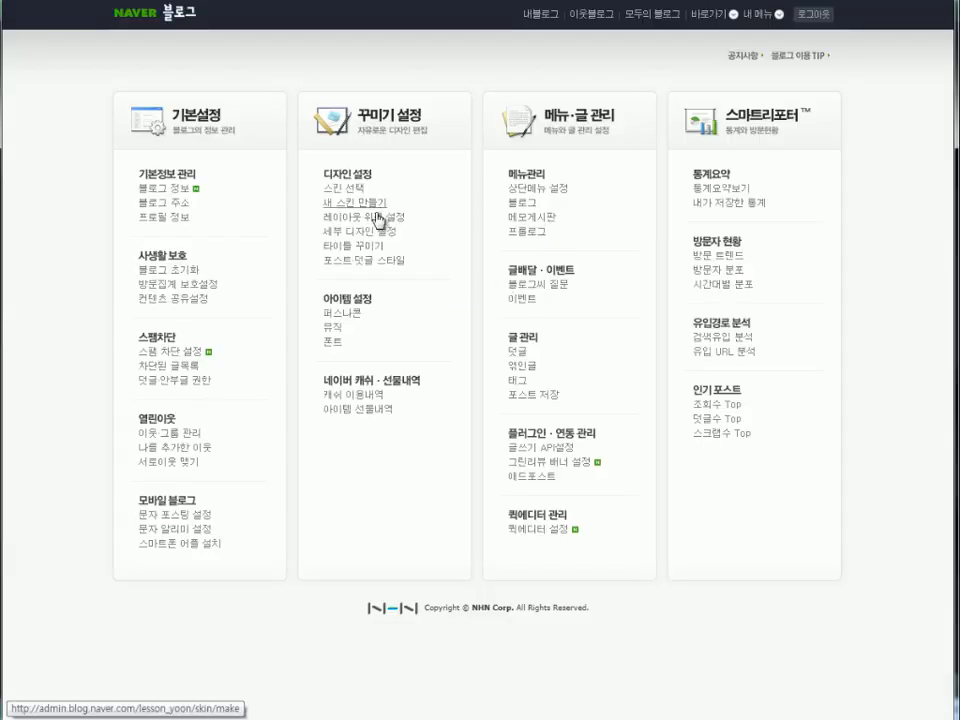
pyautogui.click(376, 216)
pyautogui.moveTo(947, 282); pyautogui.dragTo(944, 537)
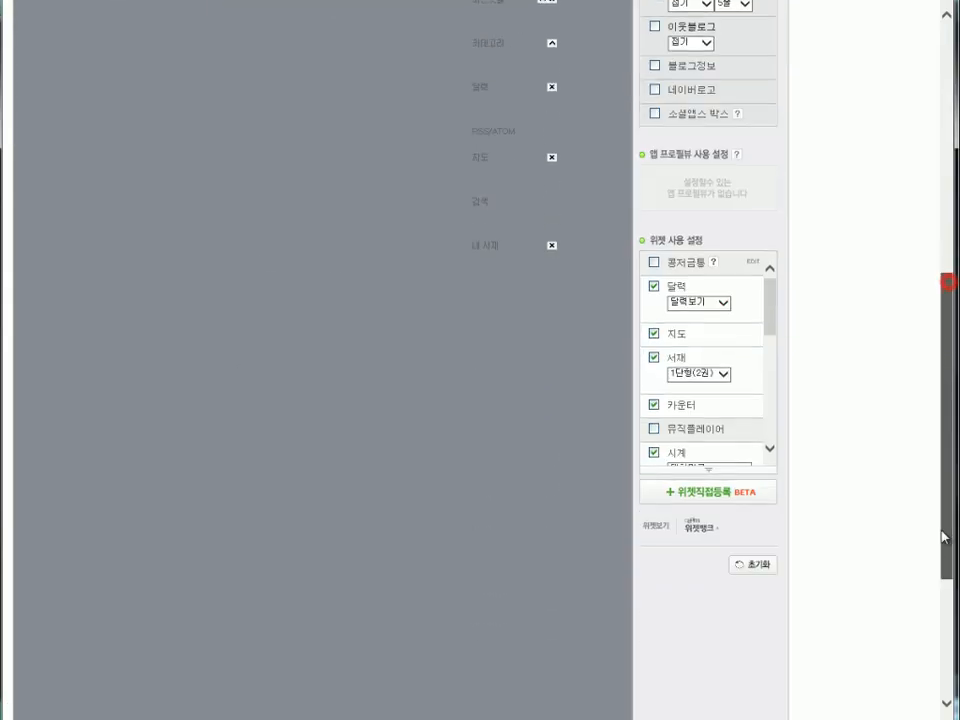
pyautogui.click(724, 493)
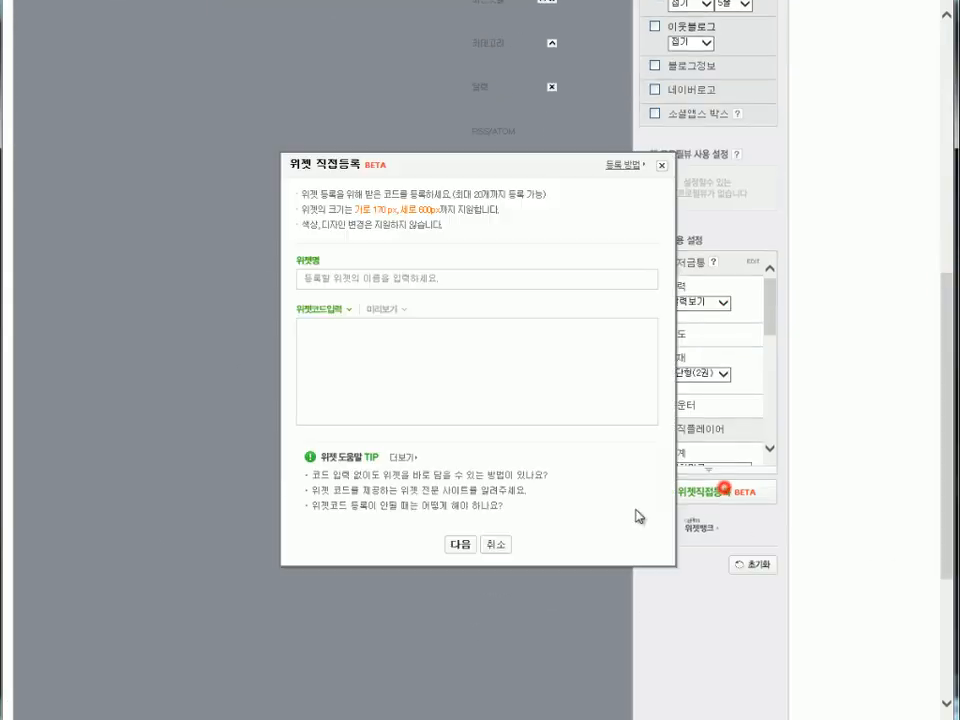
# Name the widget 페이스북, paste the copied image code into it, preview it and register it.
pyautogui.click(325, 276)
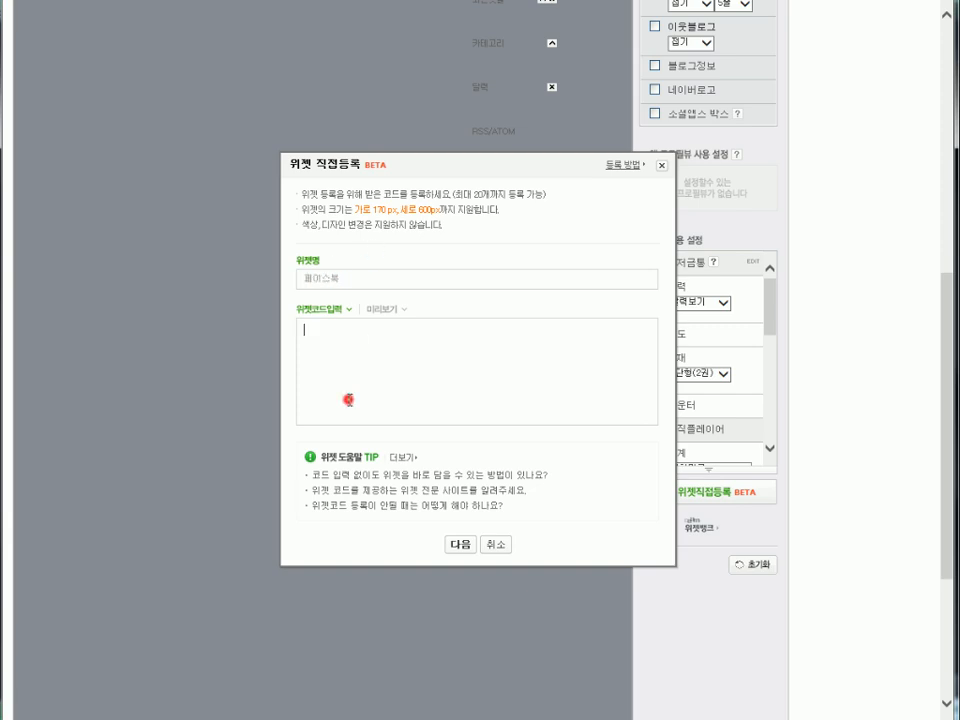
pyautogui.hotkey('ctrl', 'v')
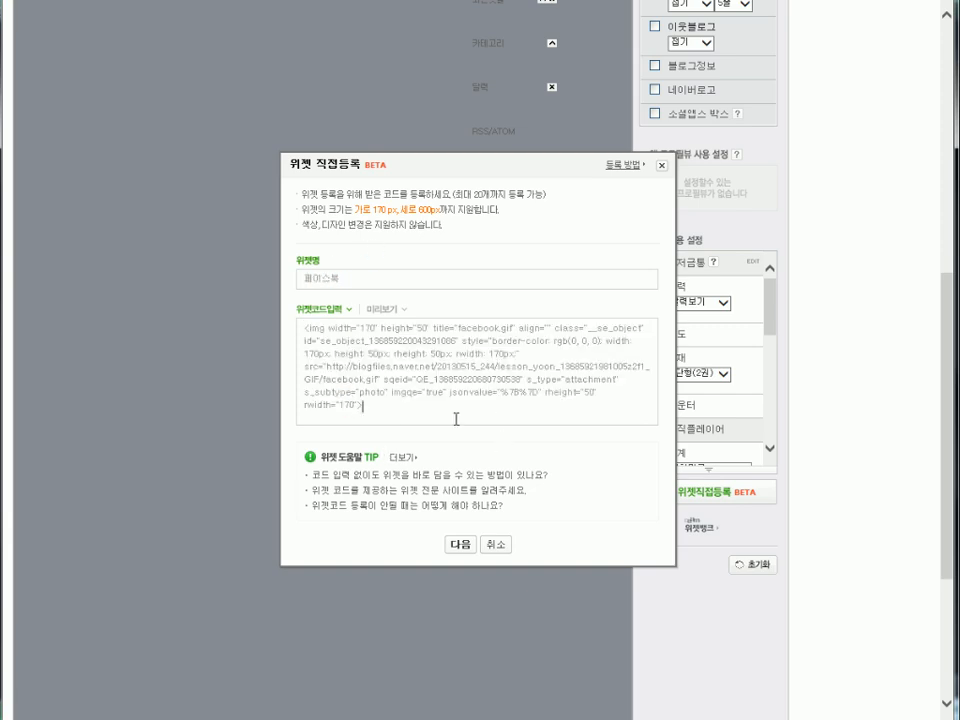
pyautogui.click(389, 311)
pyautogui.click(478, 506)
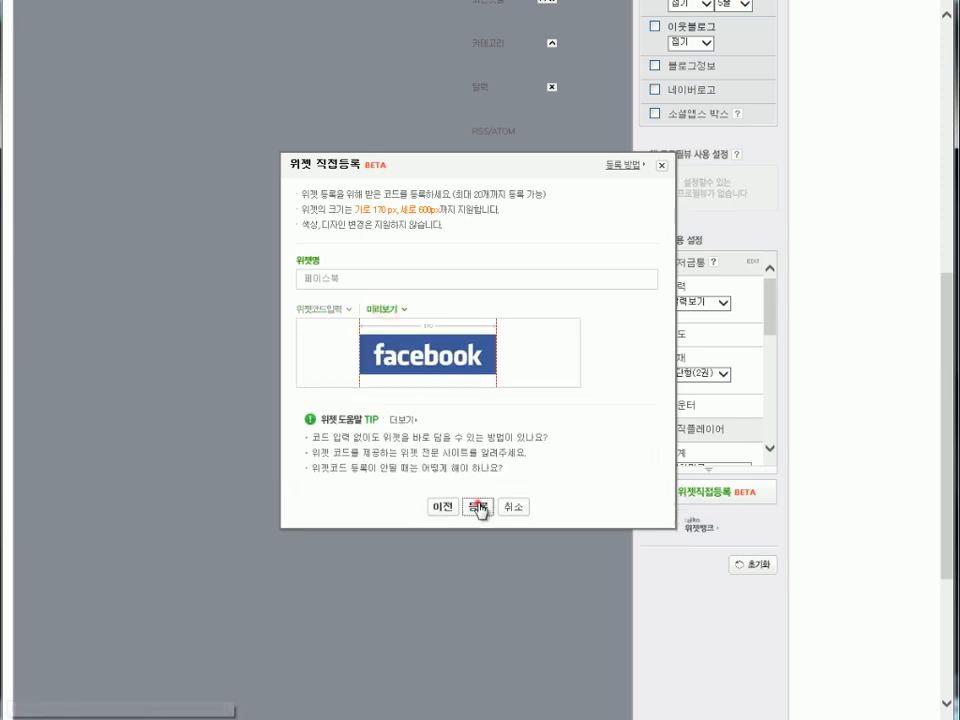
pyautogui.click(456, 386)
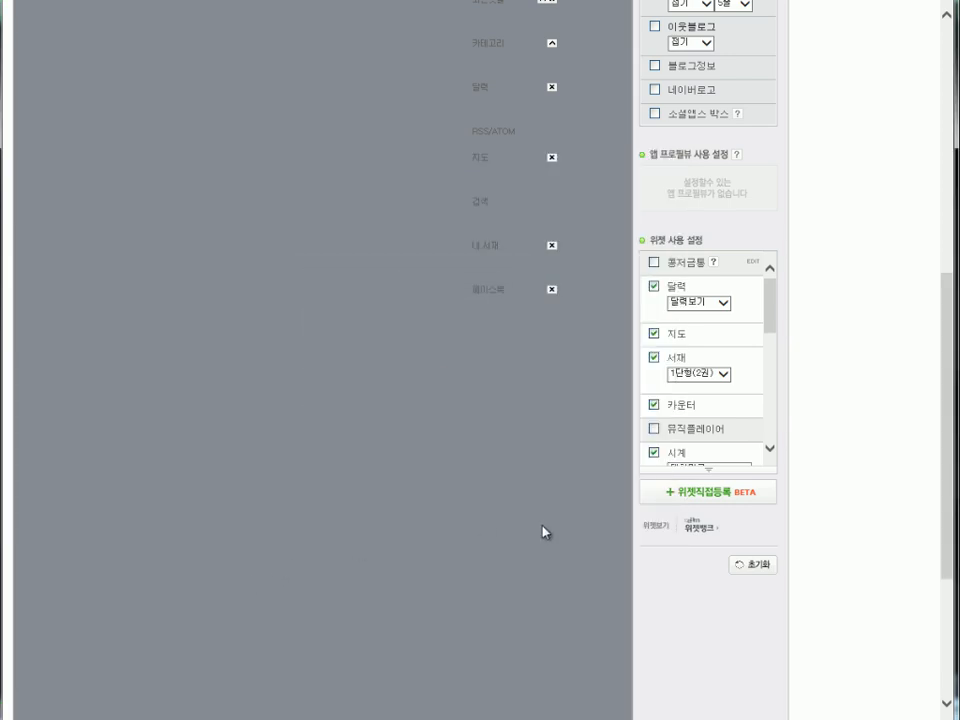
# Move the 페이스북 widget up between the NAVER image widget and the search widget, and apply the layout to the blog.
pyautogui.moveTo(945, 333); pyautogui.dragTo(915, 248)
pyautogui.moveTo(480, 486); pyautogui.dragTo(488, 126)
pyautogui.moveTo(948, 233); pyautogui.dragTo(782, 608)
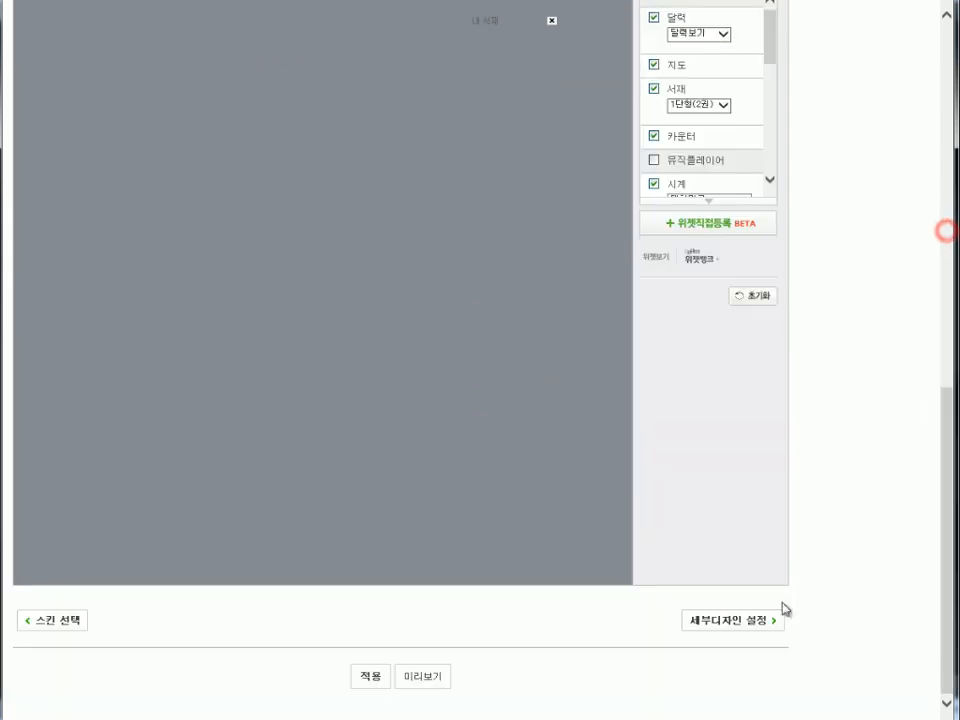
pyautogui.click(367, 676)
pyautogui.click(430, 385)
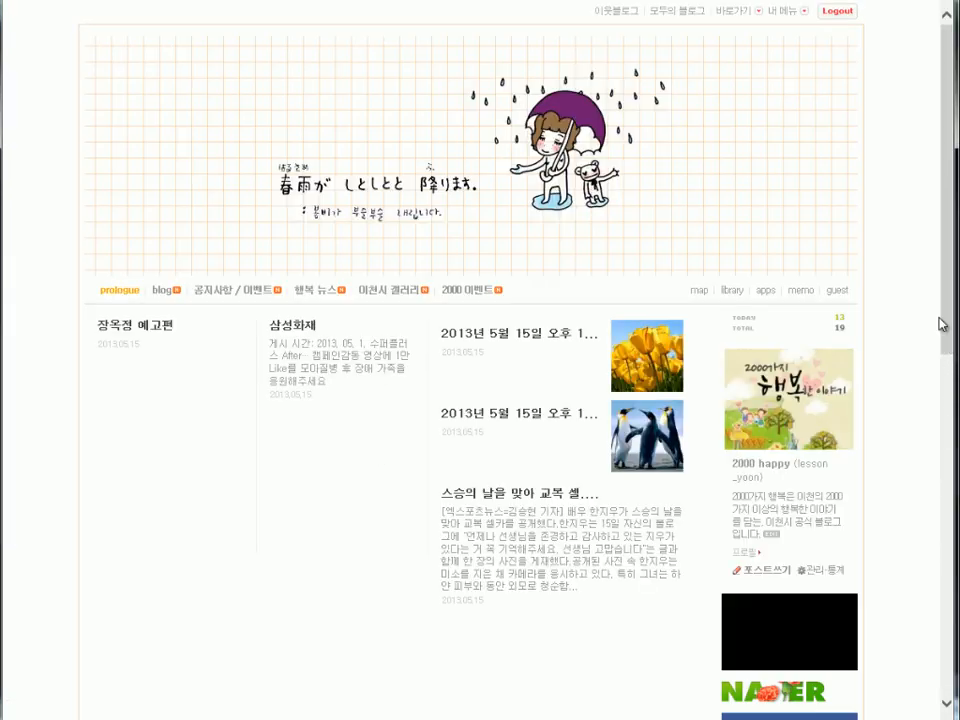
# Check the facebook image widget in the blog's sidebar, and start a new post in the 소스용 이미지 category.
pyautogui.moveTo(940, 323); pyautogui.dragTo(943, 443)
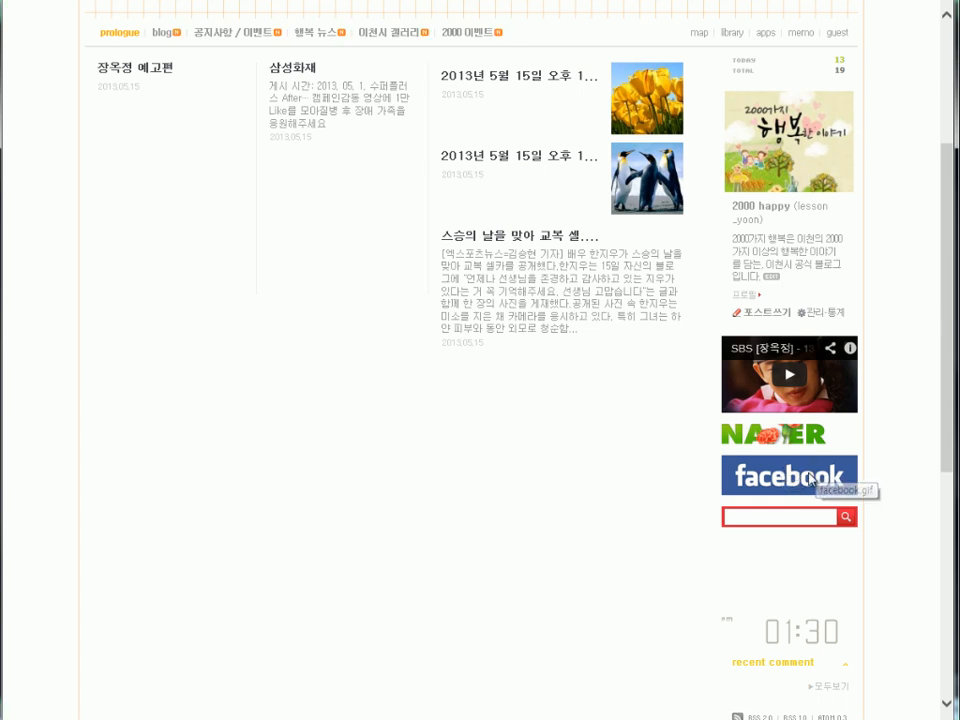
pyautogui.click(846, 479)
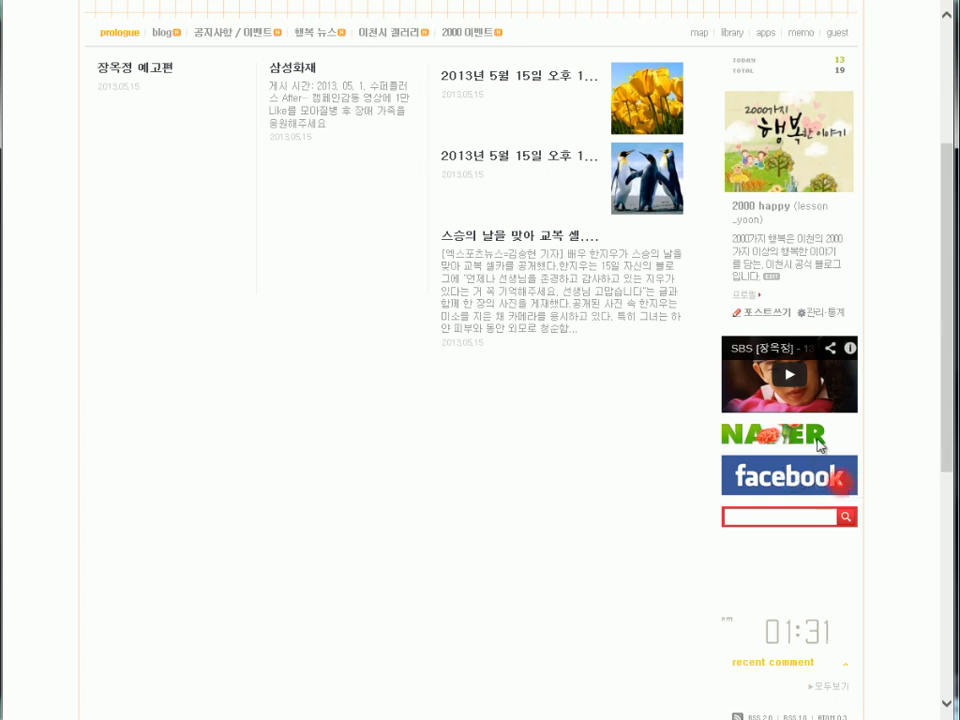
pyautogui.click(762, 312)
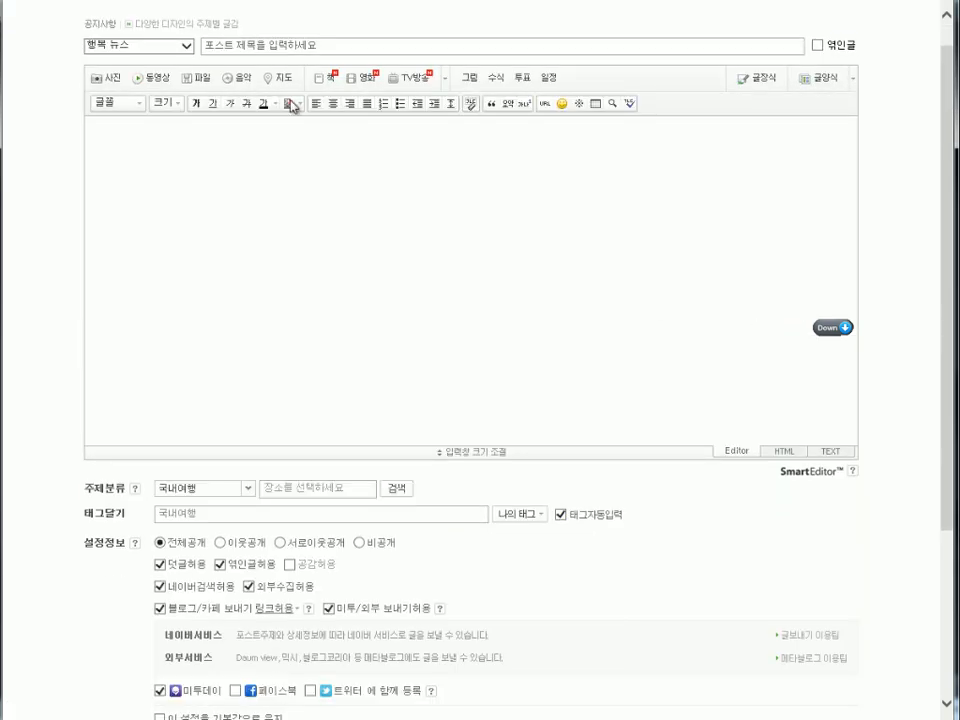
pyautogui.click(150, 44)
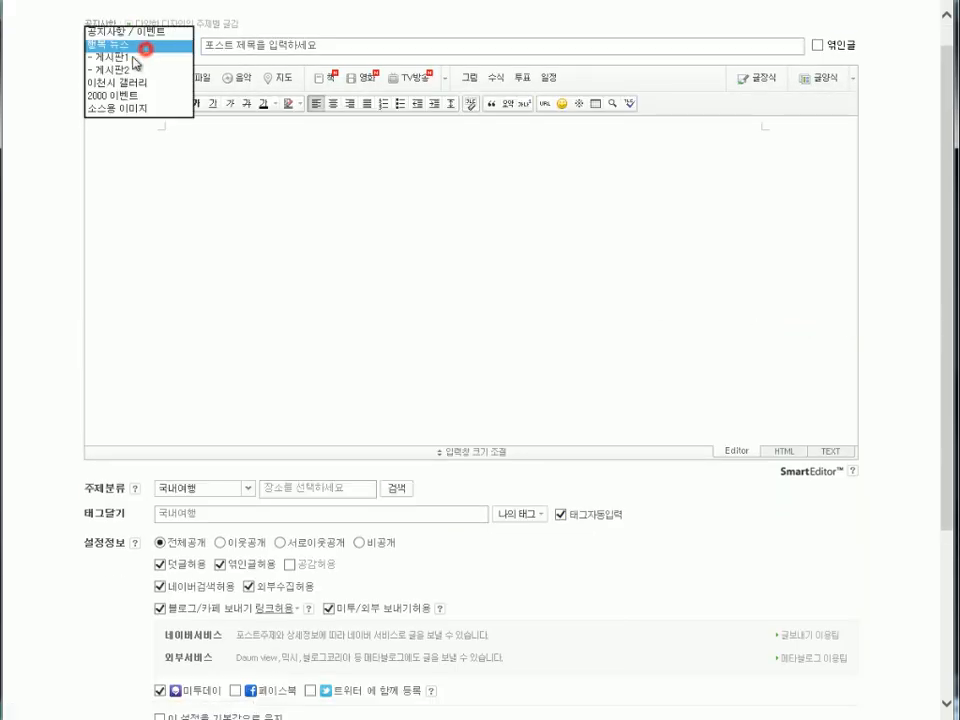
pyautogui.click(118, 108)
pyautogui.click(221, 45)
pyautogui.click(185, 226)
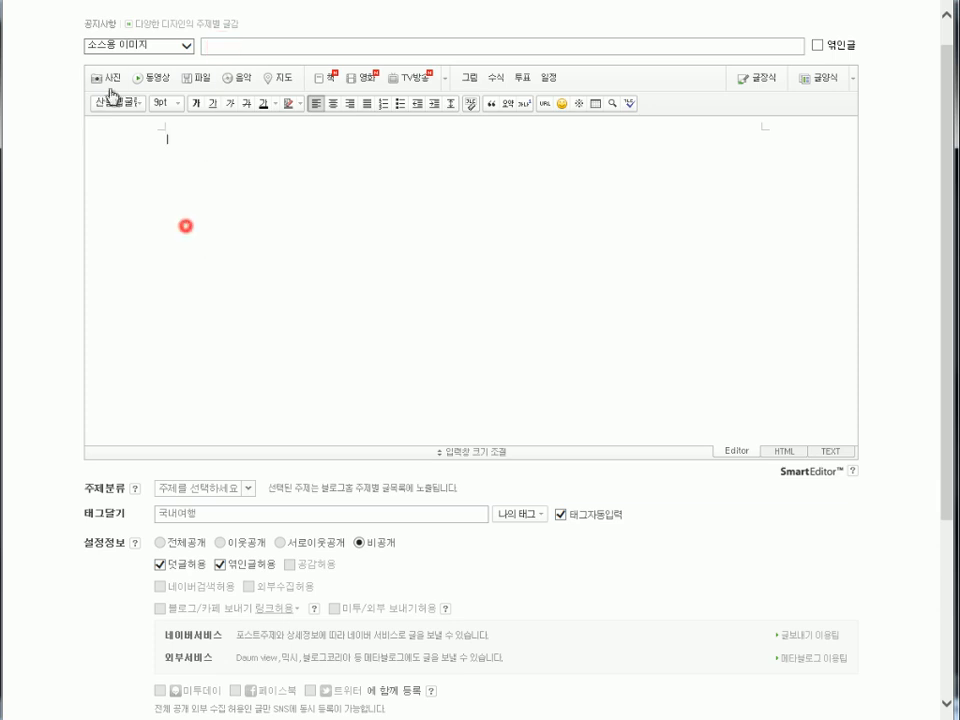
# Upload the twitter.gif image from the computer into the post body with the photo uploader.
pyautogui.click(107, 78)
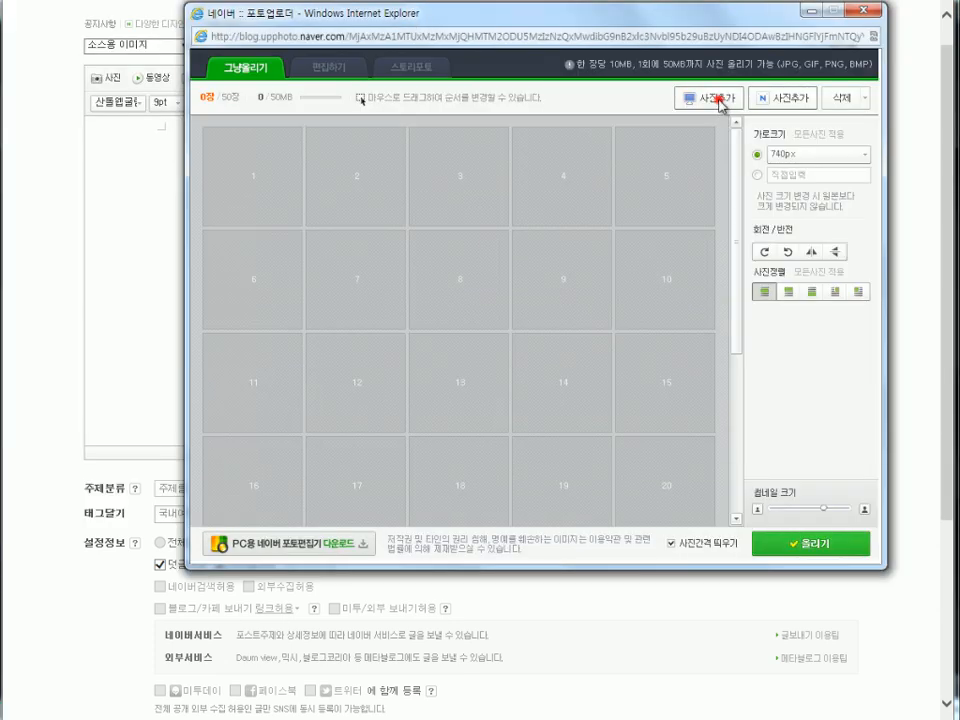
pyautogui.click(720, 103)
pyautogui.click(311, 259)
pyautogui.click(673, 276)
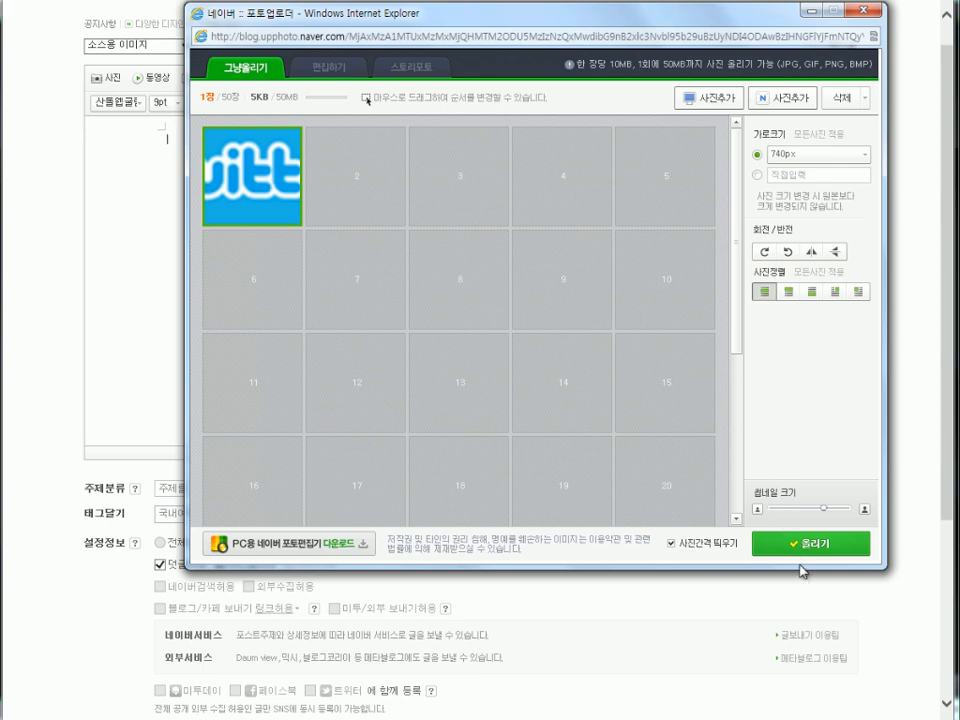
pyautogui.click(805, 548)
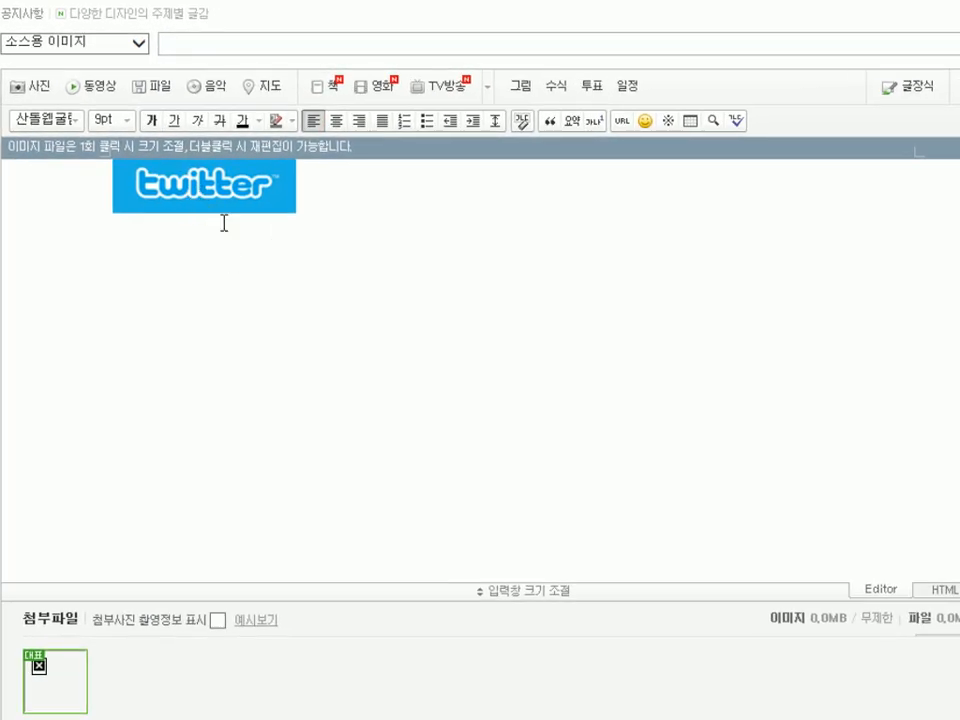
pyautogui.click(263, 194)
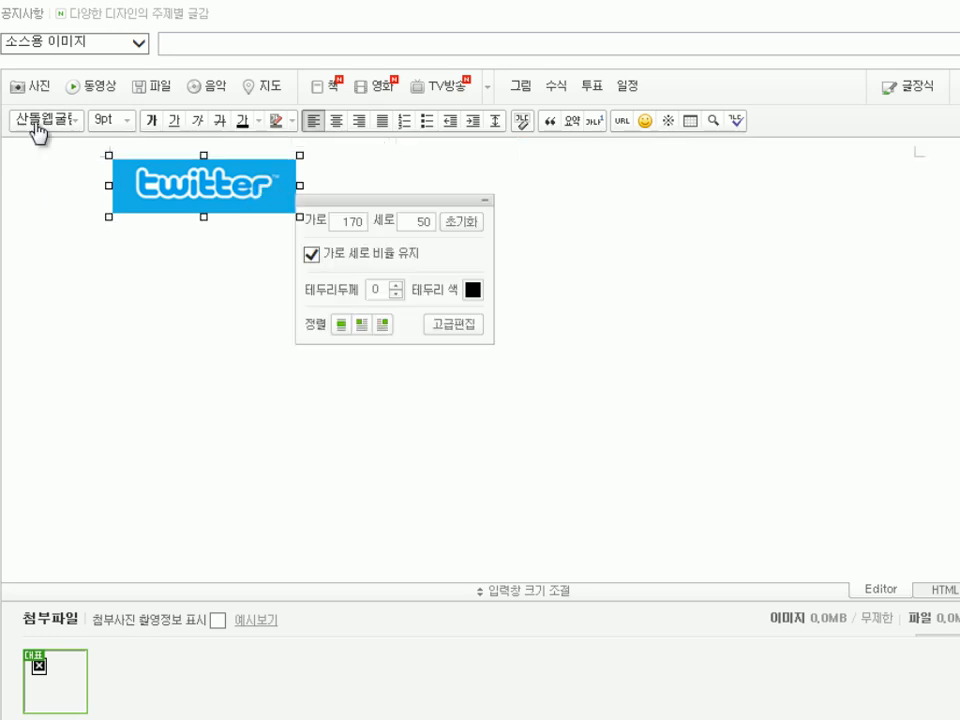
pyautogui.click(622, 127)
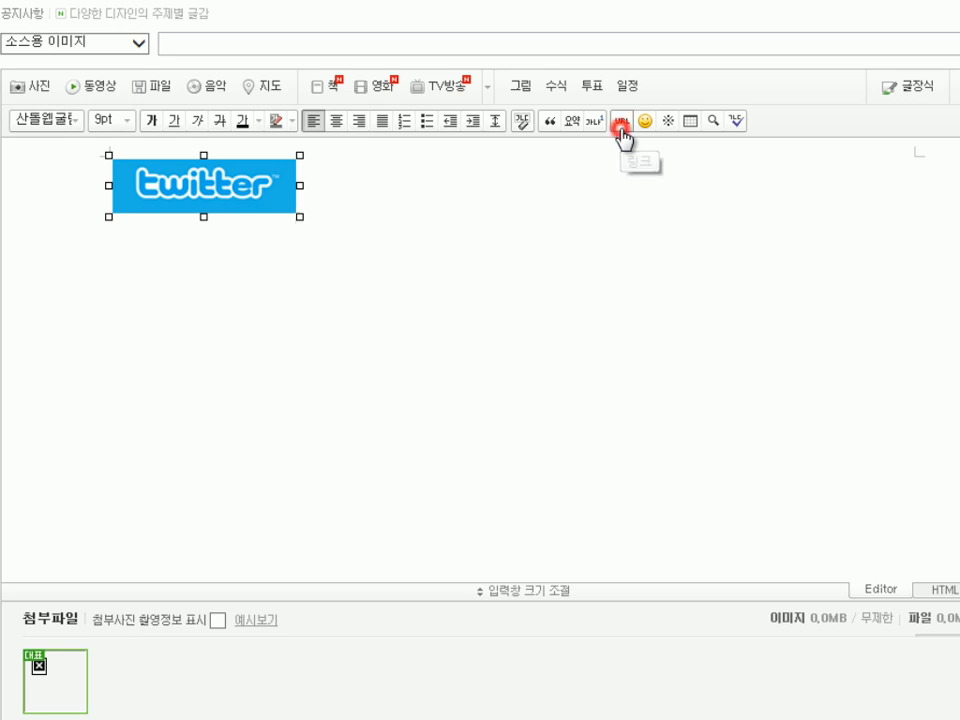
pyautogui.click(420, 157)
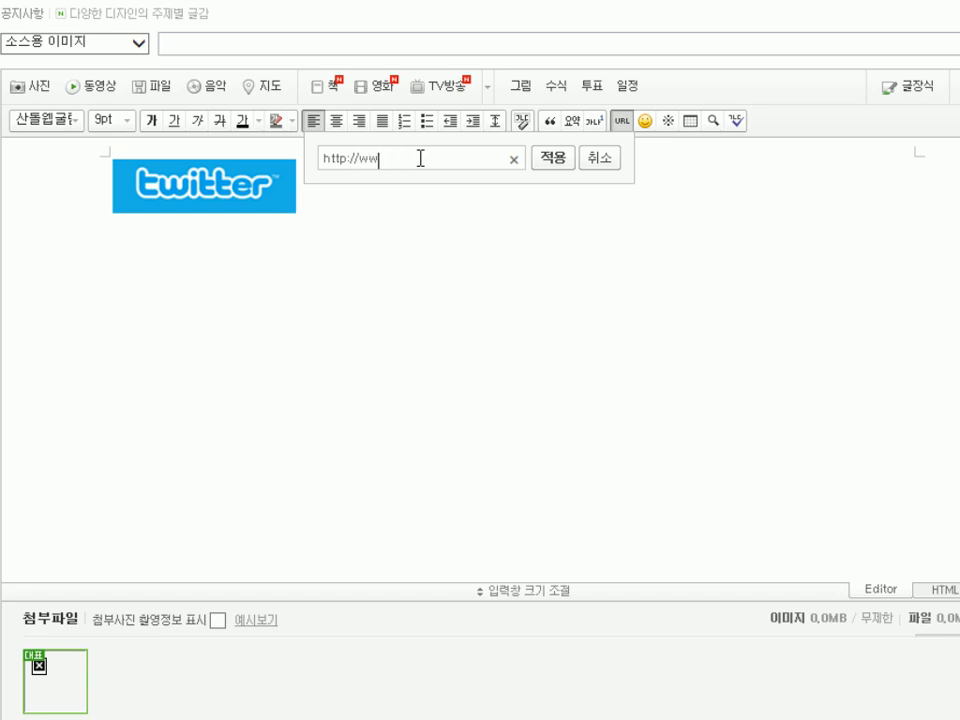
pyautogui.click(553, 163)
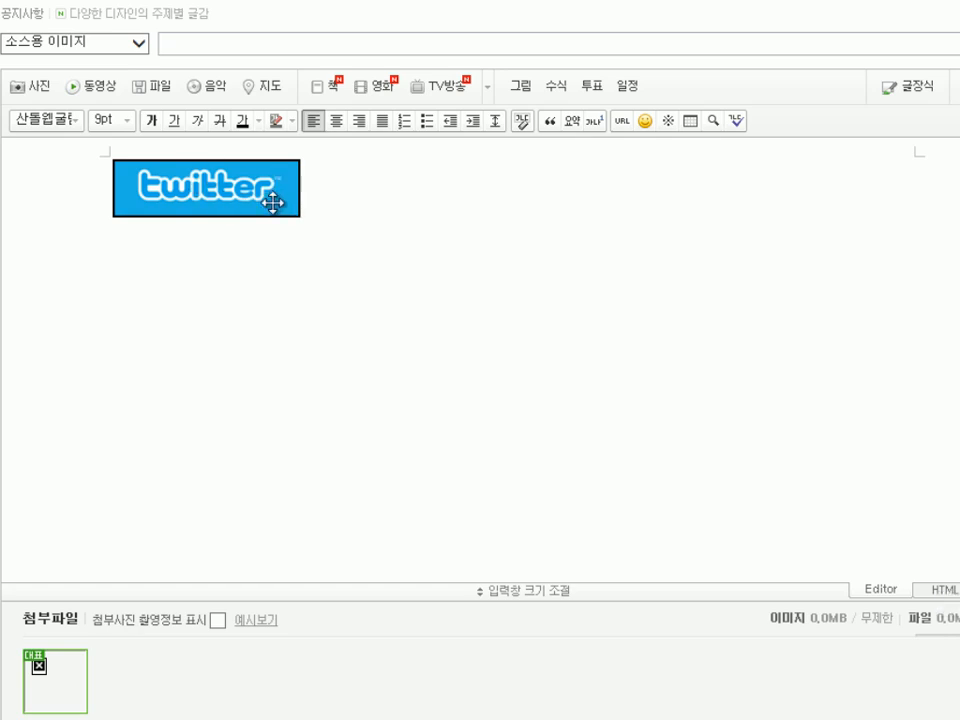
# Copy the entire HTML source of the post containing the twitter image, and publish the post.
pyautogui.click(946, 590)
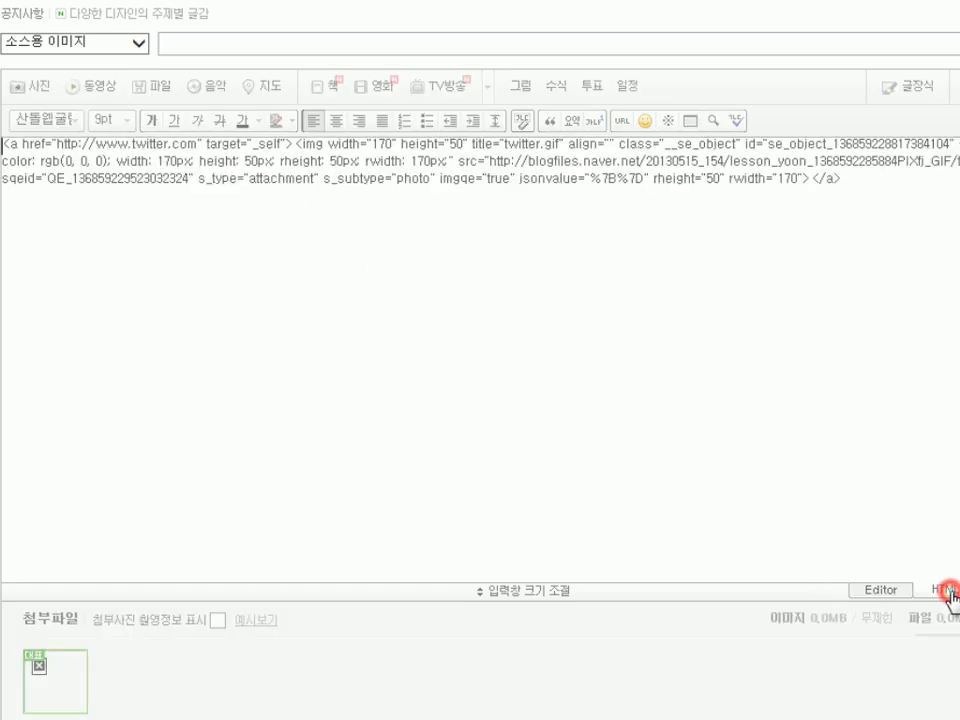
pyautogui.doubleClick(14, 142)
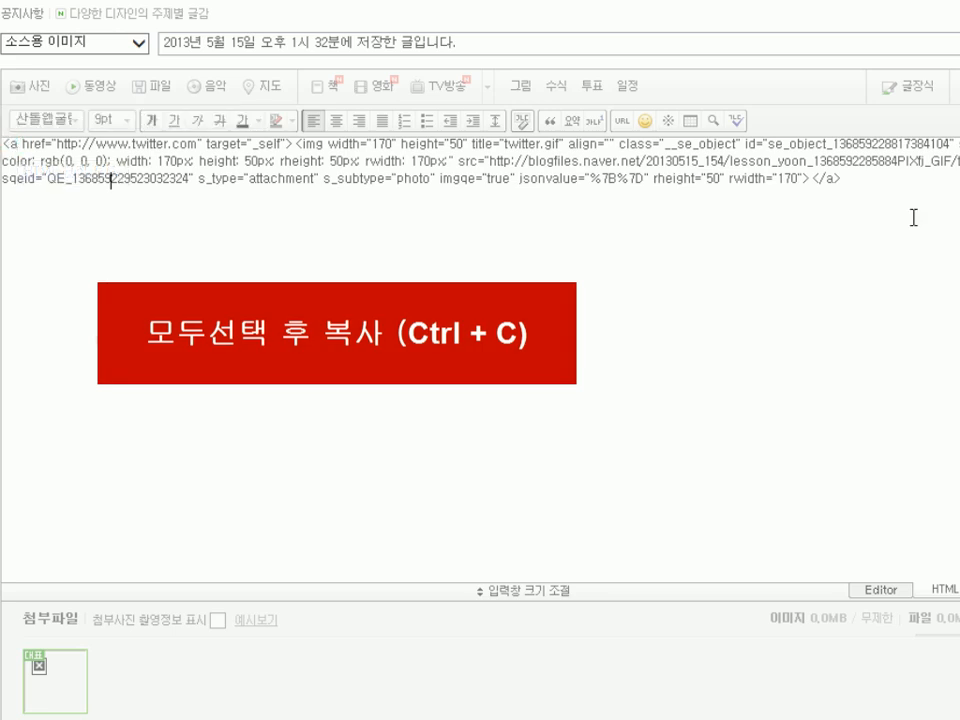
pyautogui.hotkey('ctrl', 'a')
pyautogui.hotkey('ctrl', 'c')
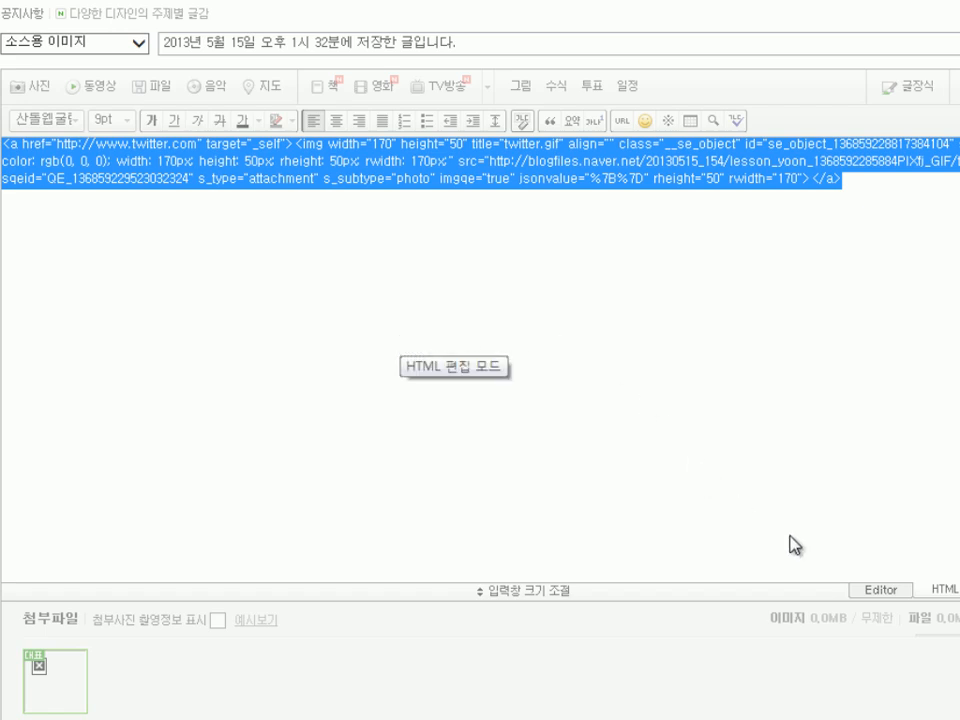
pyautogui.scroll(-5, 480, 400)
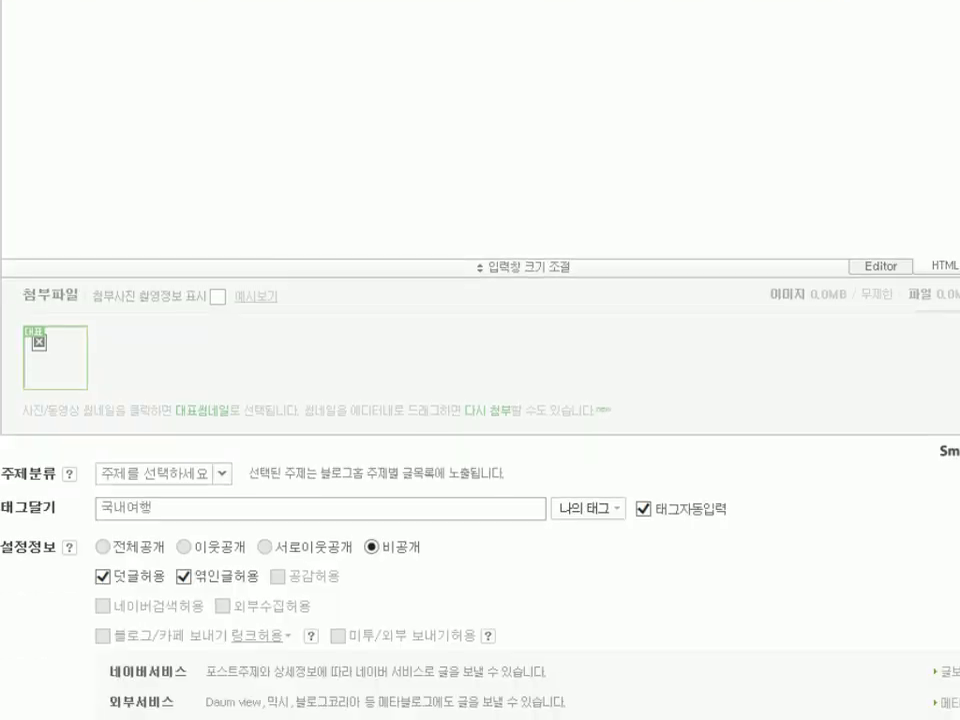
pyautogui.click(553, 646)
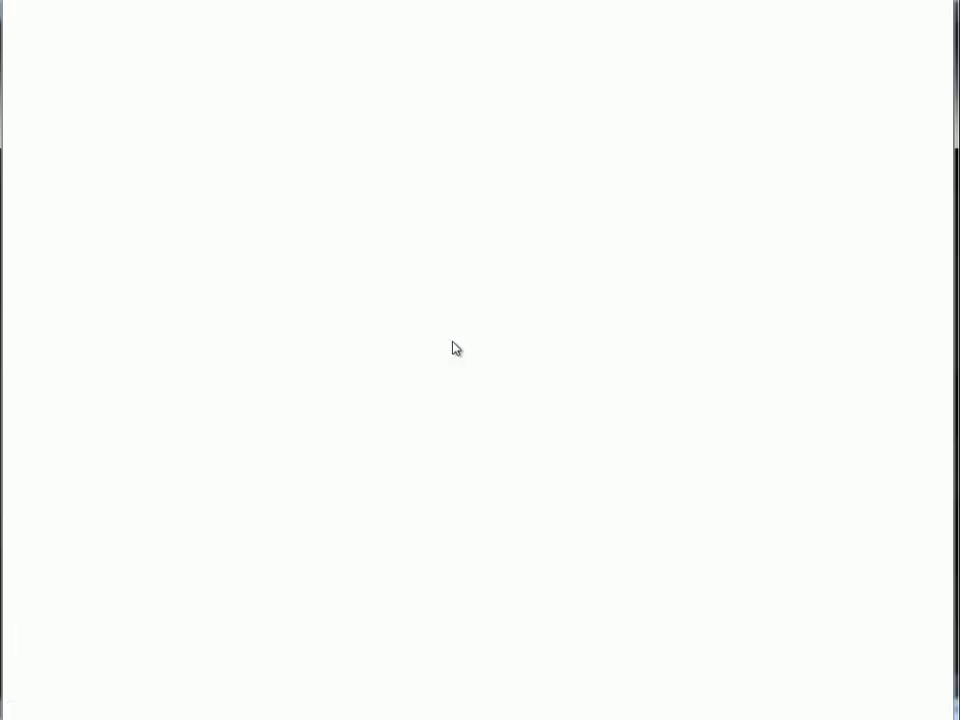
# Open the blog's layout and widget settings from the management page and start registering a custom widget.
pyautogui.scroll(-3, 453, 341)
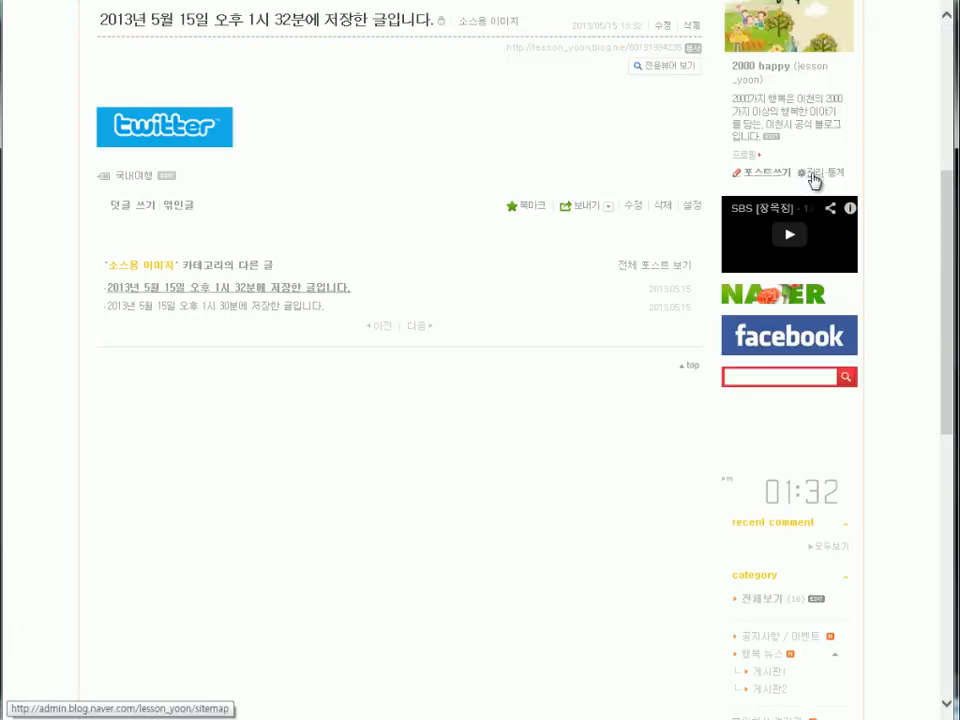
pyautogui.click(811, 173)
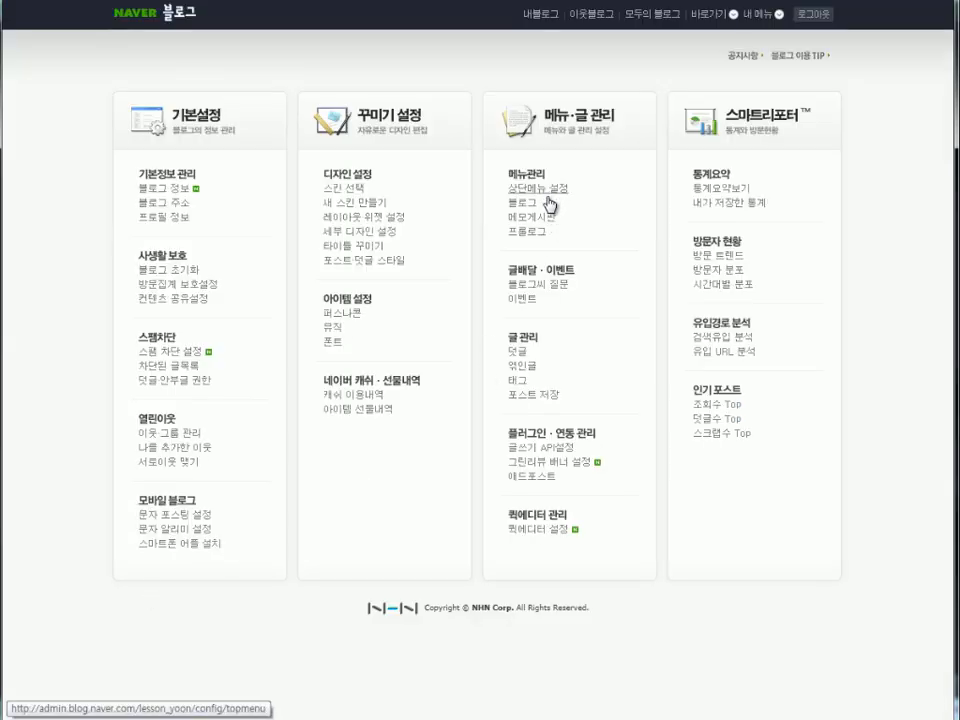
pyautogui.click(388, 217)
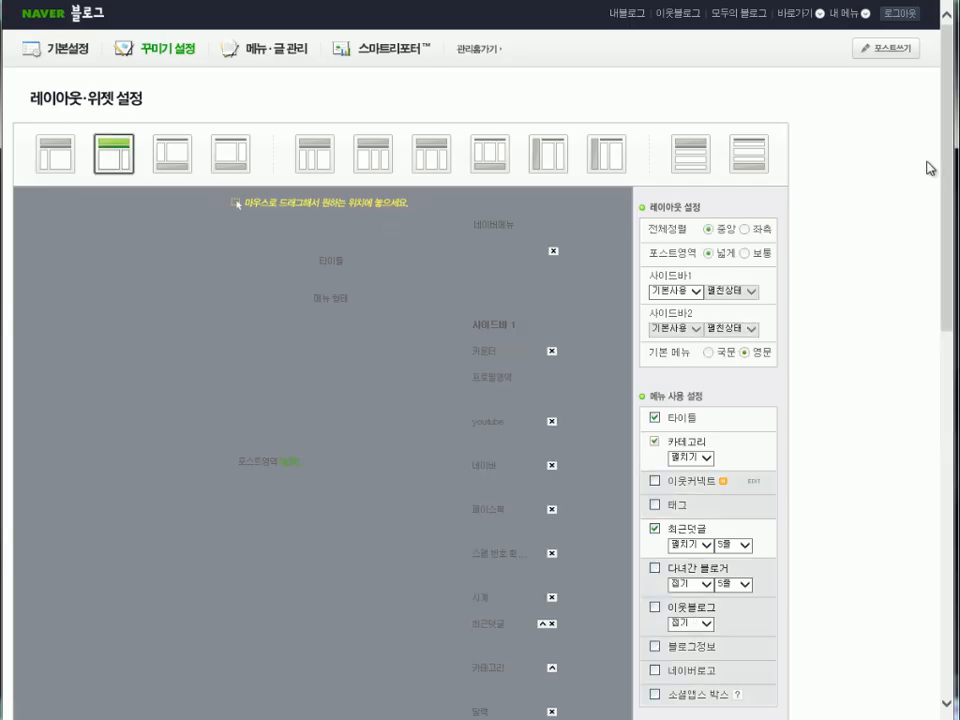
pyautogui.moveTo(949, 155); pyautogui.dragTo(932, 489)
pyautogui.click(714, 308)
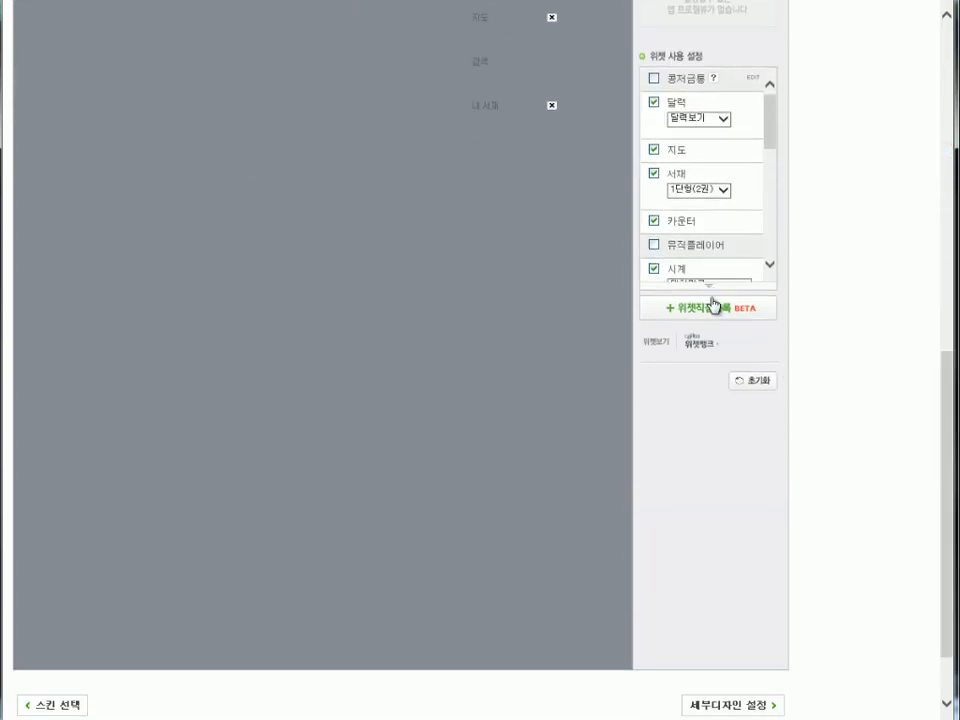
# Name the widget 트위터, paste the copied image code into it, preview it and register it.
pyautogui.click(361, 283)
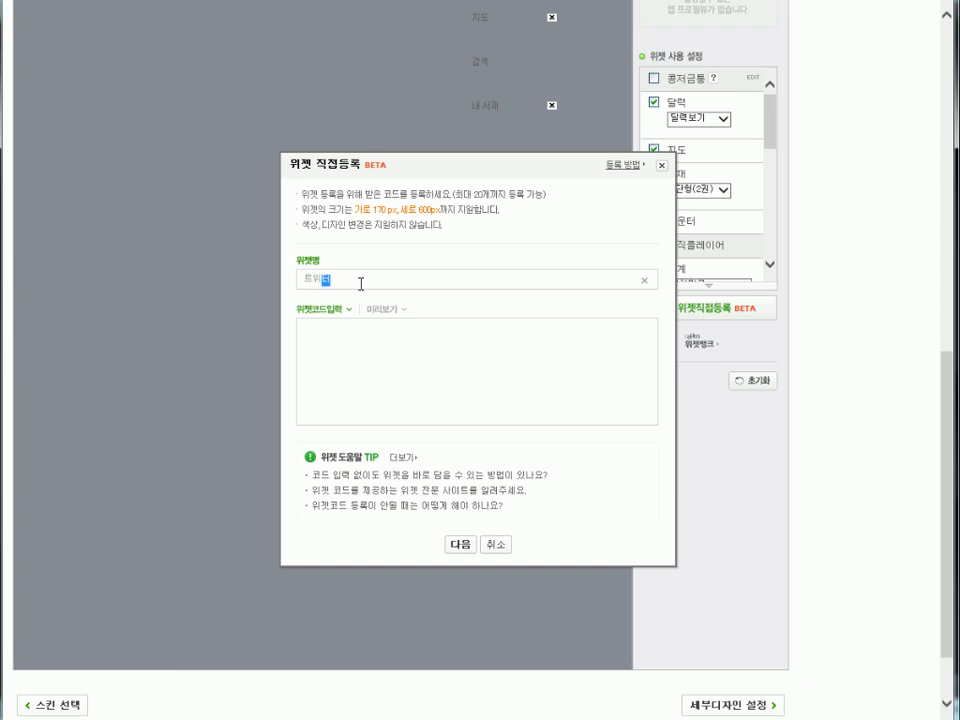
pyautogui.write('트위터')
pyautogui.click(359, 361)
pyautogui.hotkey('ctrl', 'v')
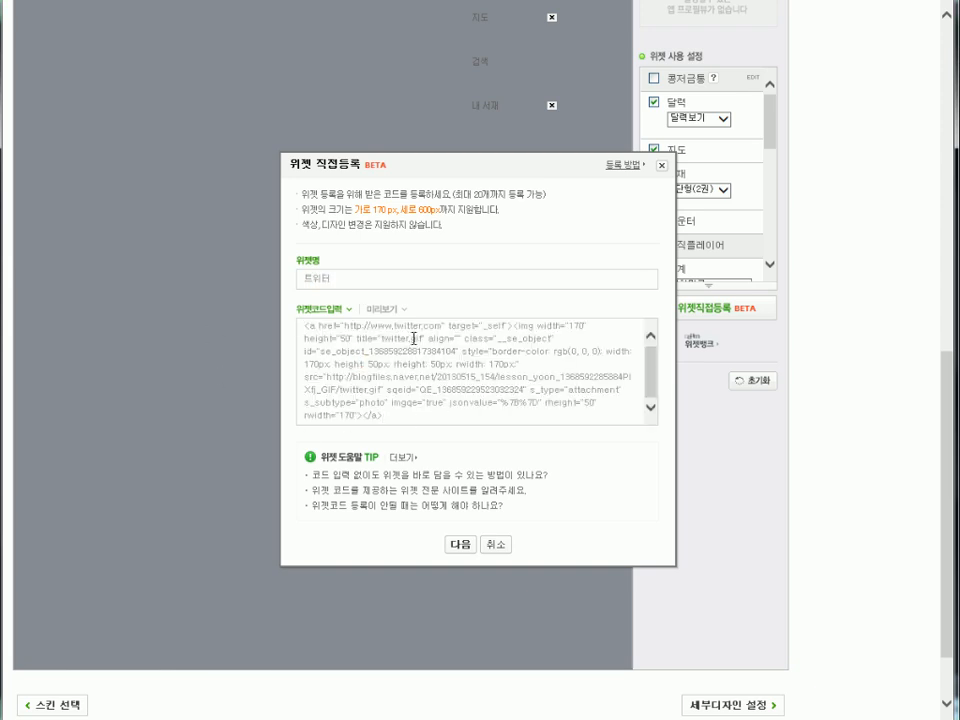
pyautogui.click(390, 313)
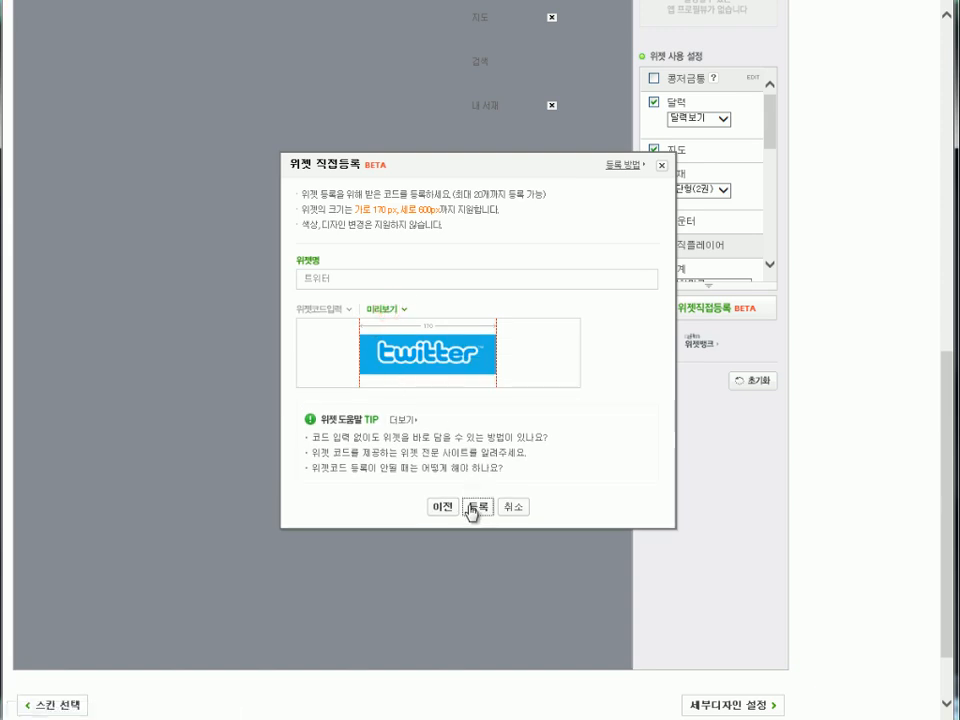
pyautogui.click(474, 507)
pyautogui.click(470, 380)
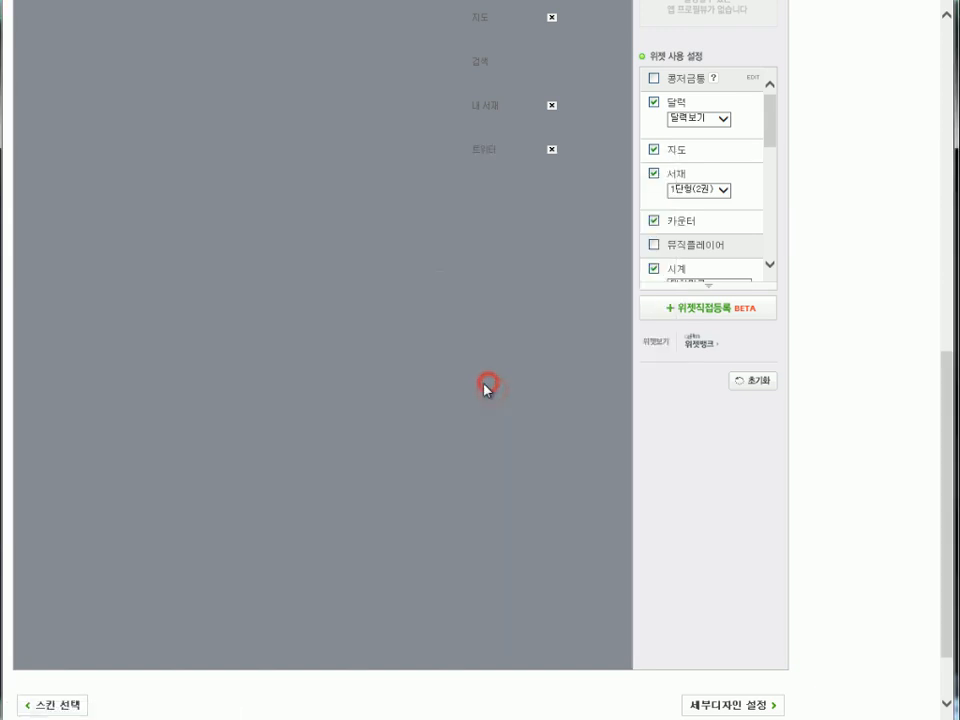
# Apply the layout with the 트위터 widget to the blog and check the twitter image in the sidebar.
pyautogui.scroll(-2, 600, 628)
pyautogui.click(361, 680)
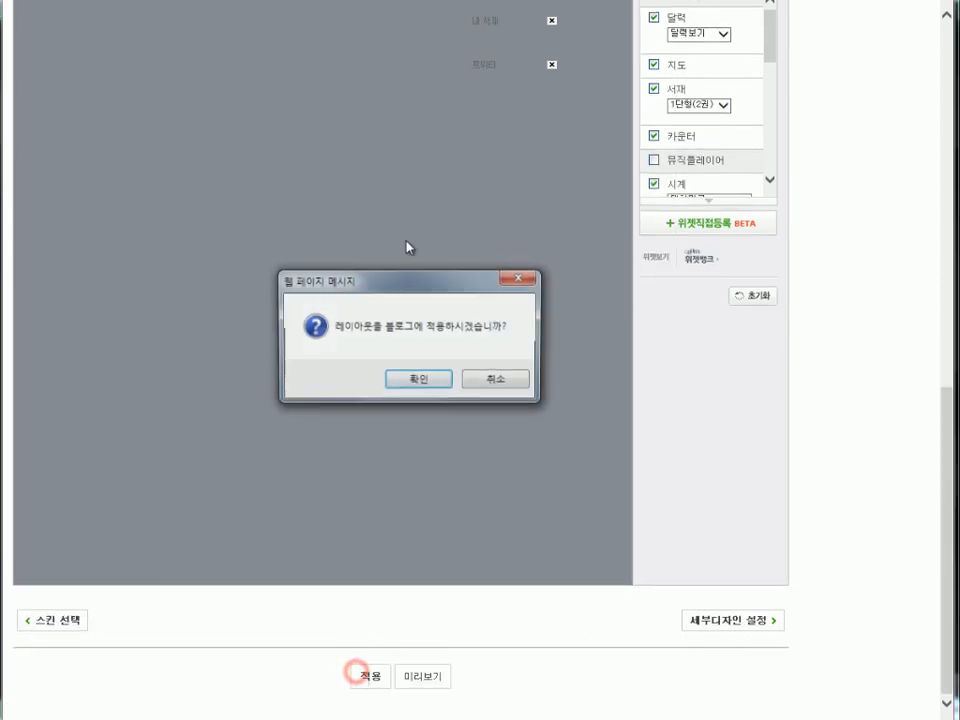
pyautogui.click(424, 378)
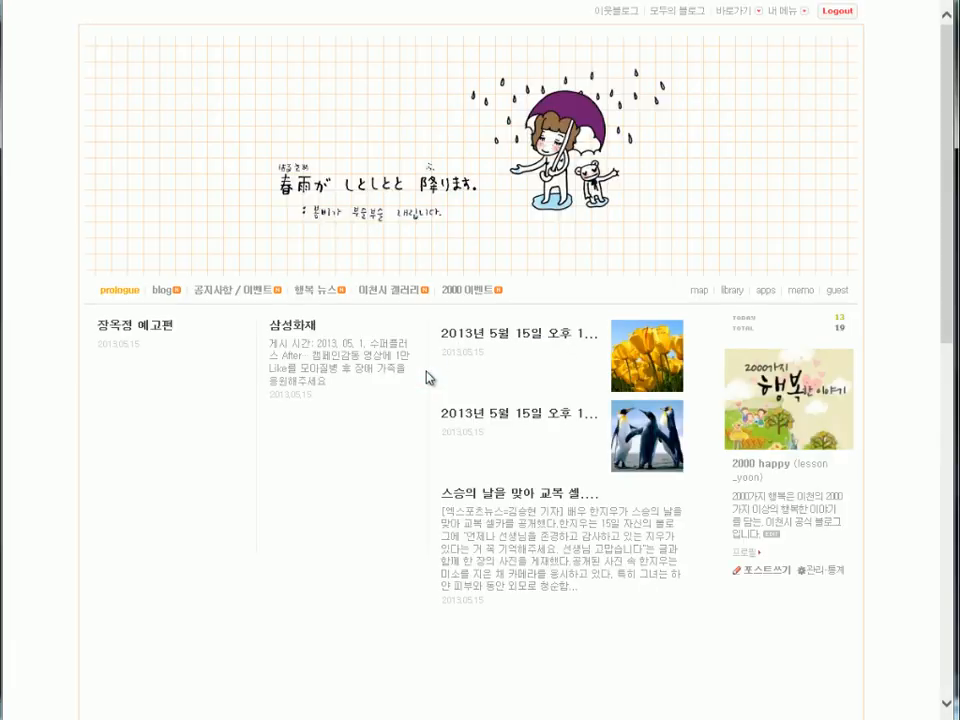
pyautogui.moveTo(948, 228); pyautogui.dragTo(917, 651)
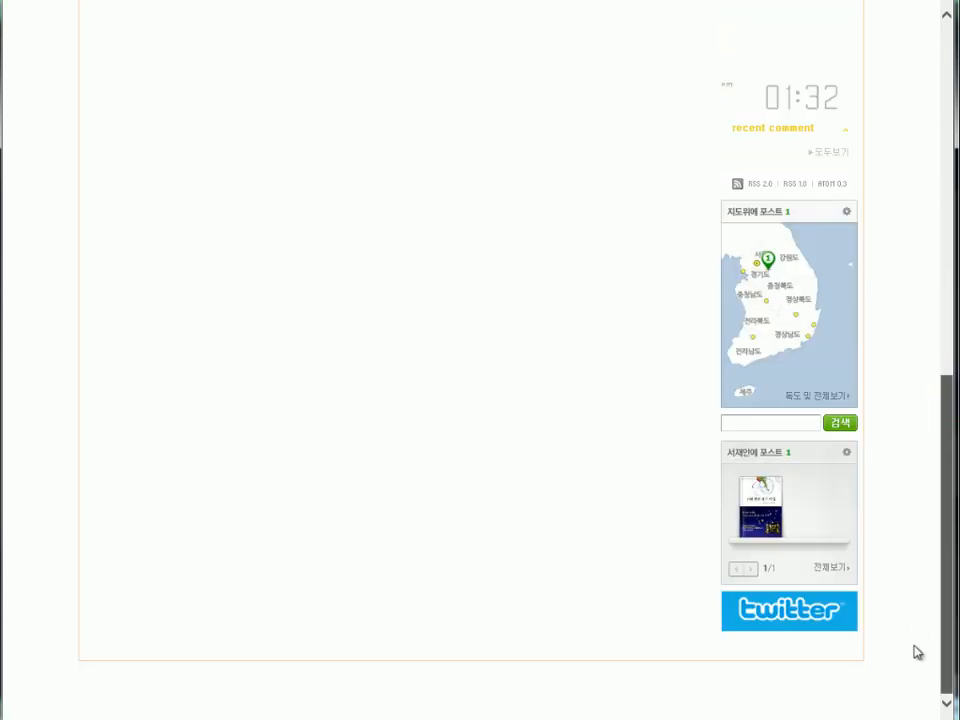
pyautogui.click(790, 628)
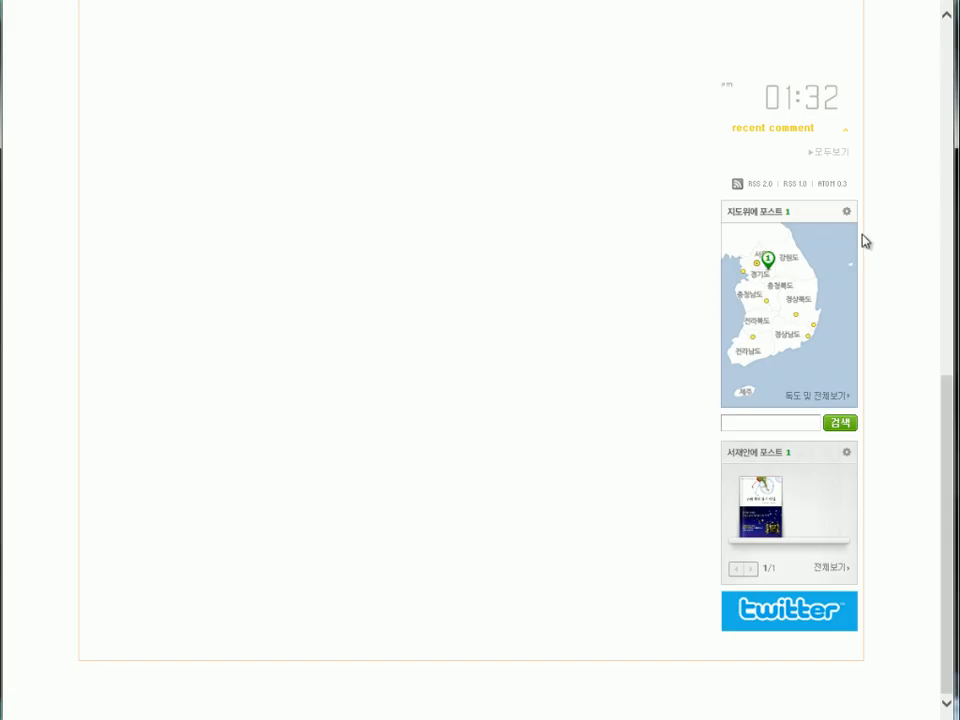
pyautogui.click(945, 293)
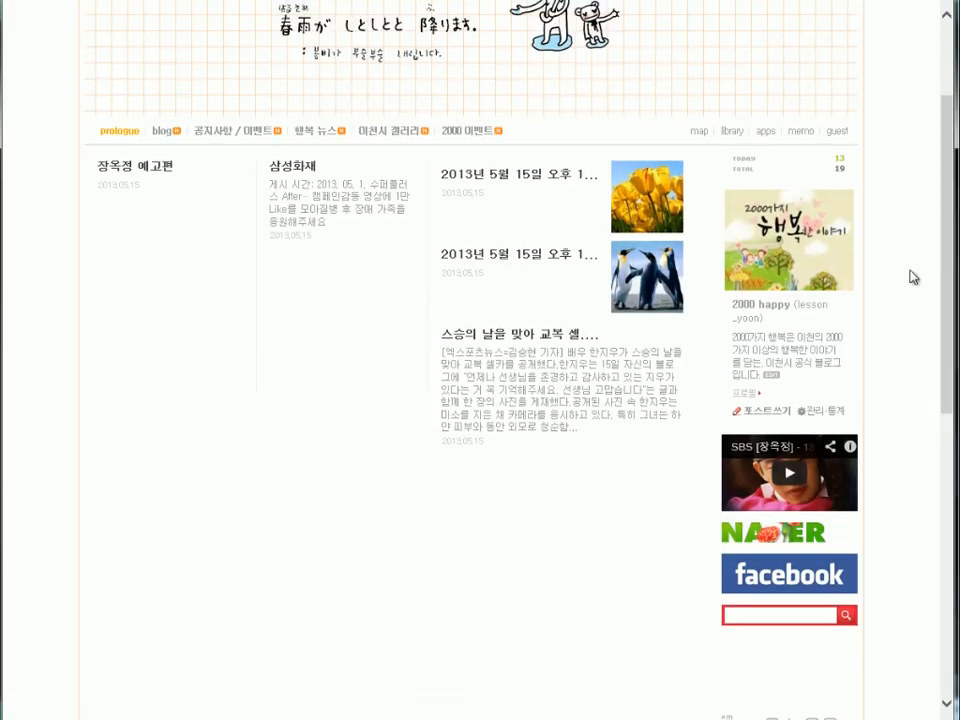